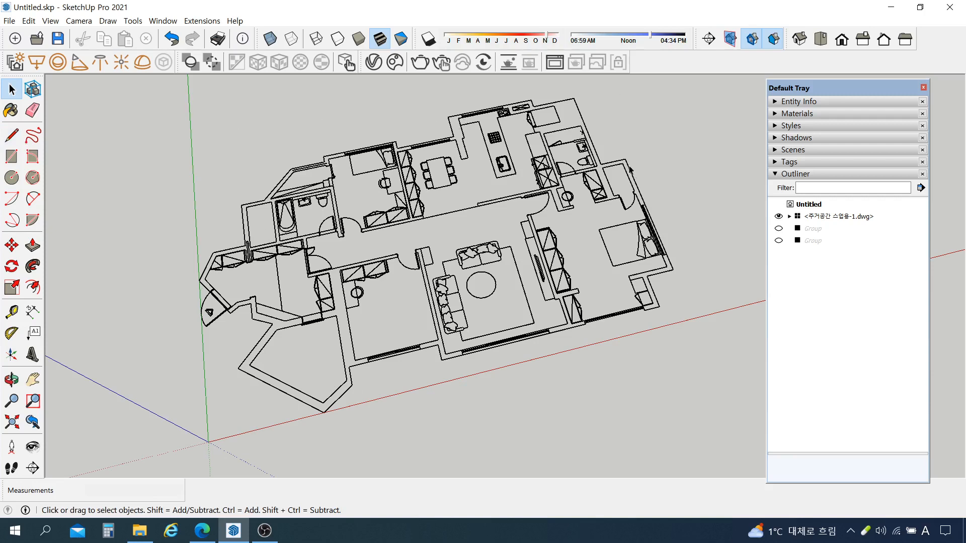
left_click(12, 157)
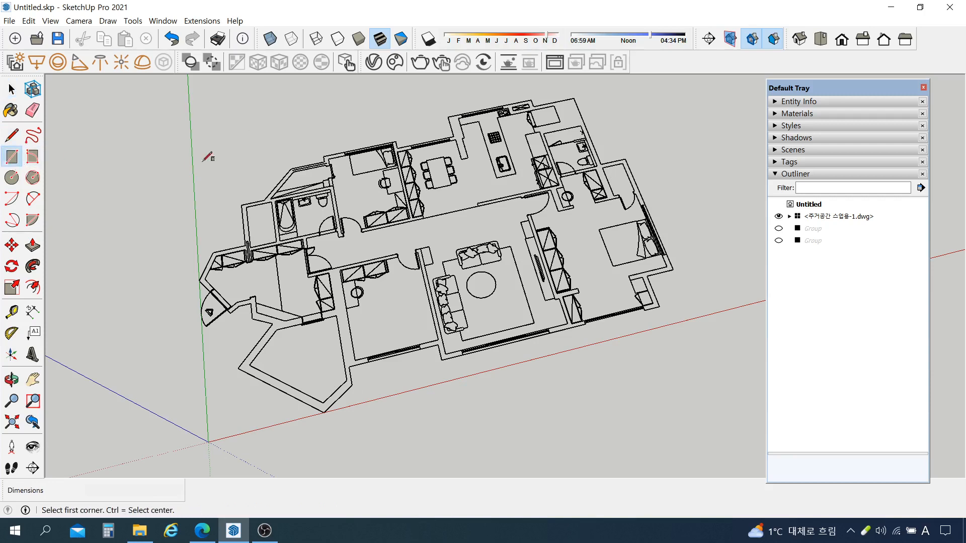
left_click(455, 113)
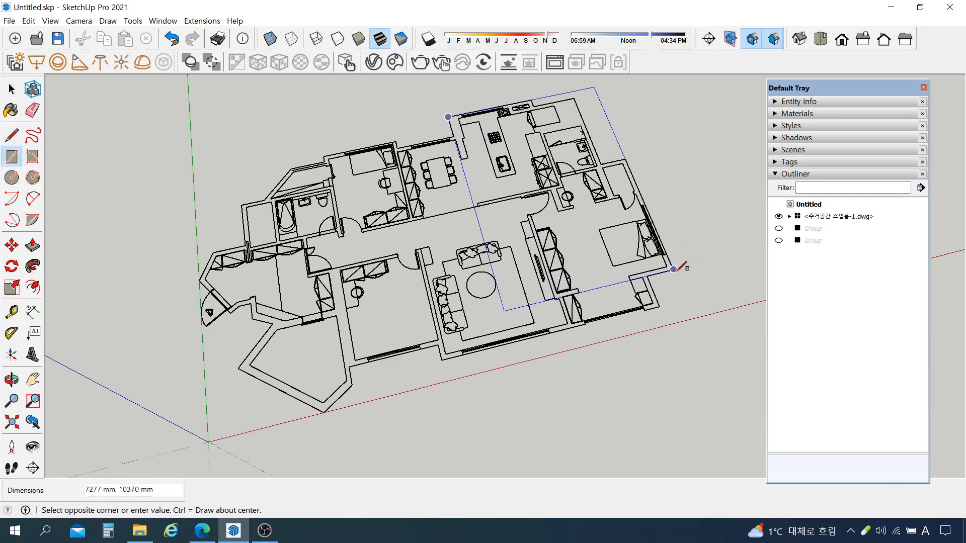
left_click(677, 270)
key("ctrl+z")
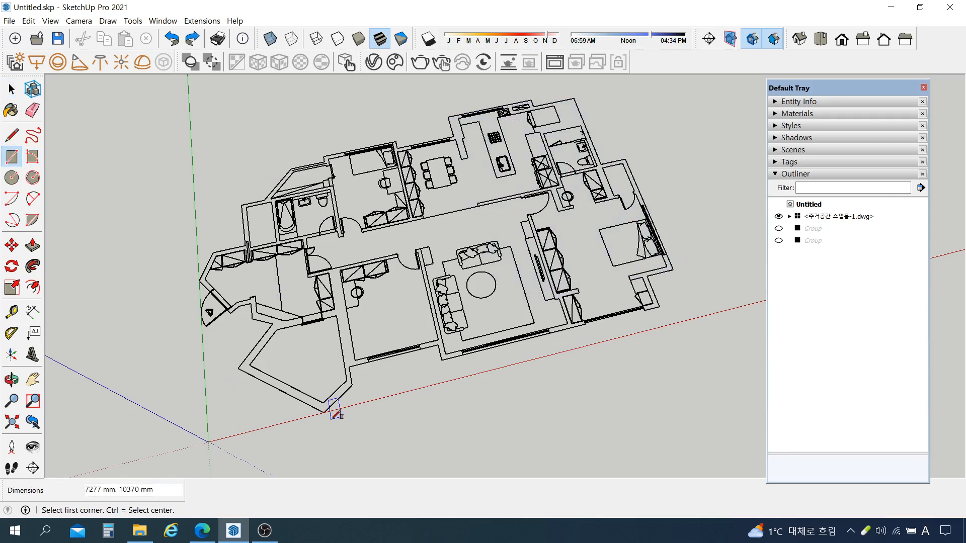
- Start tracing the floor plan's outer outline with the Line tool from the entrance room's angled outer corner along the entrance wall
left_click(12, 135)
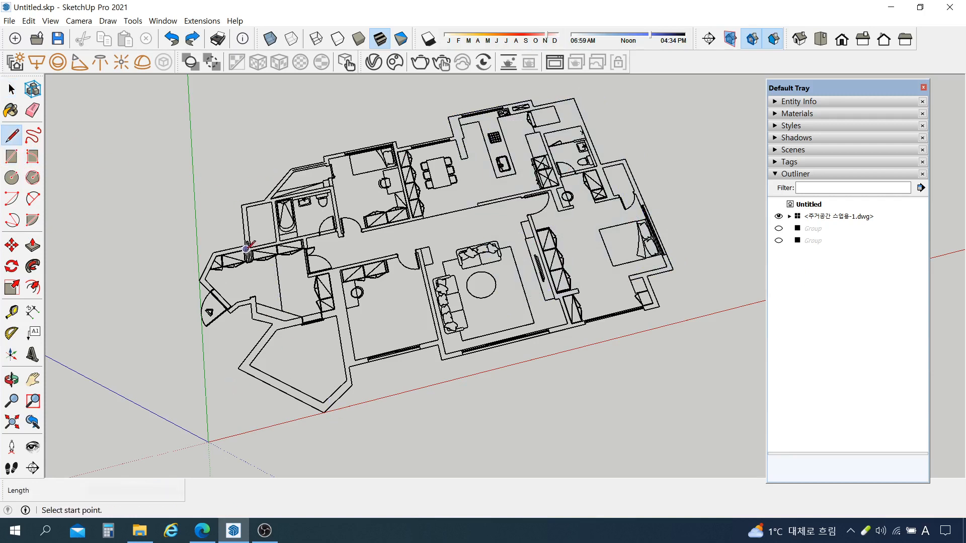
left_click(213, 252)
left_click(201, 282)
scroll(221, 302, "up", 3)
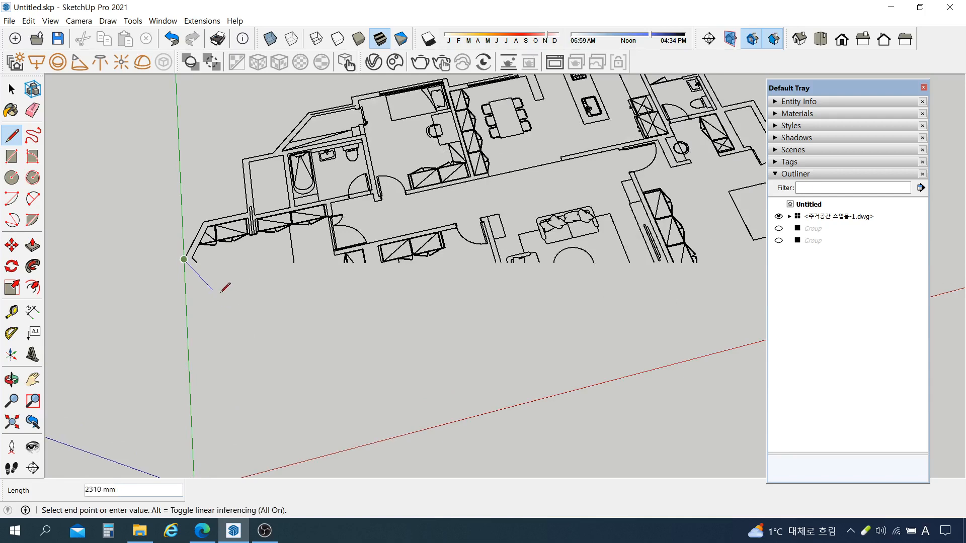
scroll(226, 302, "down", 2)
left_click(227, 302)
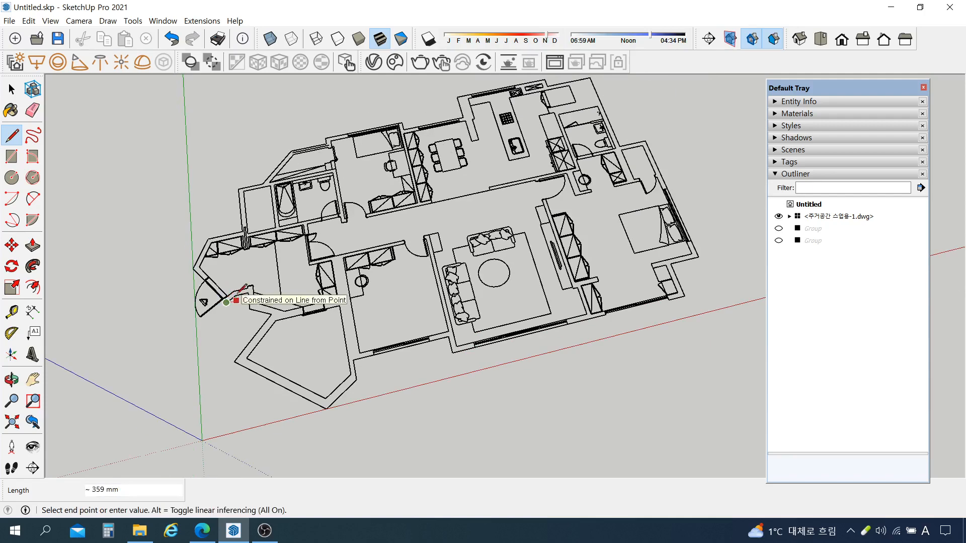
scroll(237, 297, "up", 3)
scroll(242, 291, "down", 3)
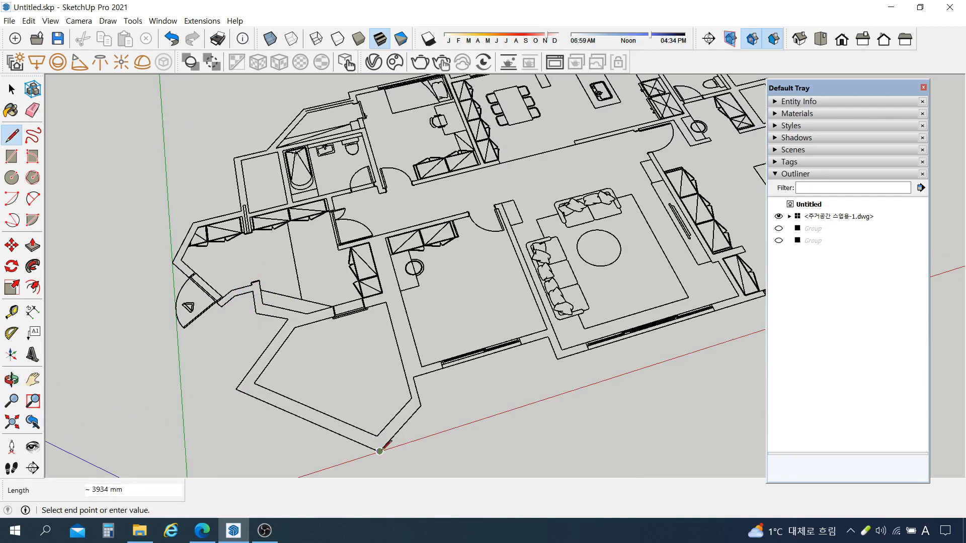
- Continue the outline around the pentagonal terrace, along the living room's window wall and around the master bedroom's outer corners
left_click(380, 451)
left_click(421, 405)
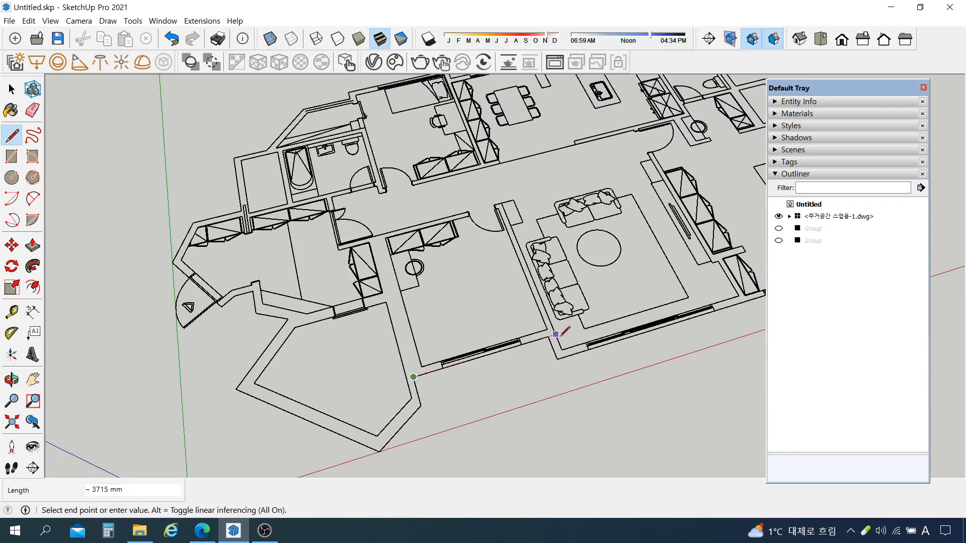
scroll(578, 347, "down", 5)
scroll(649, 322, "up", 6)
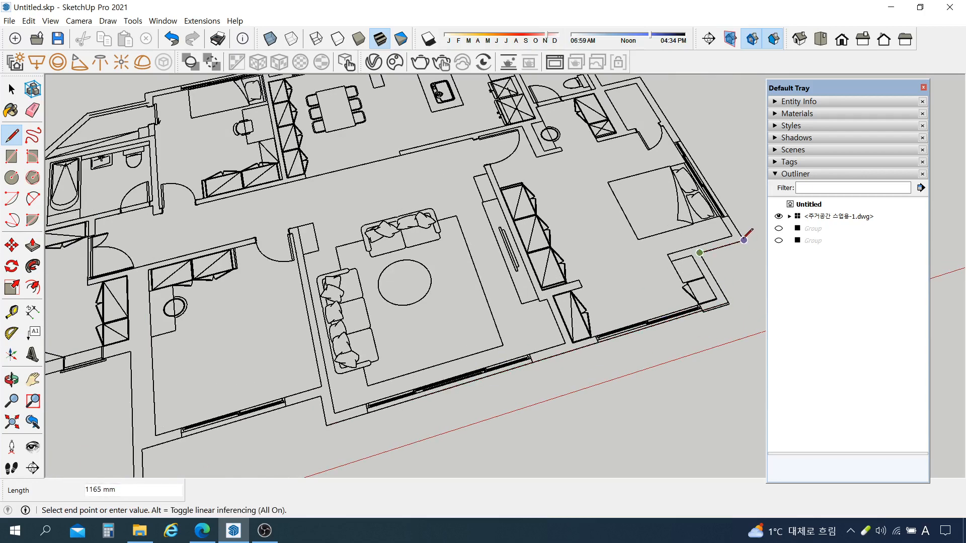
scroll(735, 302, "down", 2)
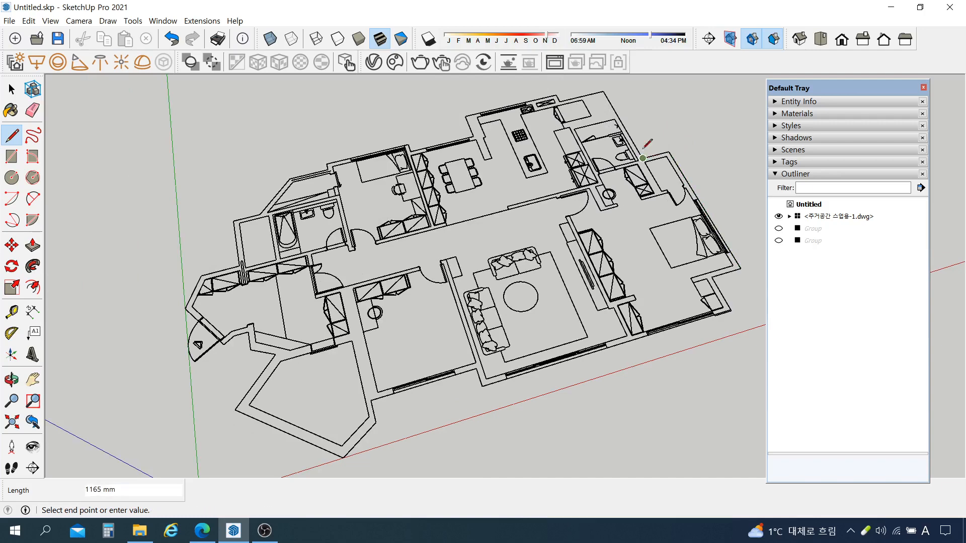
- Continue the outline along the outer walls of the ensuite bathroom, the kitchen and the dining area up to the small bedroom
left_click(604, 91)
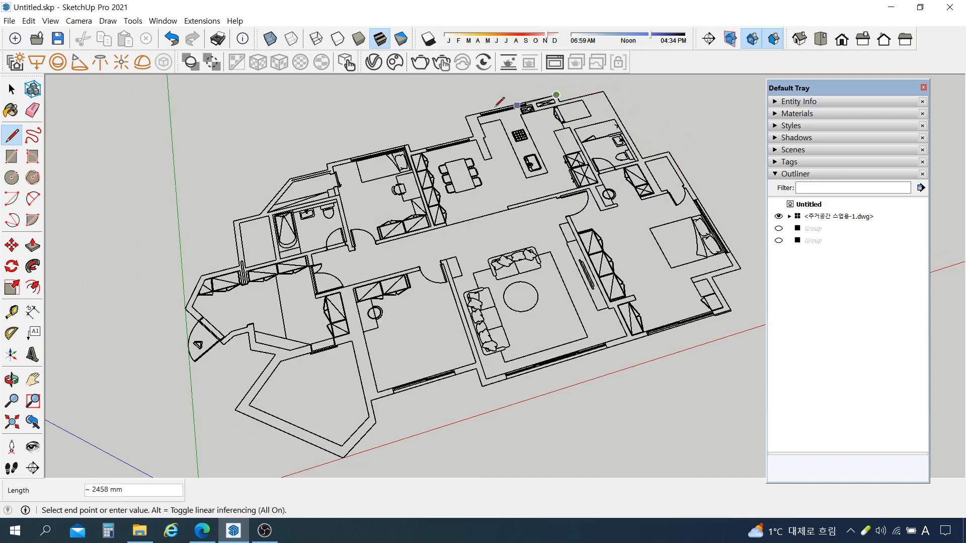
left_click(465, 116)
scroll(460, 118, "up", 3)
left_click(483, 146)
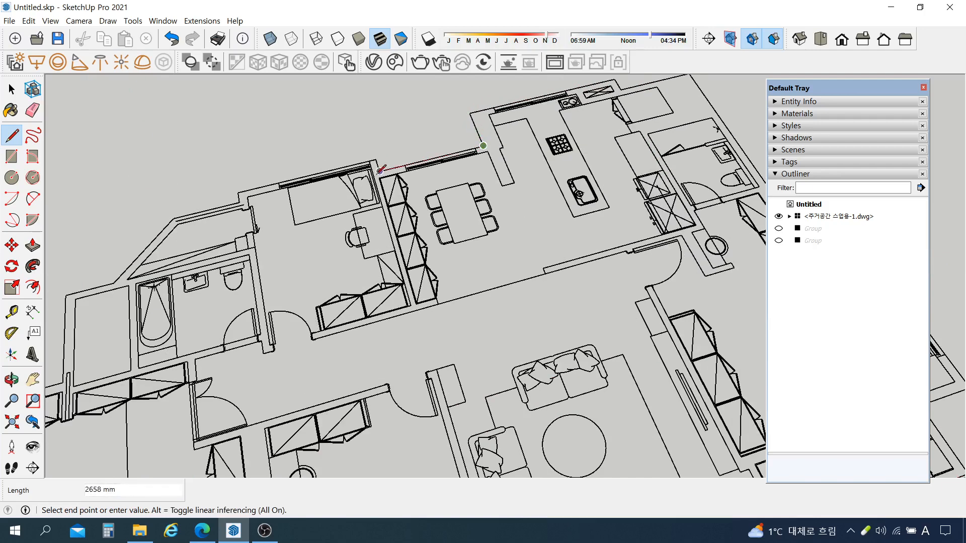
left_click(379, 171)
left_click(376, 160)
scroll(496, 132, "down", 1)
scroll(268, 172, "up", 1)
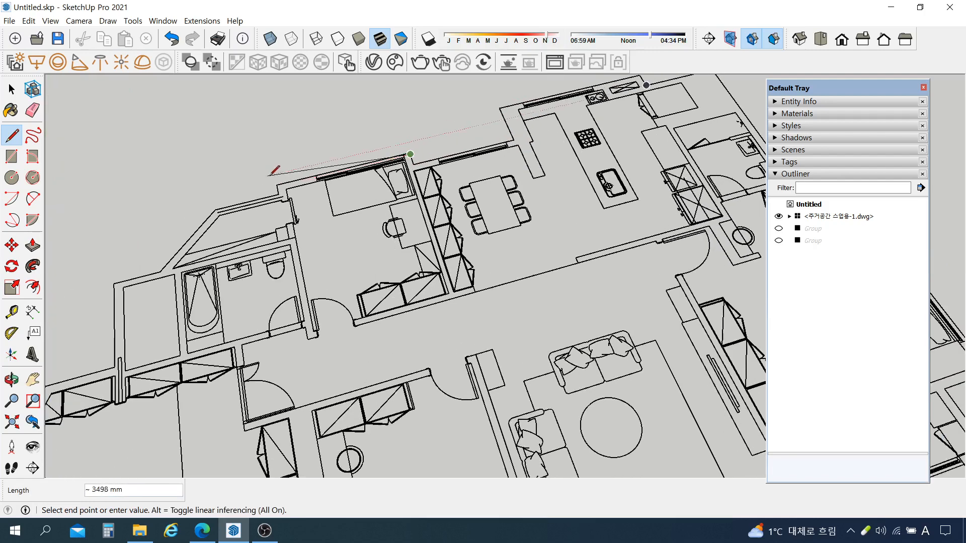
- Trace the outer walls past the small bedroom, the slanted balcony and the bathroom back to the starting corner to close the floor face
left_click(277, 185)
scroll(280, 186, "down", 2)
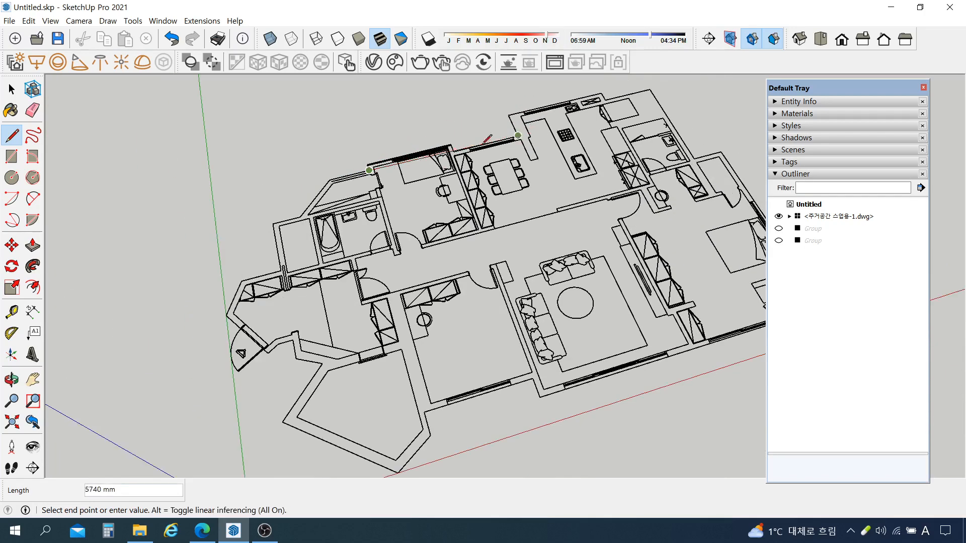
scroll(324, 178, "up", 2)
left_click(338, 180)
left_click(302, 227)
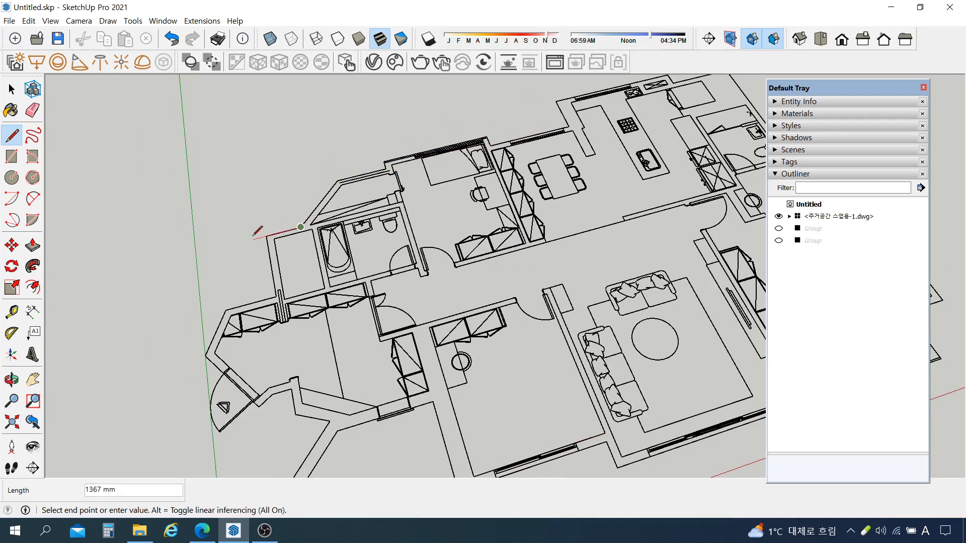
left_click(266, 234)
left_click(278, 301)
left_click(231, 308)
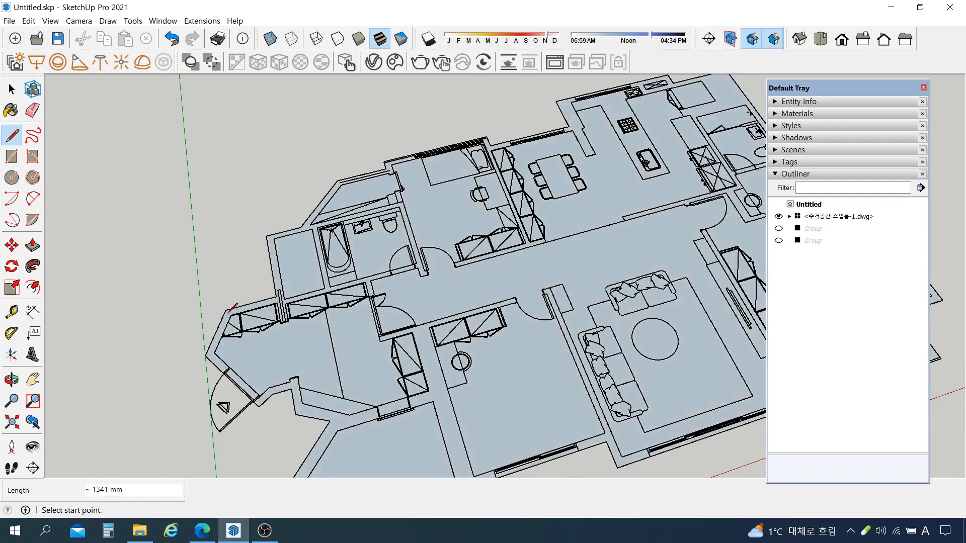
scroll(267, 214, "down", 2)
scroll(304, 252, "up", 1)
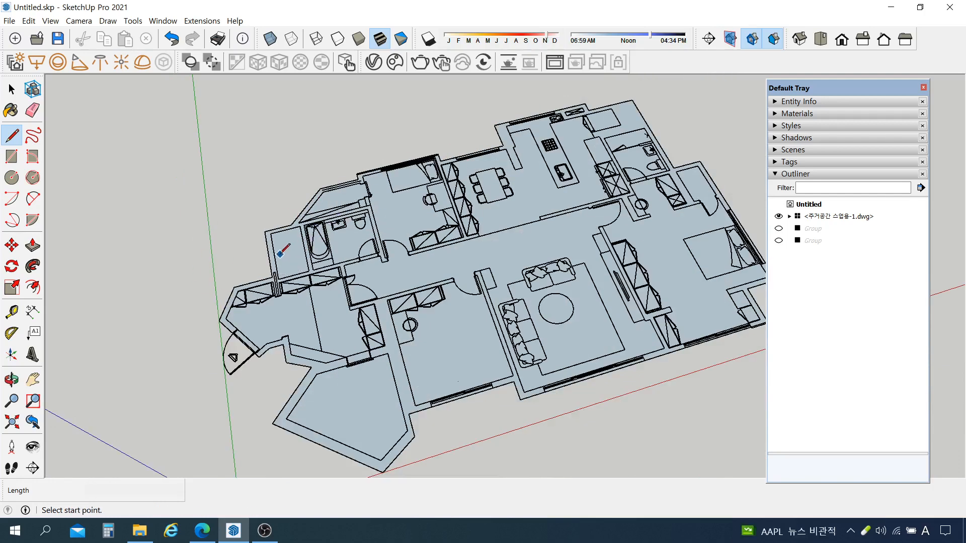
- Select the traced floor face, hide the imported DWG floor plan to check the outline, and show the plan again
key("space")
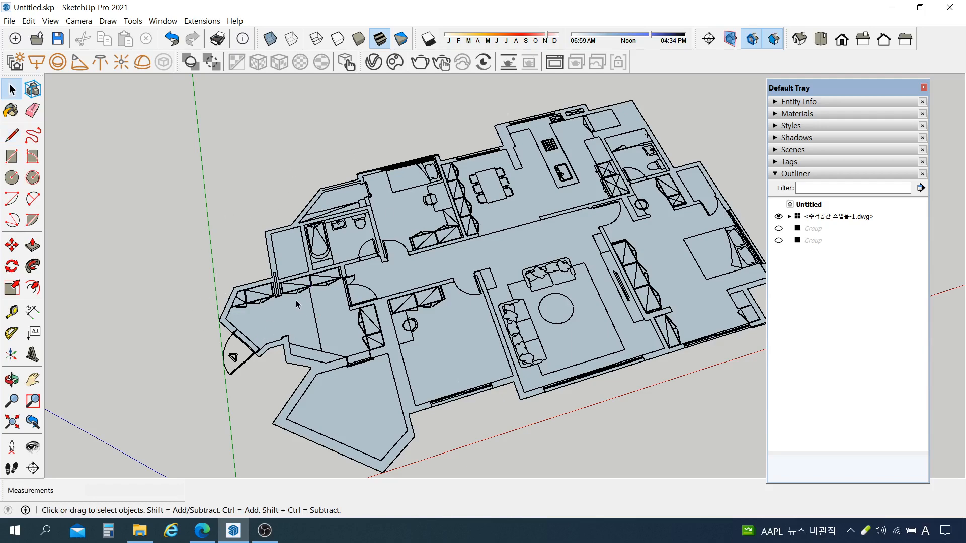
left_click(301, 323)
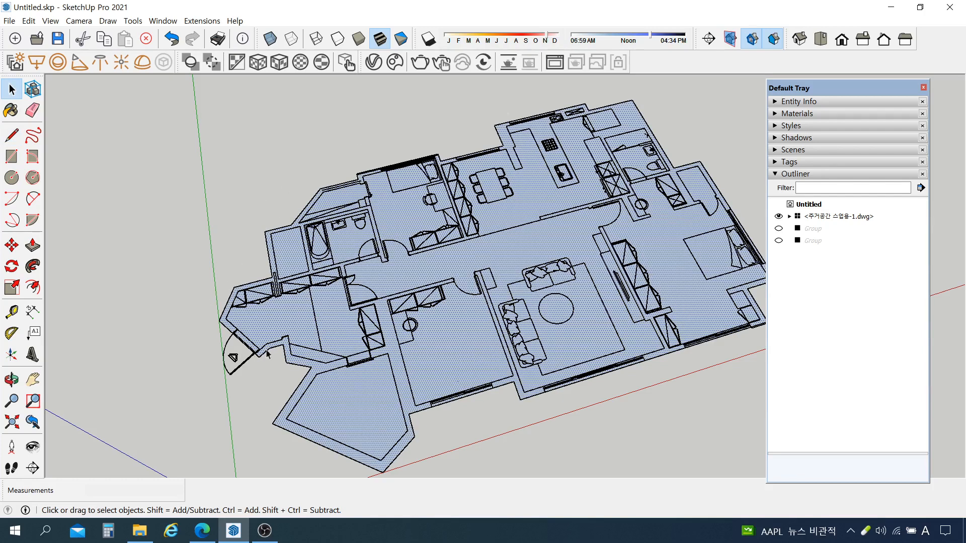
left_click(779, 217)
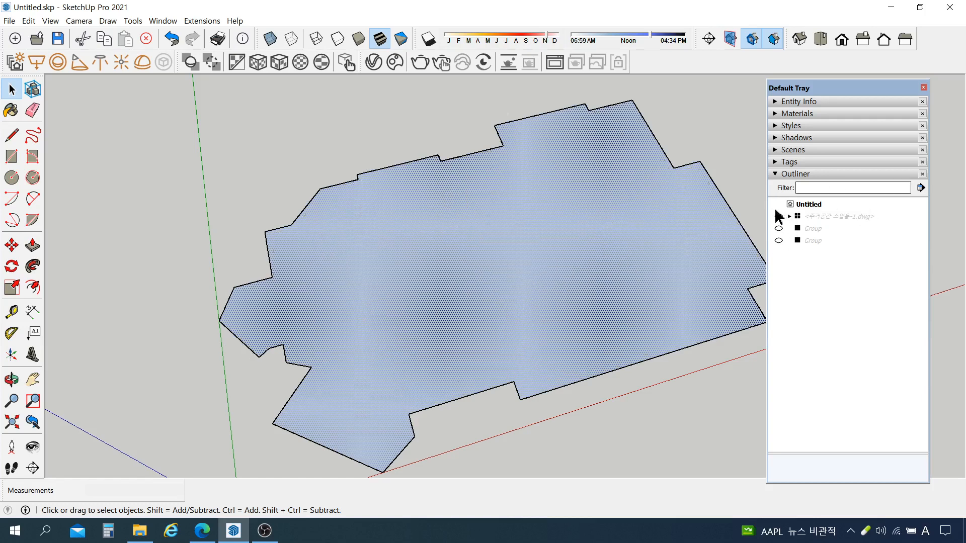
left_click_drag(803, 94, 805, 89)
left_click(839, 213)
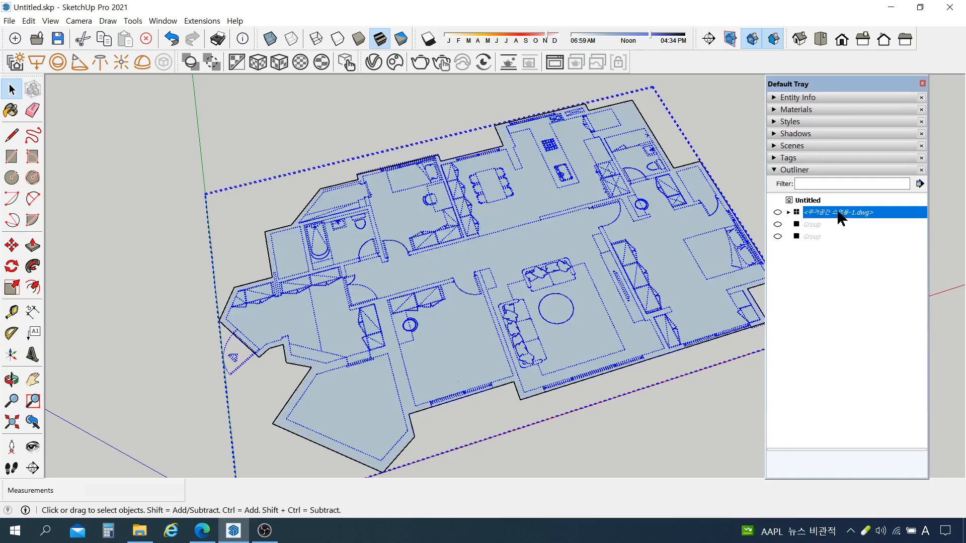
left_click(860, 288)
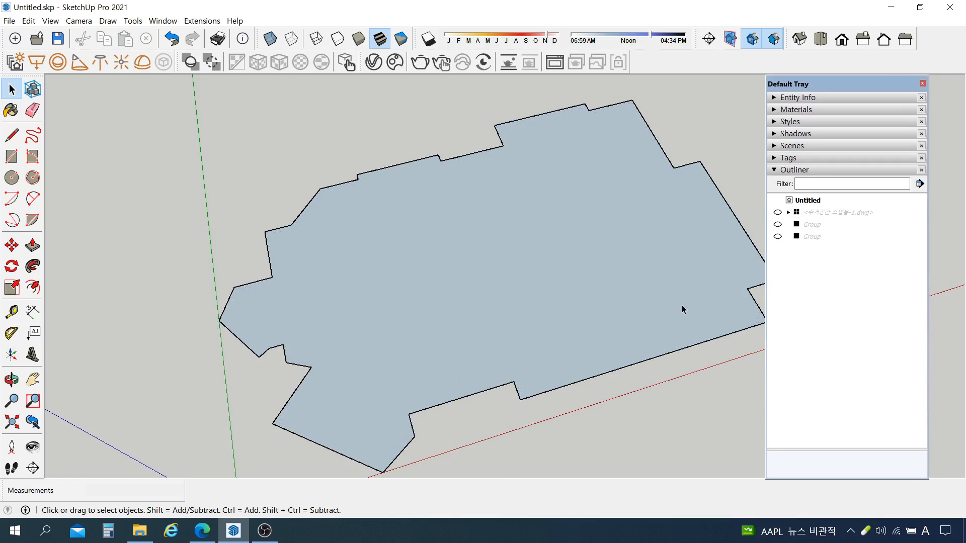
left_click(778, 212)
scroll(303, 180, "down", 2)
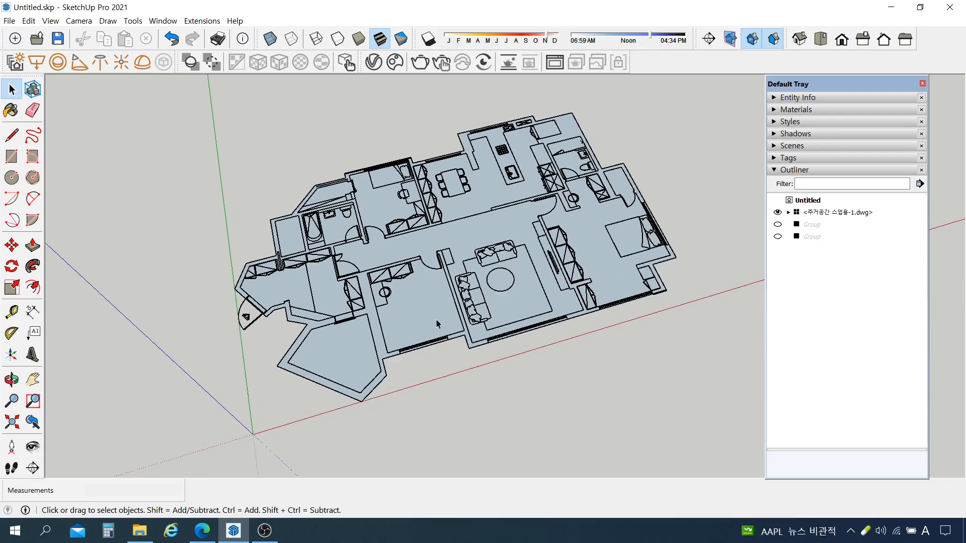
- Push/Pull the traced floor face by 150 mm to form the floor slab
middle_click_drag(448, 367, 440, 352)
left_click(33, 246)
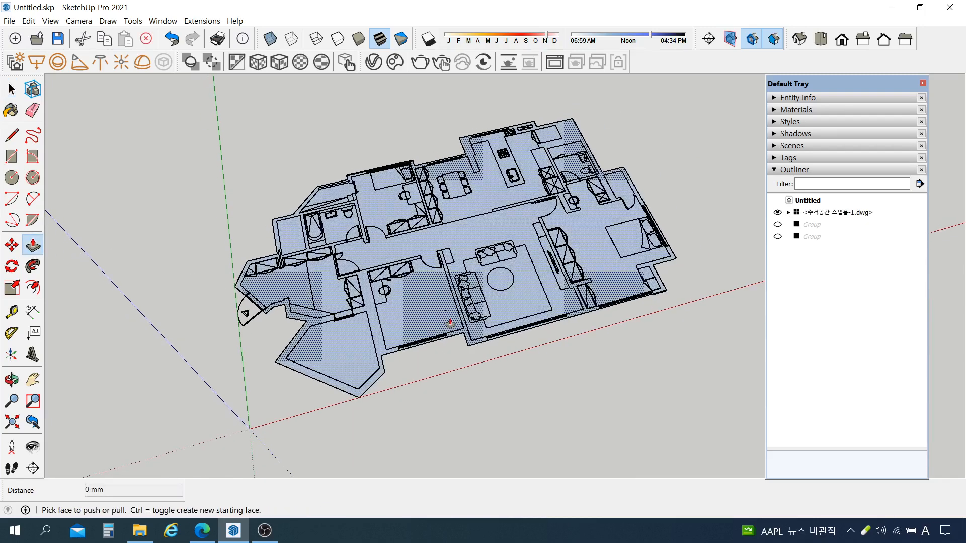
left_click(451, 326)
type("150")
key("Return")
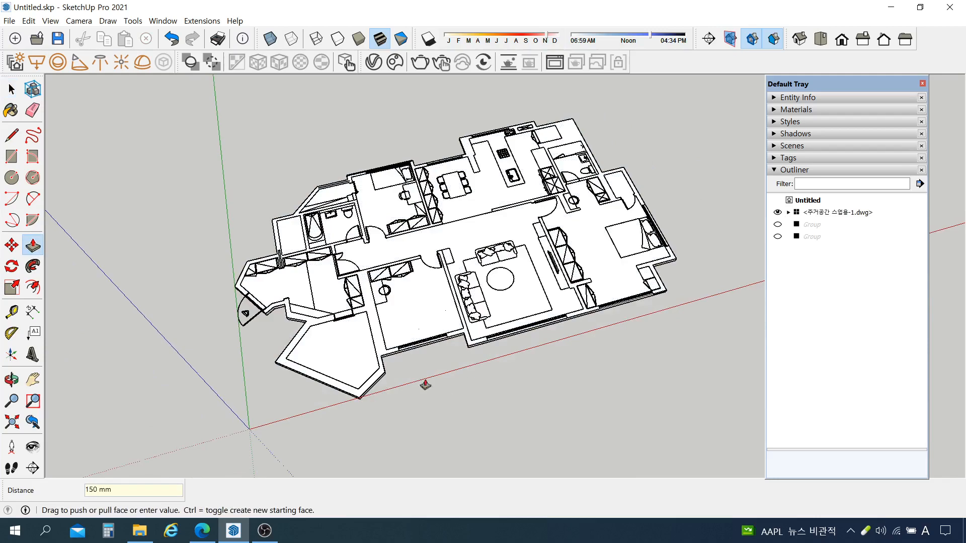
- Examine the extruded slab's edges around the terrace and entrance, and the bathroom area of the plan
scroll(425, 385, "up", 6)
middle_click_drag(385, 332, 382, 323)
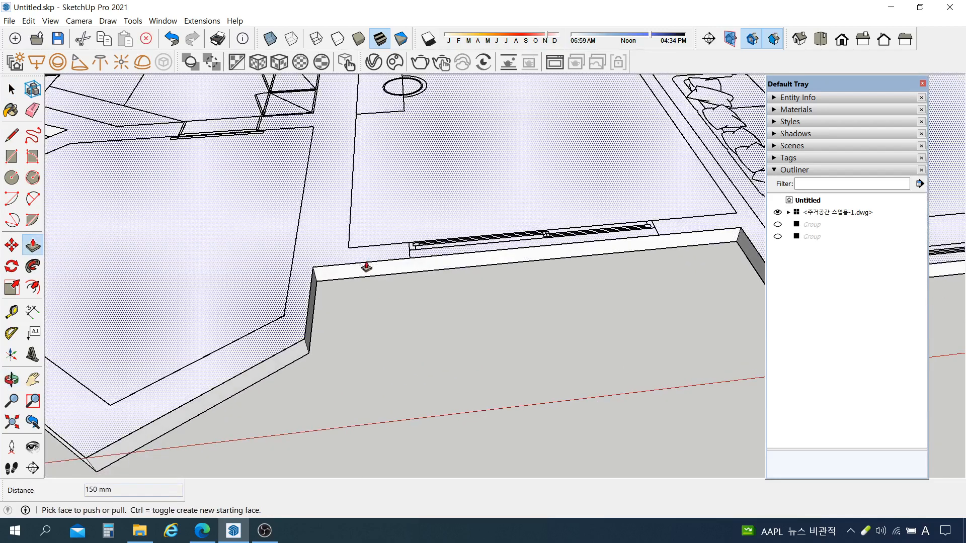
scroll(500, 362, "down", 10)
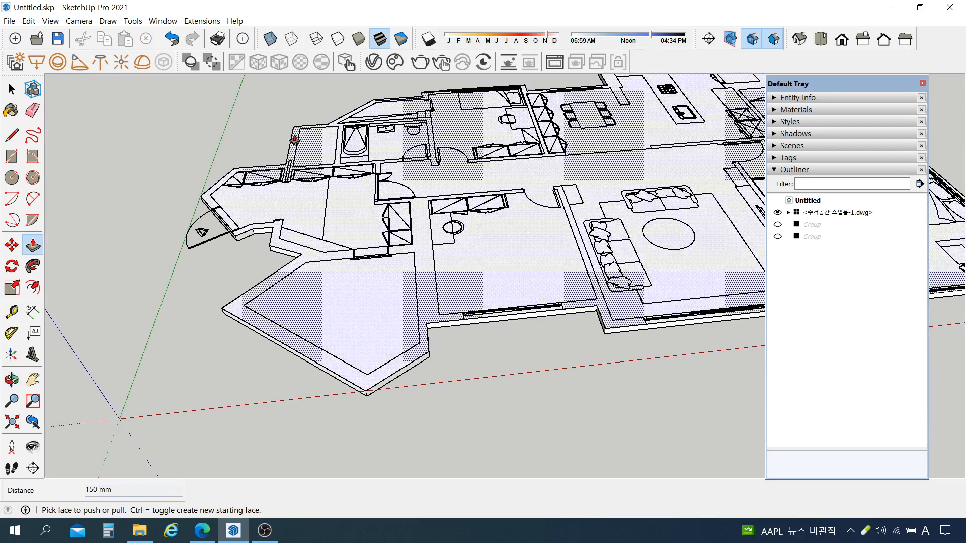
scroll(318, 195, "up", 2)
scroll(427, 272, "down", 3)
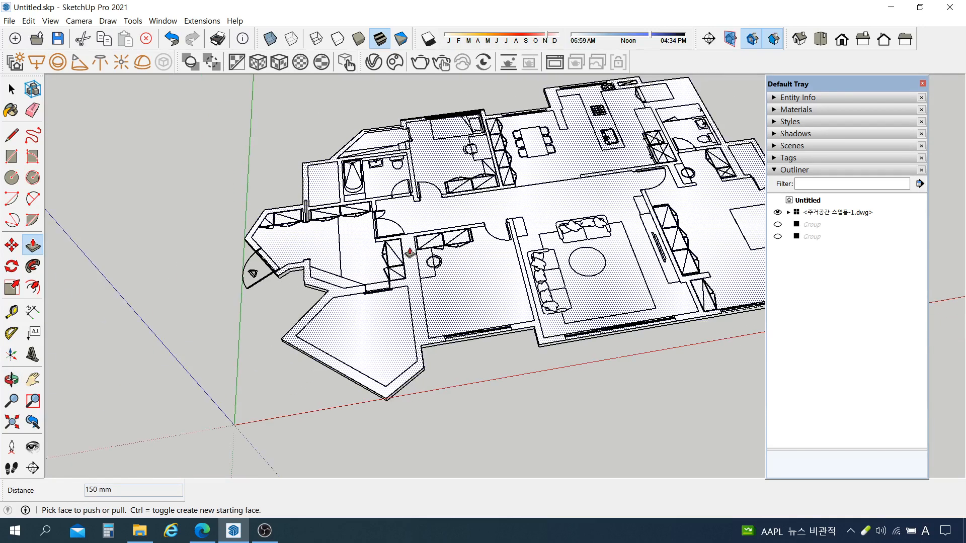
scroll(455, 144, "up", 1)
scroll(452, 123, "up", 4)
key("space")
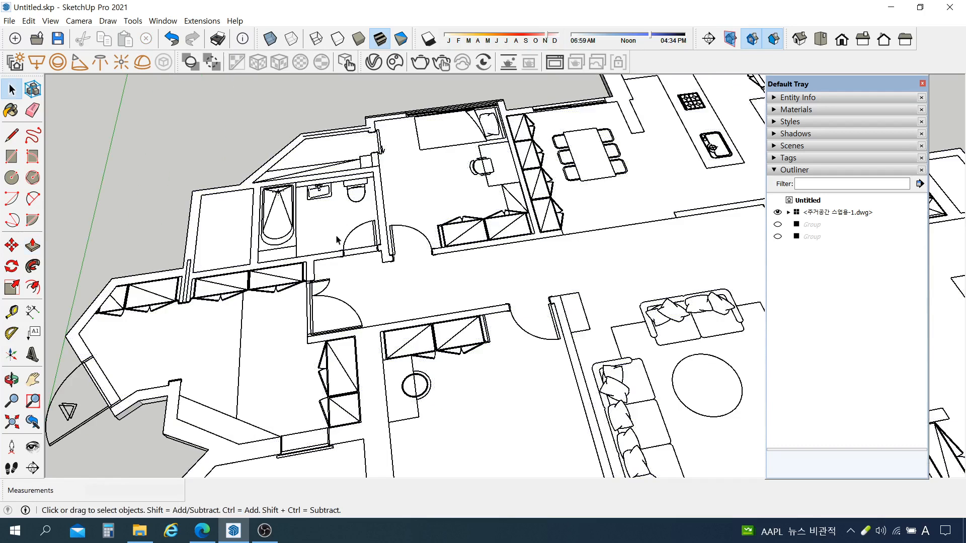
scroll(180, 339, "down", 2)
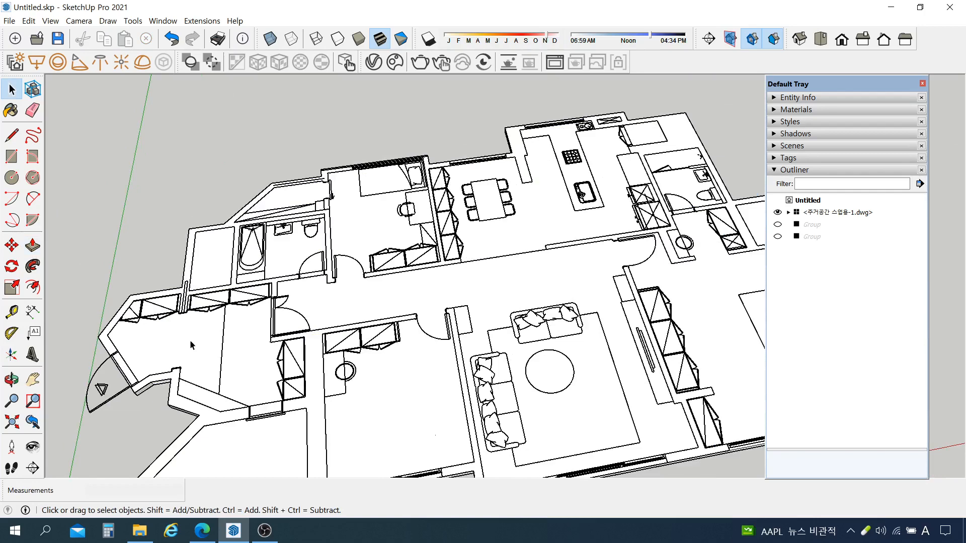
left_click(32, 156)
scroll(185, 207, "up", 3)
left_click(11, 156)
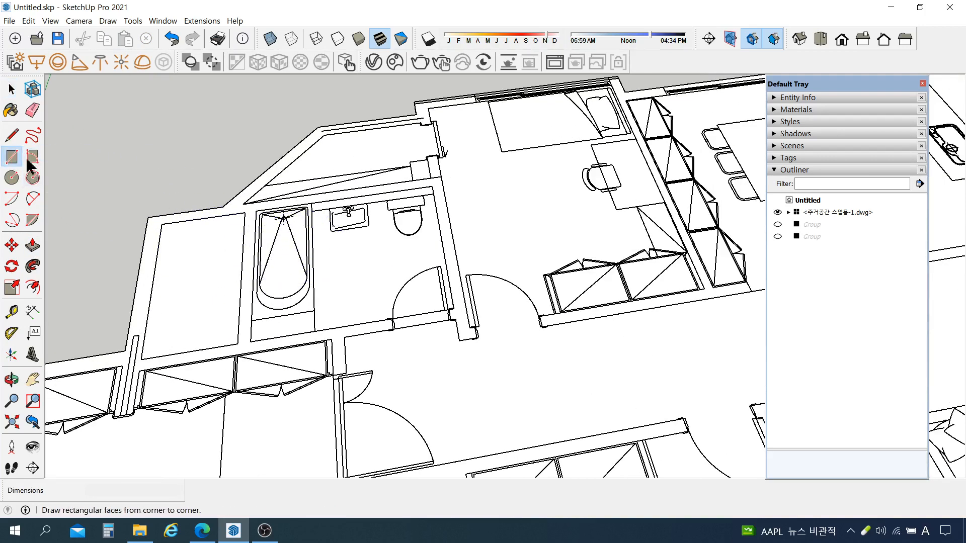
left_click(257, 209)
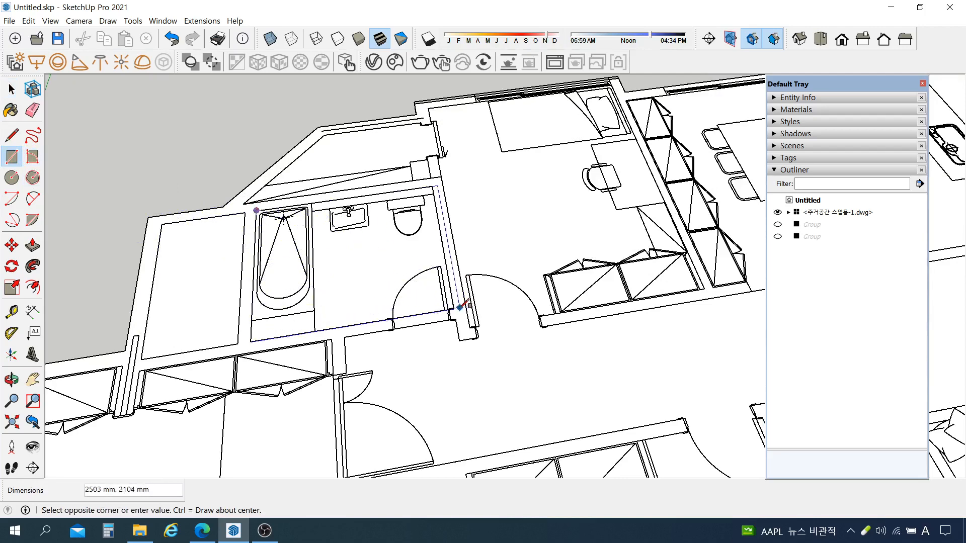
left_click(460, 282)
scroll(315, 329, "up", 3)
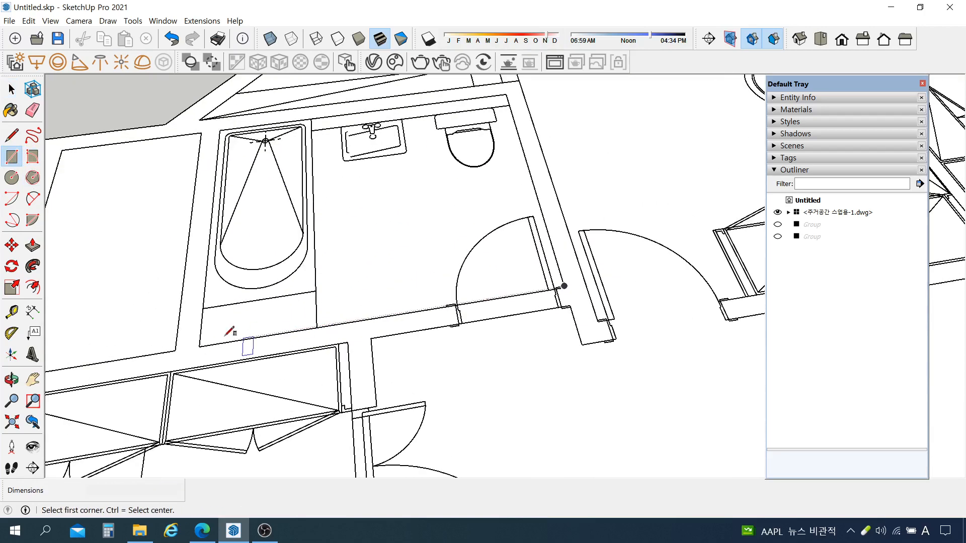
key("ctrl+z")
- Draw a rectangle of about 2435 by 2100 mm between the bathroom's opposite inner wall corners and select its face
left_click(199, 347)
left_click(511, 94)
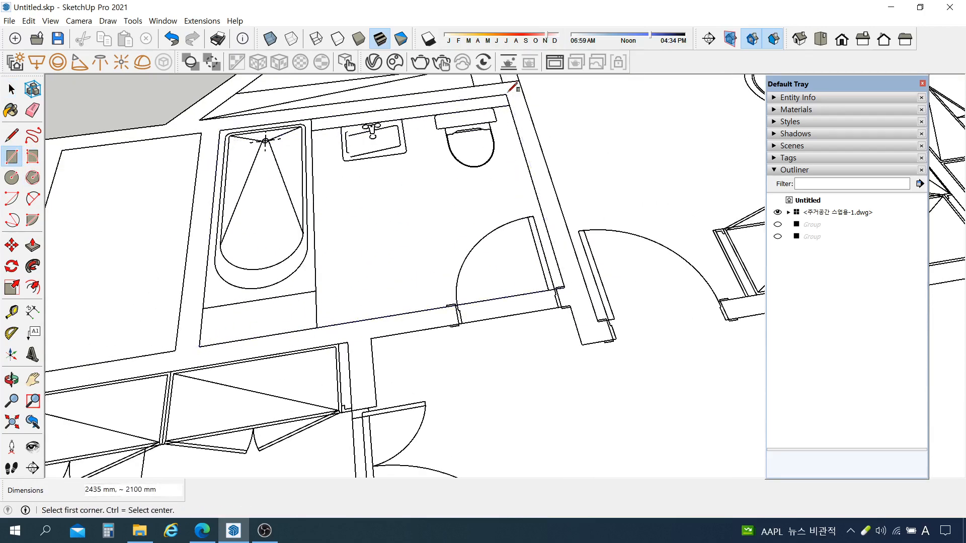
key("space")
scroll(379, 227, "down", 1)
scroll(380, 224, "down", 2)
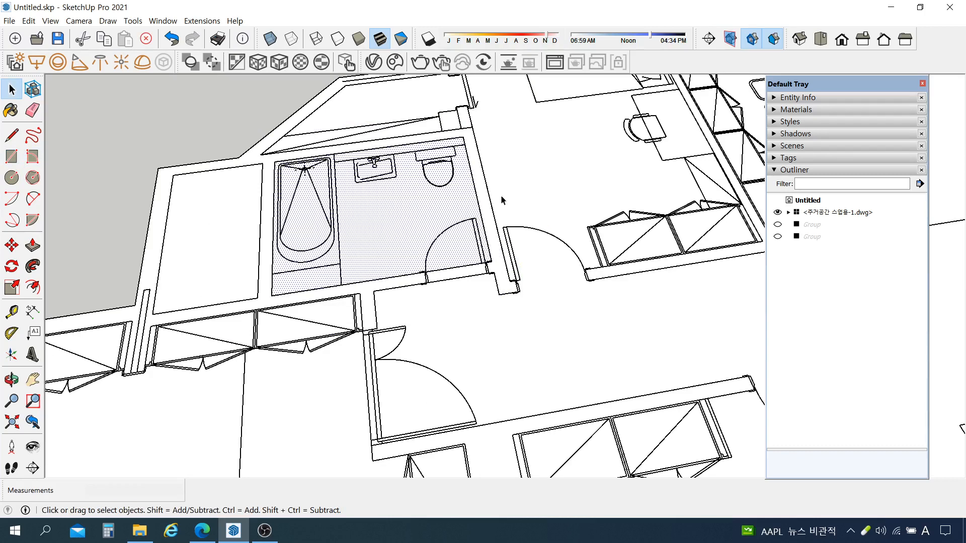
- Draw a rectangle of about 1820 by 850 mm over the shower area of the second bathroom beside the kitchen
left_click(12, 136)
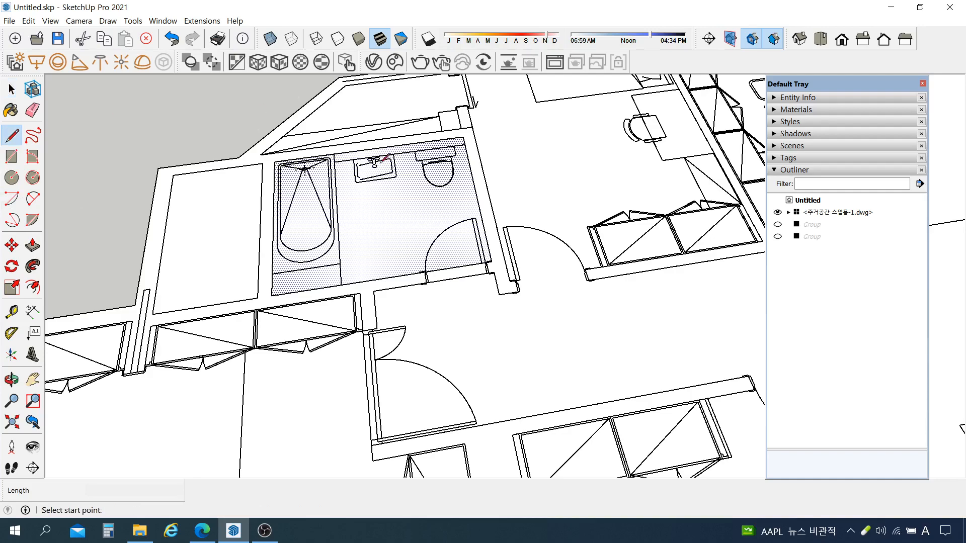
left_click(11, 90)
scroll(684, 182, "down", 5)
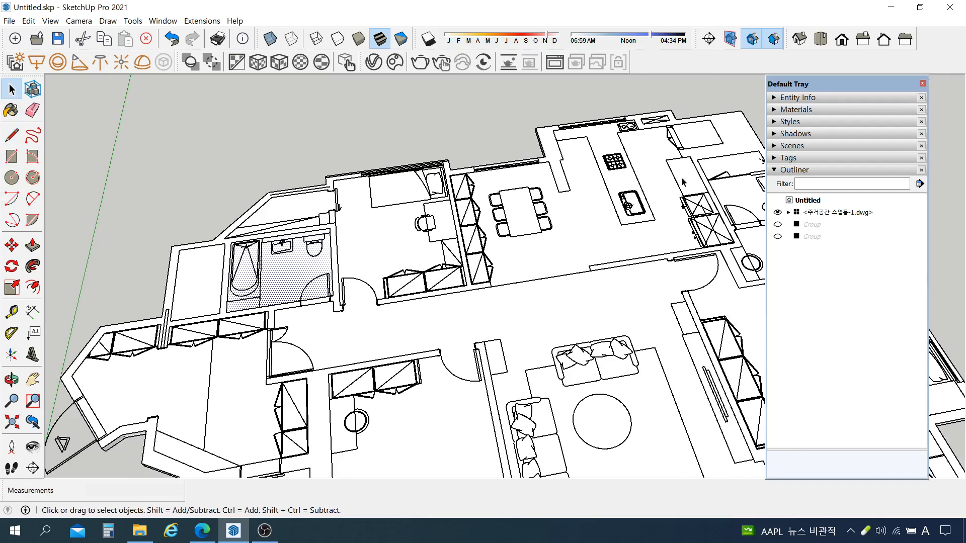
scroll(683, 182, "down", 2)
scroll(608, 197, "up", 6)
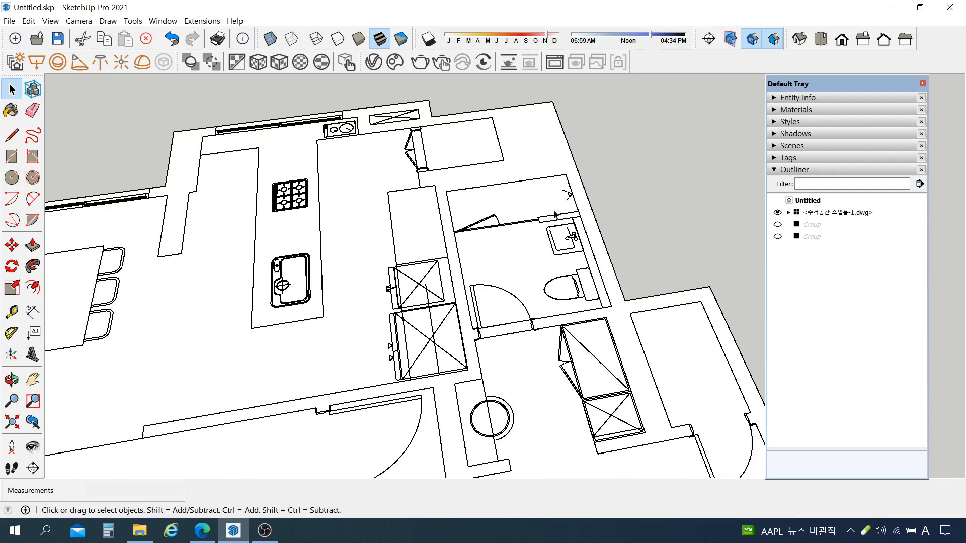
left_click(11, 156)
middle_click_drag(455, 190, 586, 236)
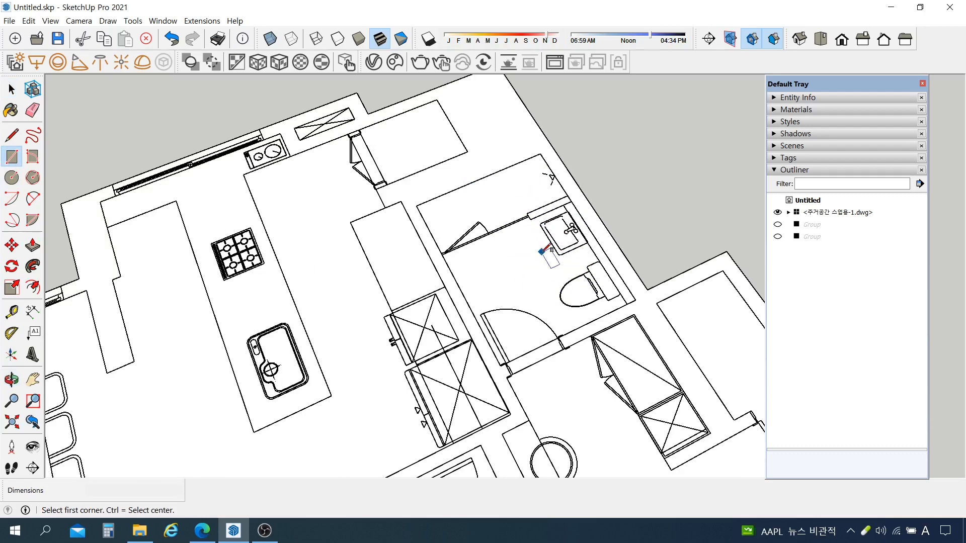
left_click(567, 214)
left_click(416, 205)
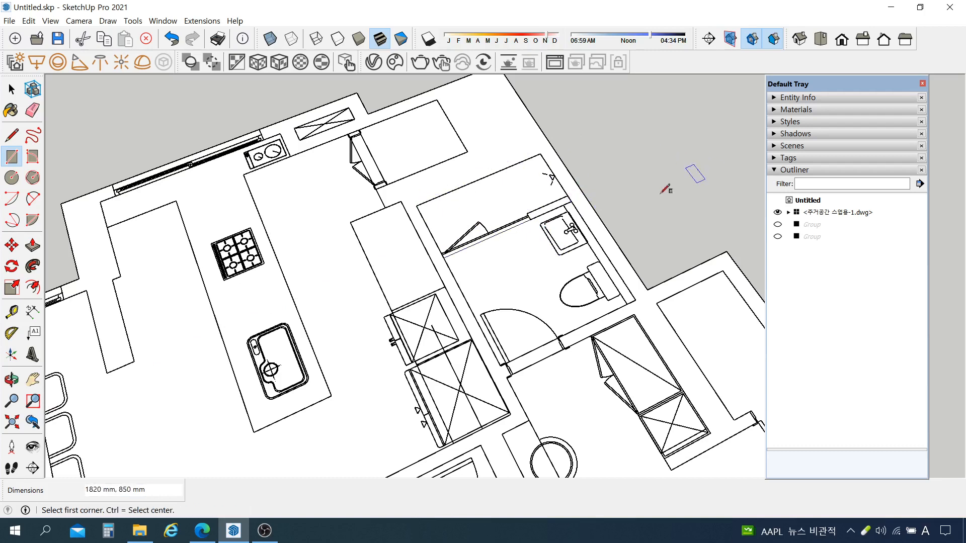
- Draw a rectangle of about 1820 by 1565 mm over the second bathroom's basin and toilet area, and select the faces to check them
left_click(571, 202)
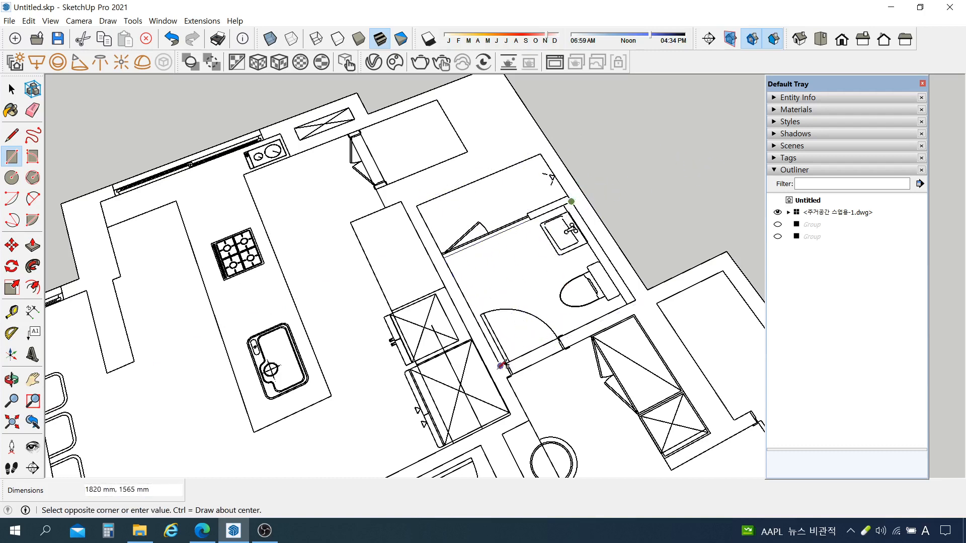
scroll(501, 363, "up", 8)
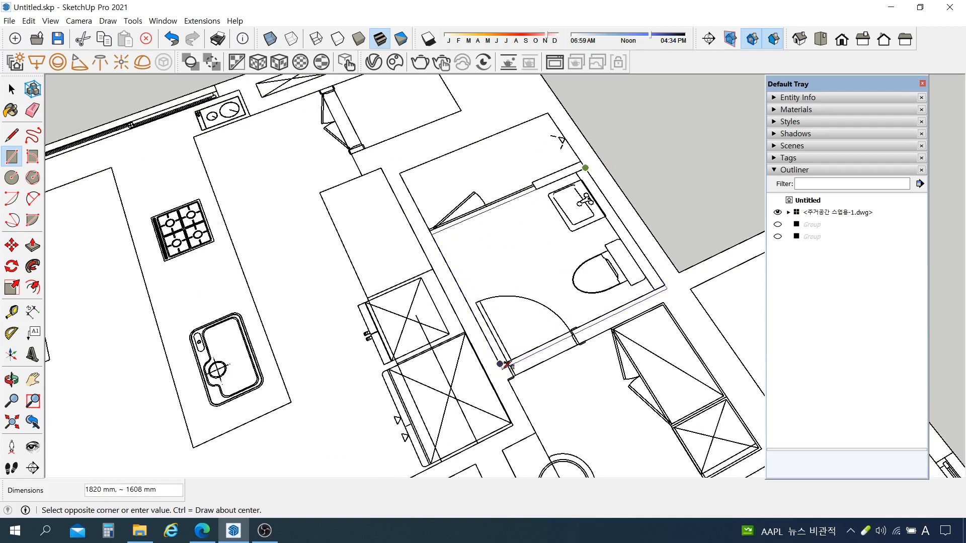
left_click(497, 353)
scroll(517, 358, "down", 6)
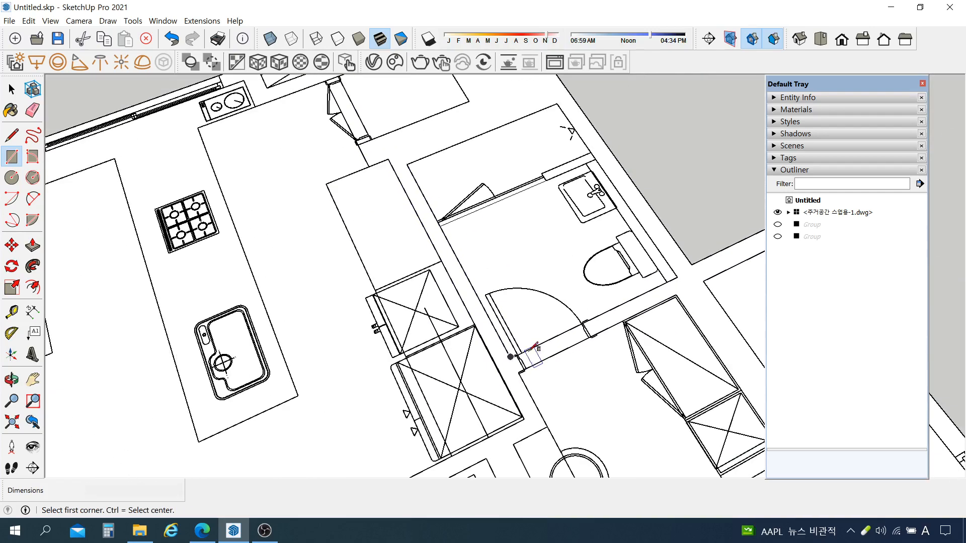
key("space")
left_click(518, 229)
left_click(504, 170)
left_click(518, 221)
scroll(519, 150, "down", 6)
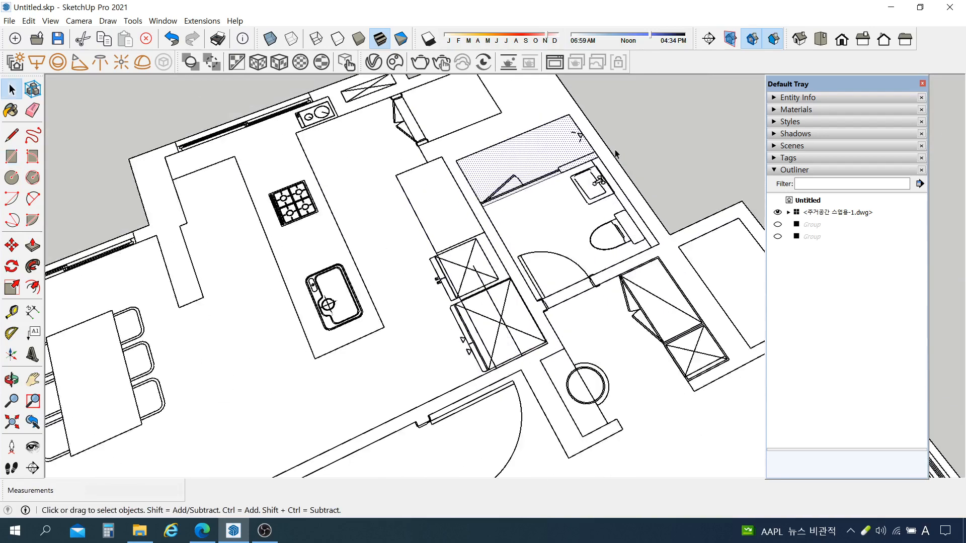
left_click(193, 366)
- Place a guide line along the entrance hall's floor dividing line, 1200 mm from the inner doorway wall
scroll(408, 282, "down", 5)
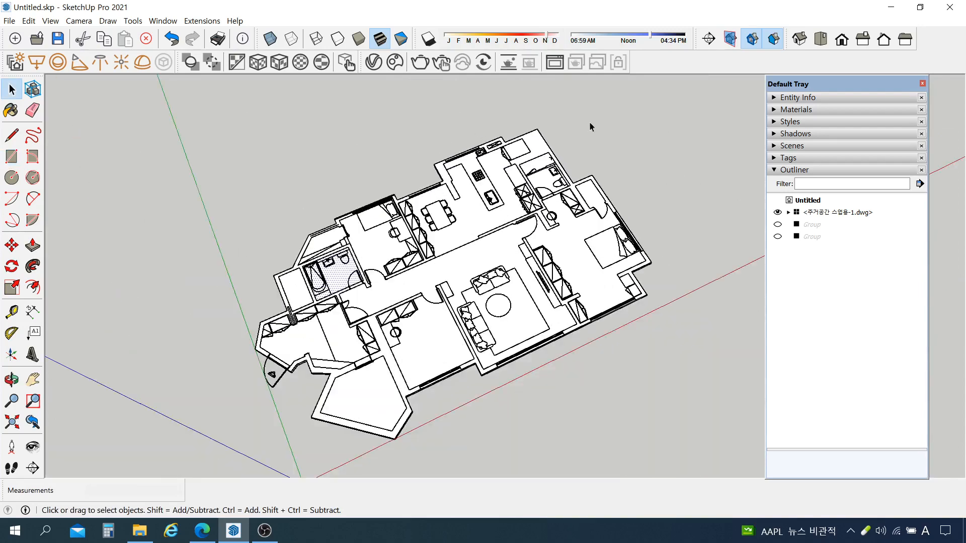
scroll(407, 282, "up", 10)
scroll(407, 283, "up", 1)
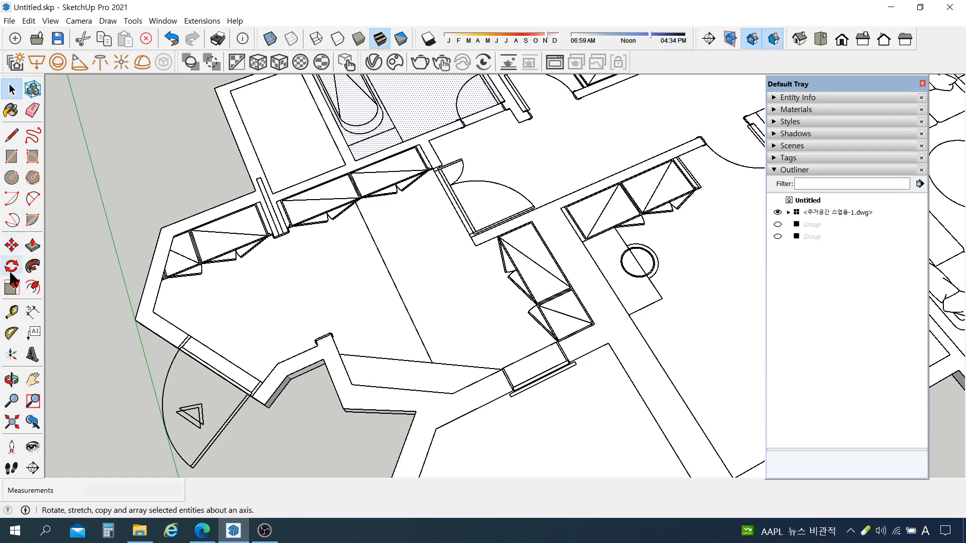
left_click(11, 312)
left_click(452, 201)
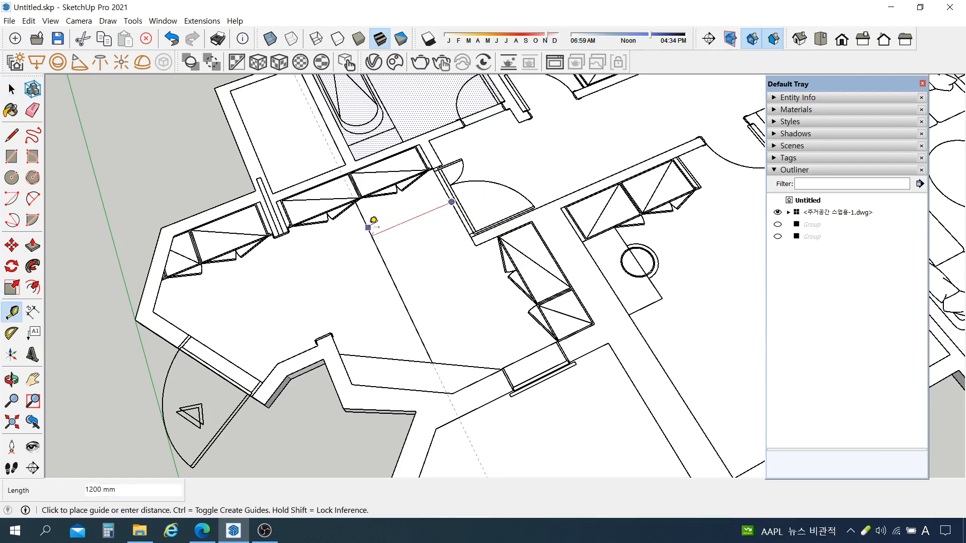
left_click(370, 223)
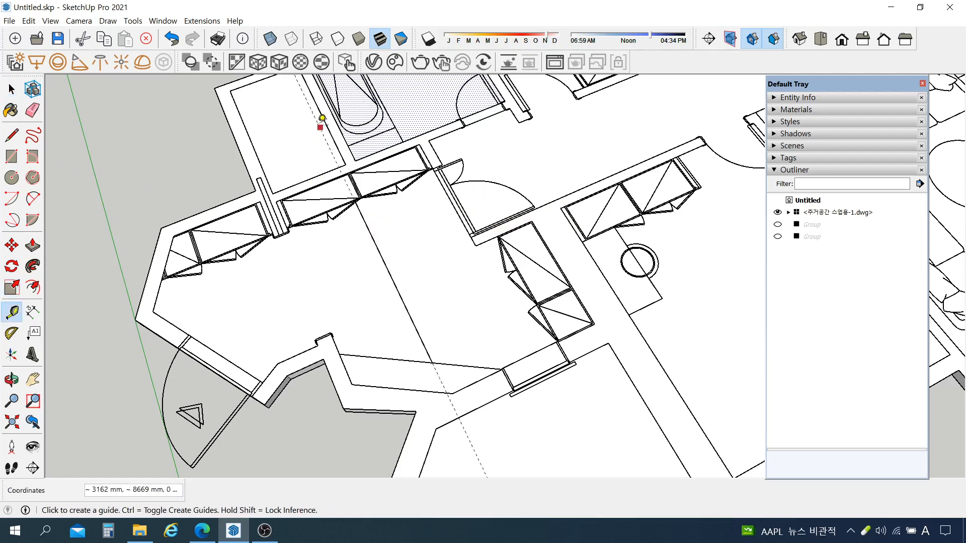
- Draw a line of about 3574 mm along the guide across the entrance hall, continuing it to the adjacent inner wall corner
left_click(11, 135)
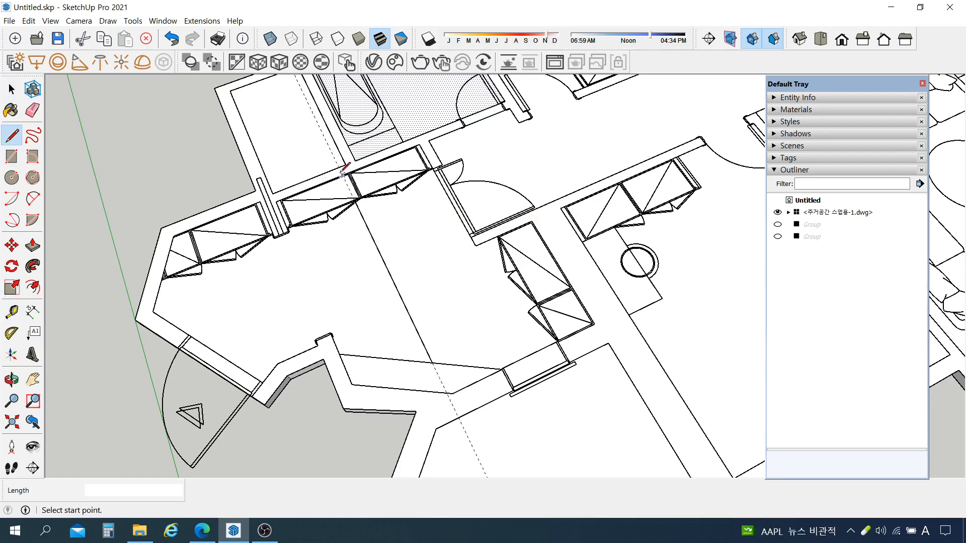
left_click(342, 174)
left_click(447, 393)
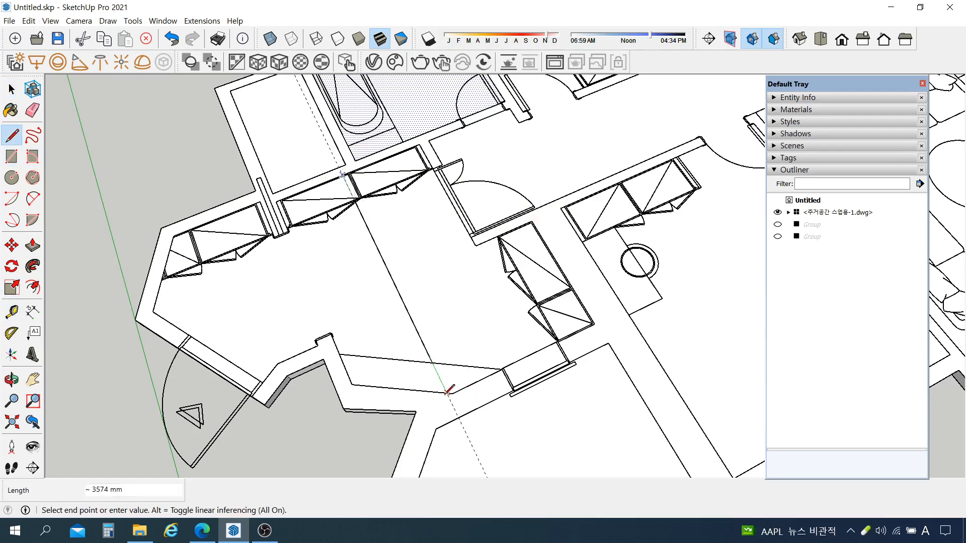
left_click(353, 384)
- Continue the entrance floor outline up the wall, across the base of the wall end and on to the bend near the front door
scroll(338, 346, "up", 3)
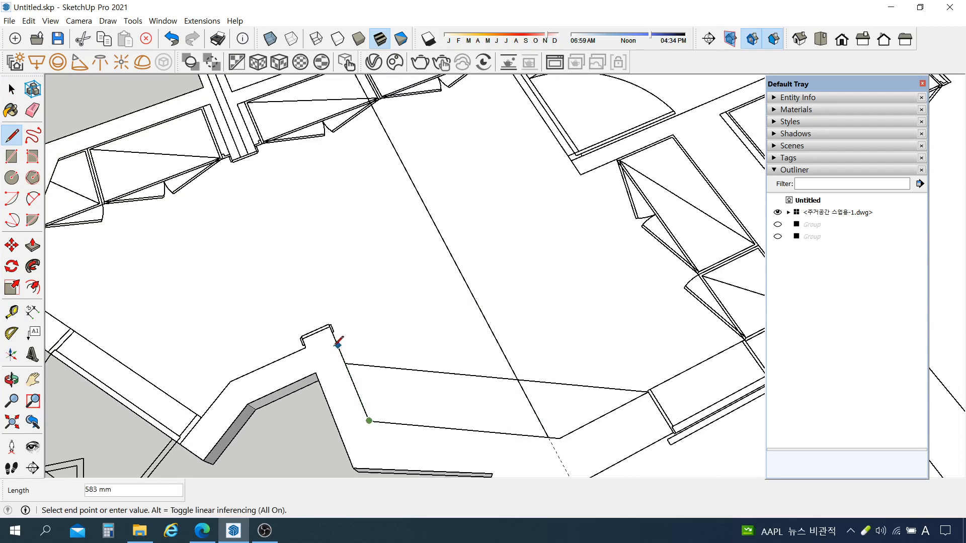
left_click(338, 344)
scroll(316, 343, "up", 2)
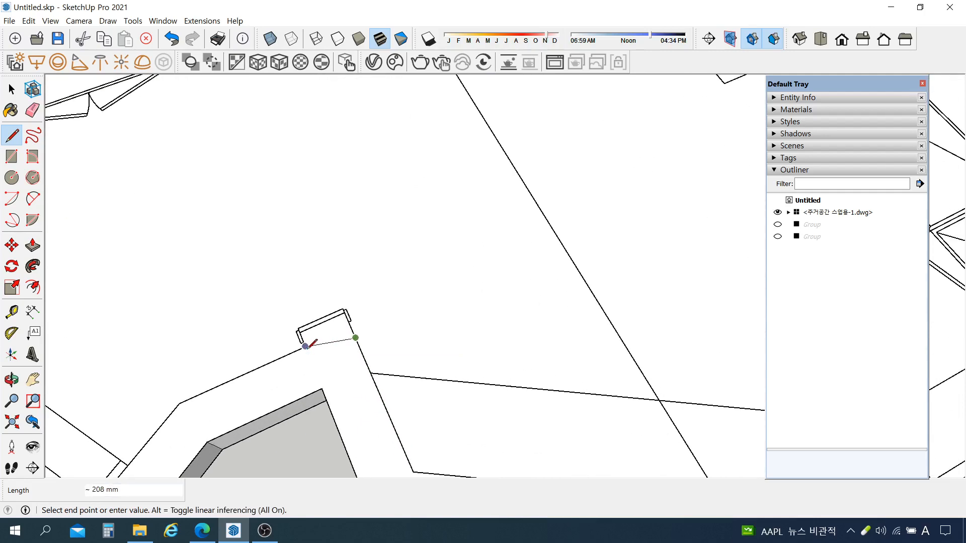
left_click(305, 346)
scroll(306, 348, "down", 2)
left_click(269, 372)
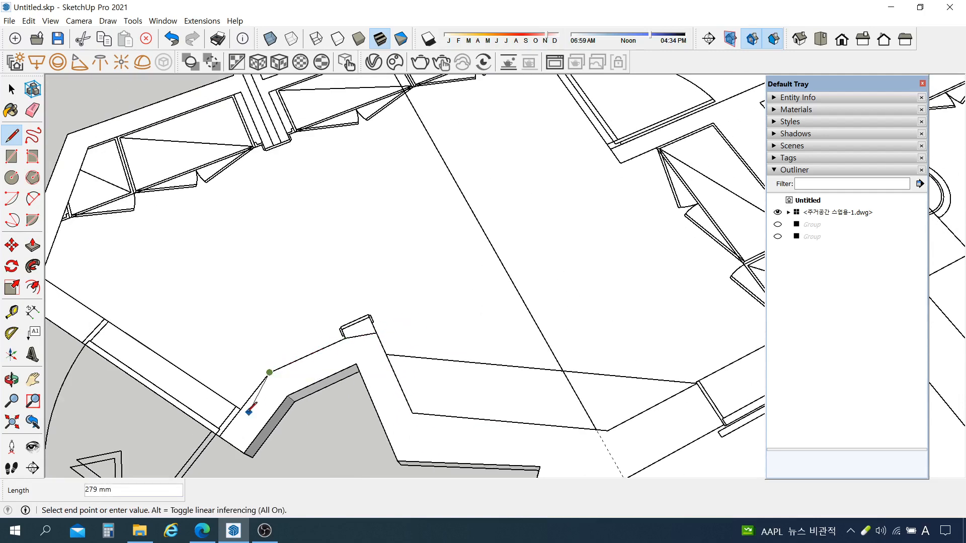
- Continue the entrance outline along the front door and outer walls, then behind the wardrobes, closing it at the dividing line
scroll(272, 397, "down", 3)
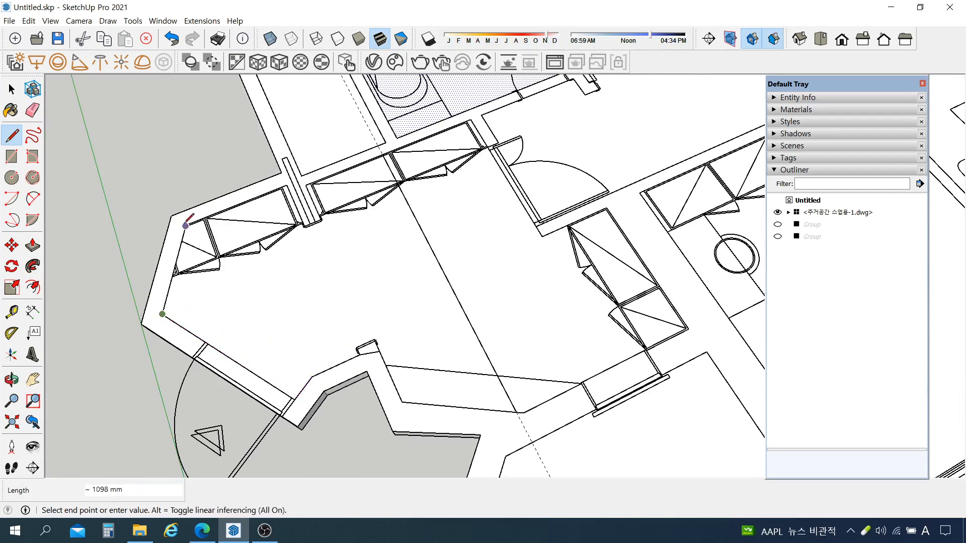
left_click(186, 226)
scroll(298, 165, "up", 4)
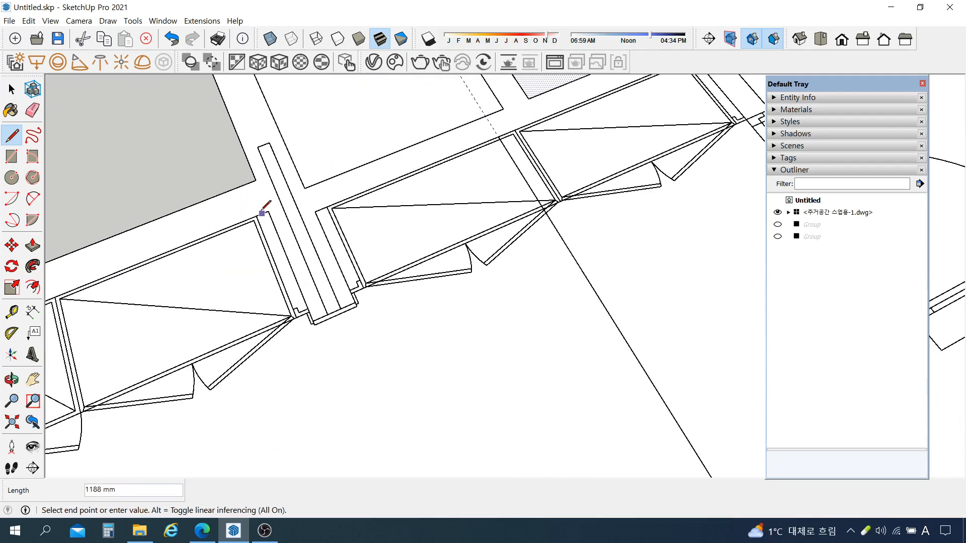
left_click(269, 211)
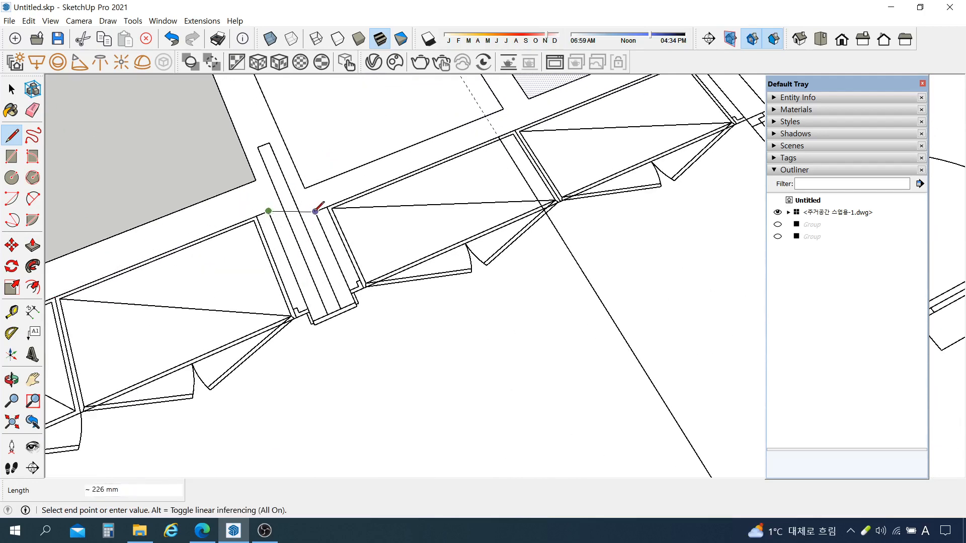
left_click(315, 211)
scroll(245, 280, "down", 1)
scroll(464, 142, "up", 1)
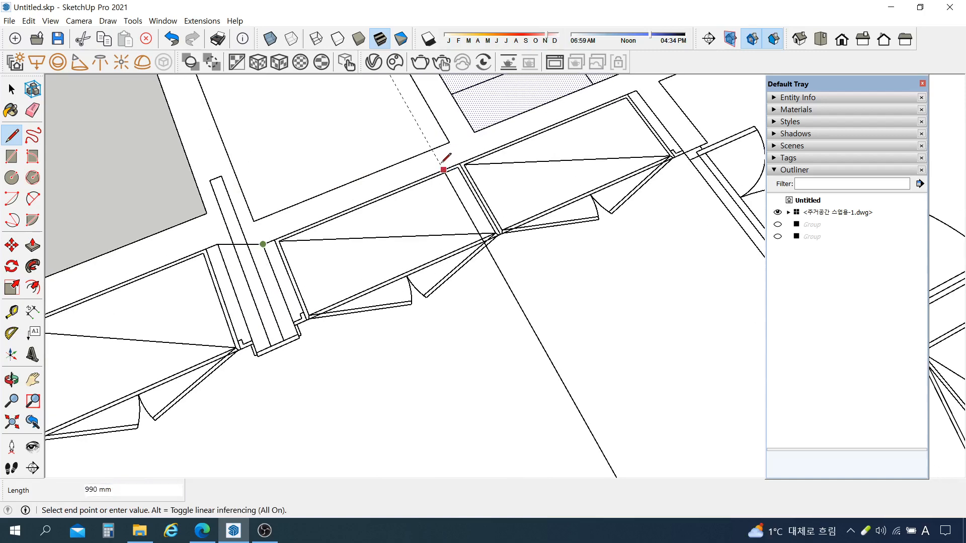
key("space")
- Select the entrance floor face to check its outline, and delete the guide line
scroll(383, 241, "down", 3)
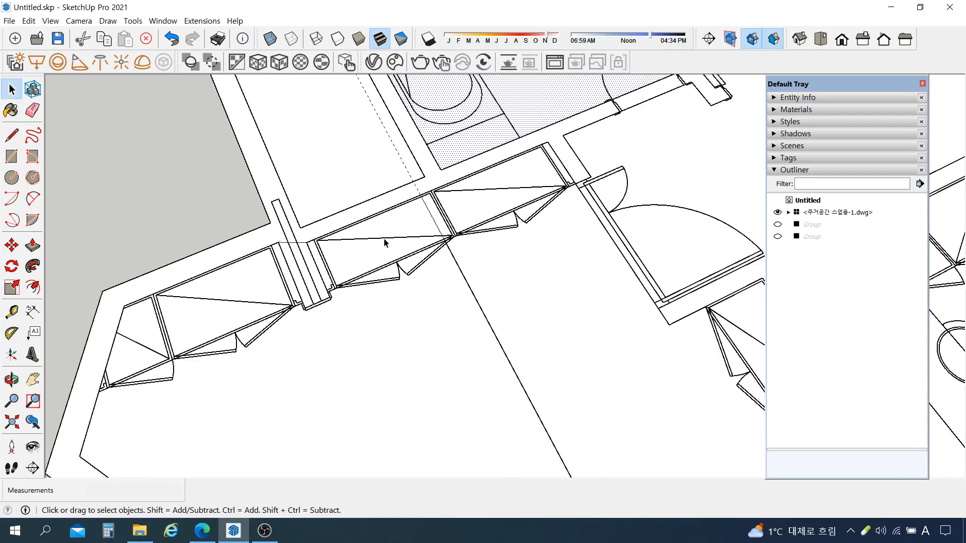
left_click(406, 288)
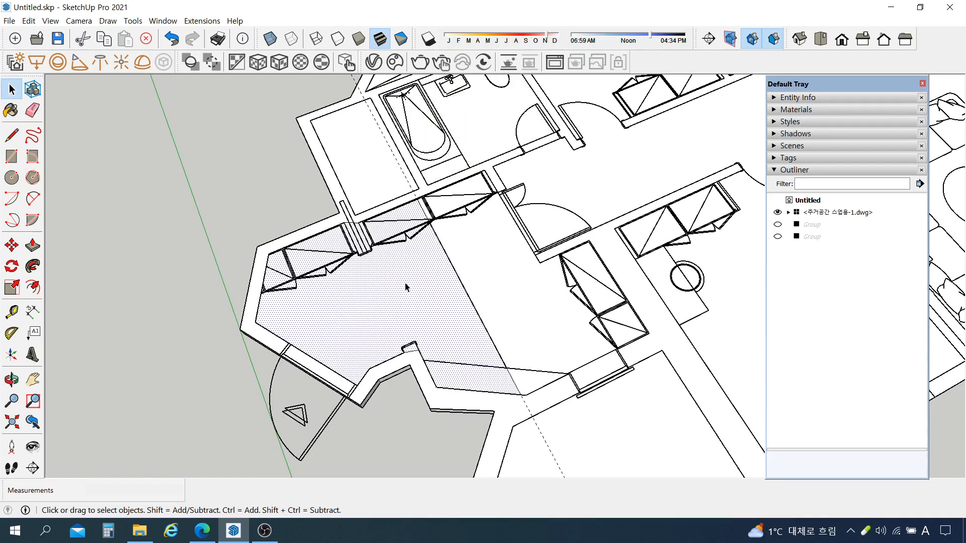
left_click(354, 80)
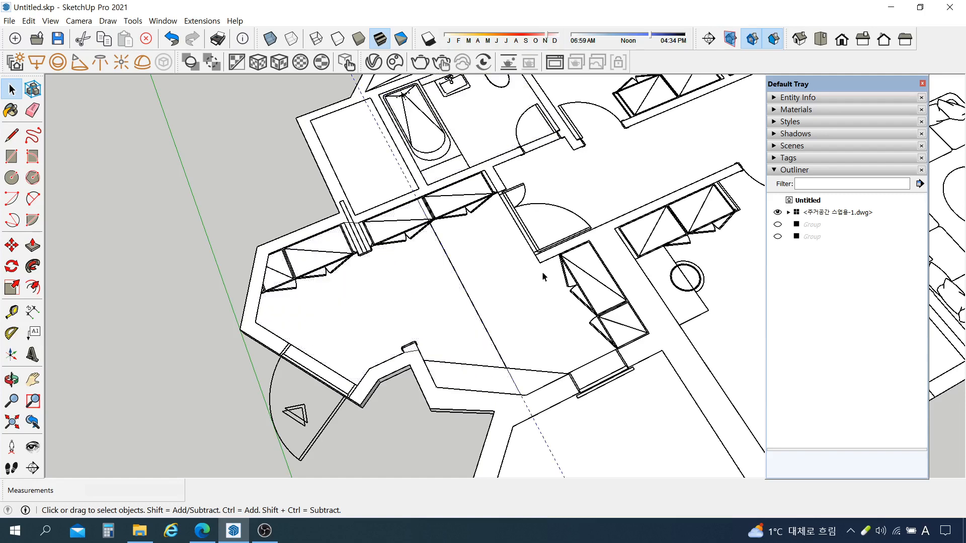
scroll(445, 284, "down", 2)
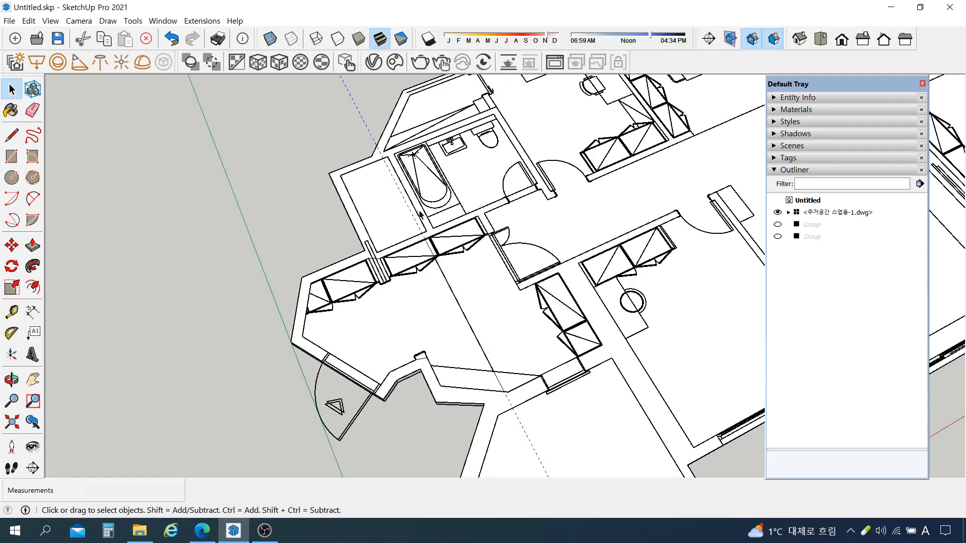
scroll(448, 356, "down", 2)
scroll(479, 380, "up", 5)
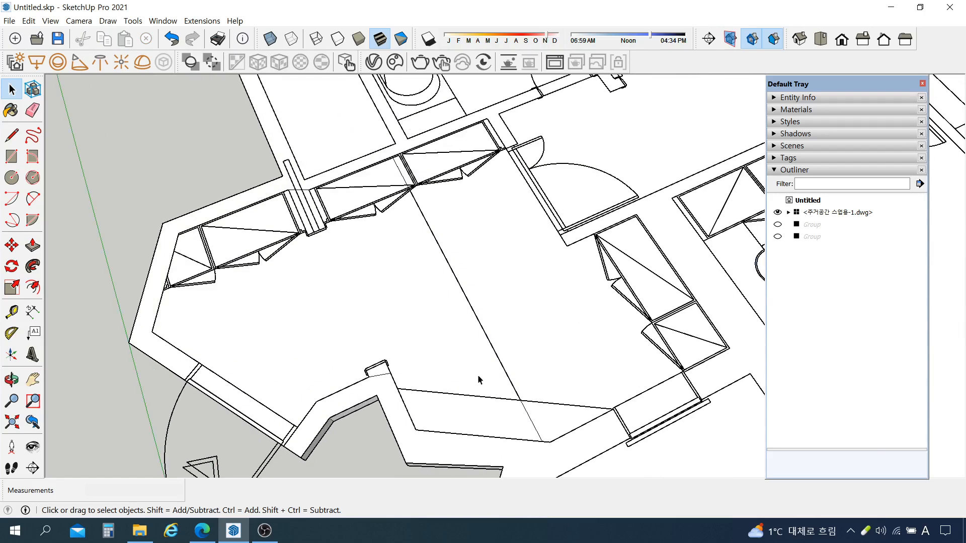
scroll(394, 325, "down", 1)
- Push/Pull the entrance floor face down by 100 mm and inspect the step at the dividing line
left_click(378, 325)
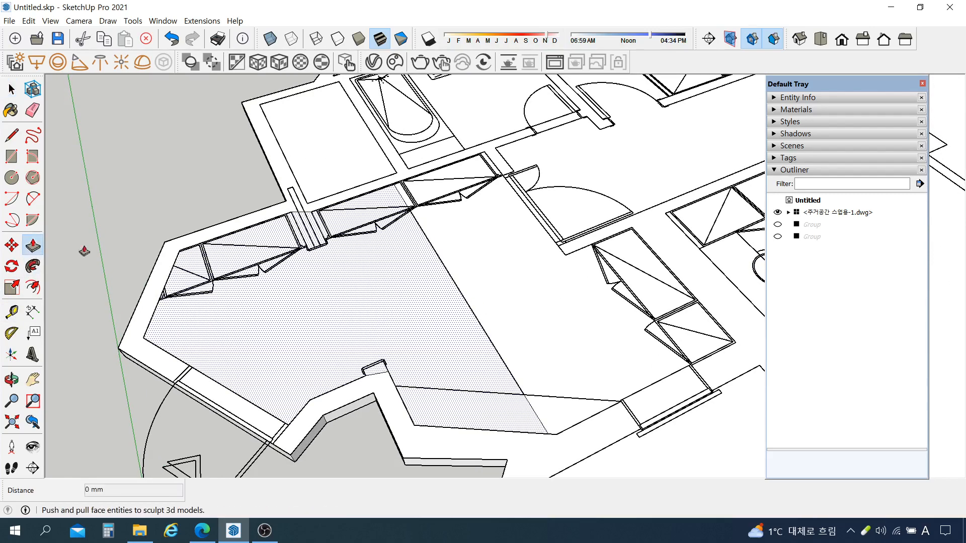
left_click(32, 245)
double_click(416, 318)
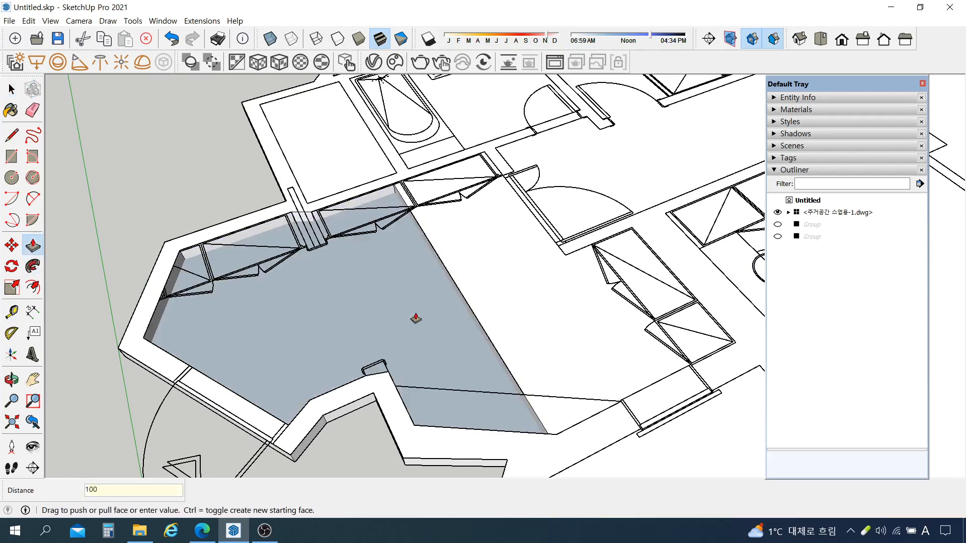
key("Return")
middle_click_drag(416, 319, 489, 263)
scroll(447, 298, "up", 3)
scroll(447, 298, "up", 2)
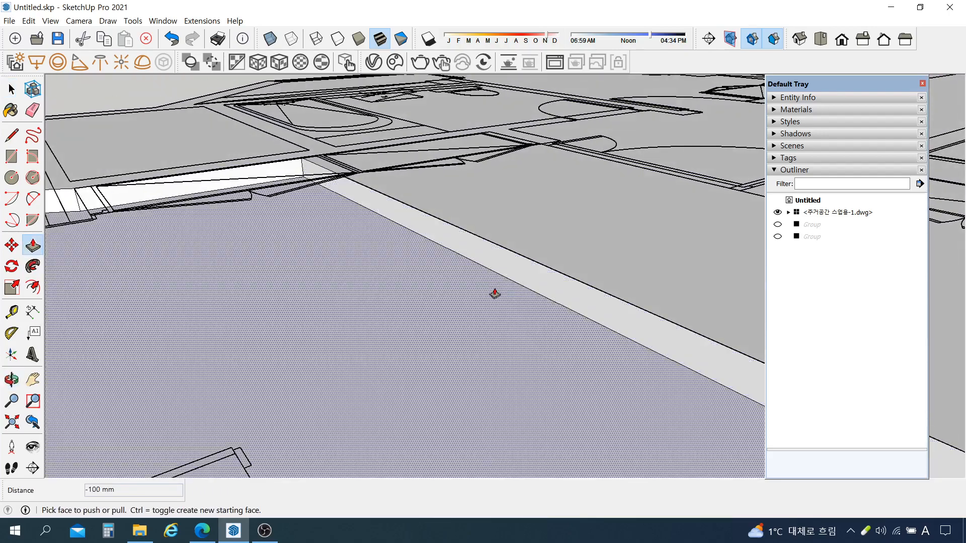
scroll(369, 372, "down", 2)
scroll(363, 347, "down", 5)
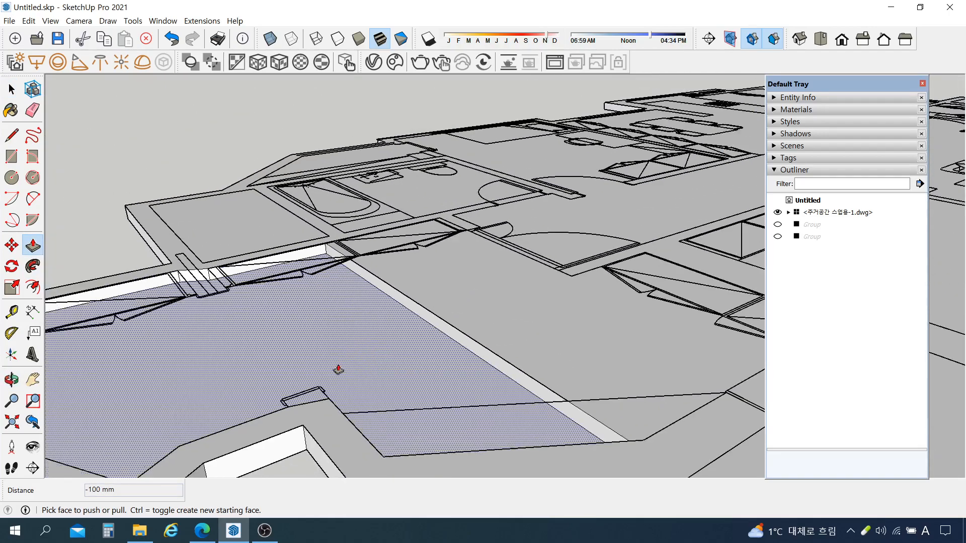
- Push/Pull the floor face of the bathroom with the bathtub down by 100 mm
scroll(368, 272, "up", 4)
left_click(368, 272)
left_click(367, 274)
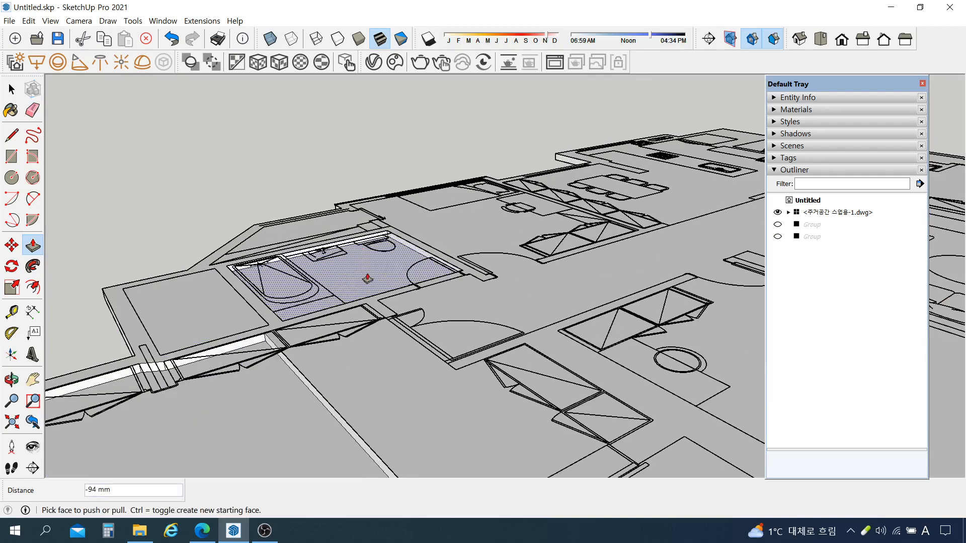
key("Return")
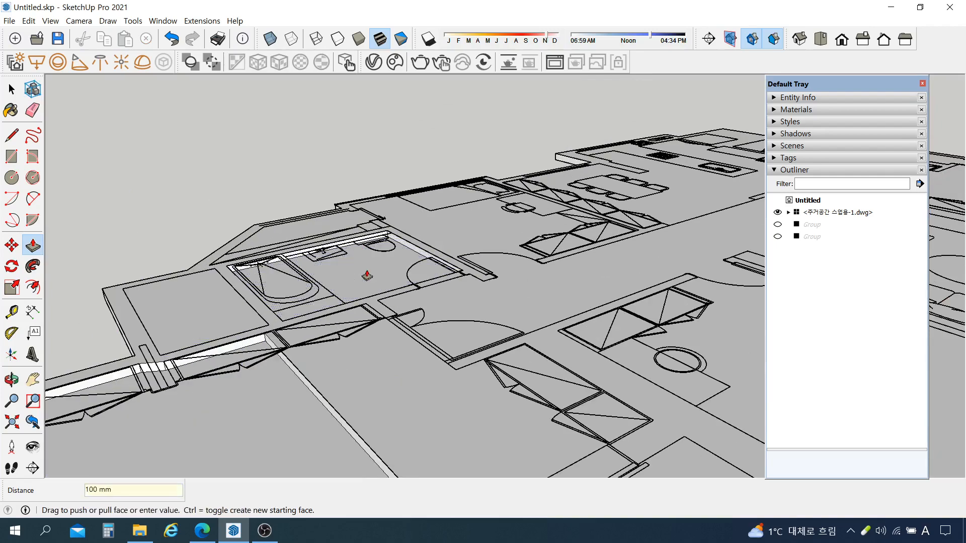
- Push/Pull the basin and toilet floor face of the second bathroom down by 100 mm
scroll(125, 285, "down", 5)
middle_click_drag(296, 237, 292, 300)
scroll(615, 132, "up", 8)
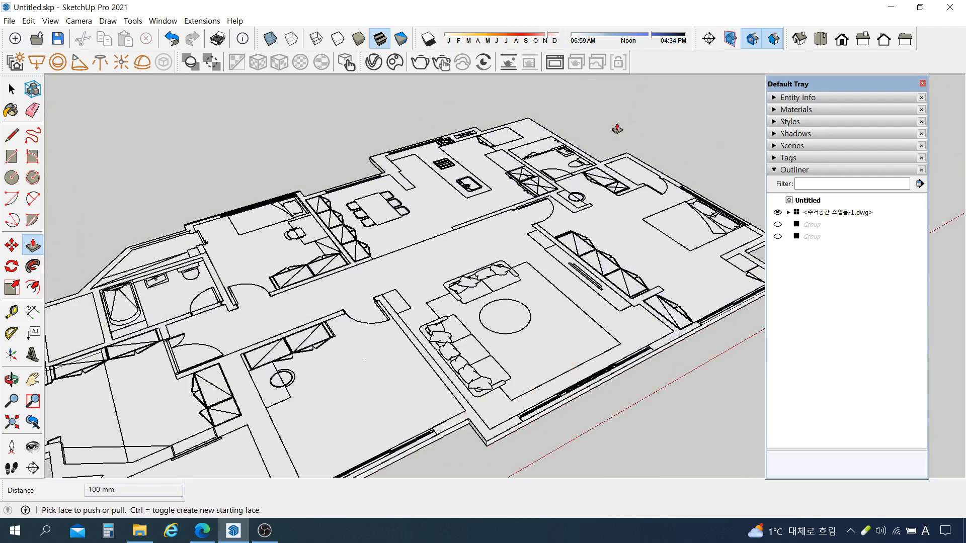
middle_click_drag(528, 242, 639, 201)
middle_click_drag(452, 252, 517, 280)
left_click(517, 281)
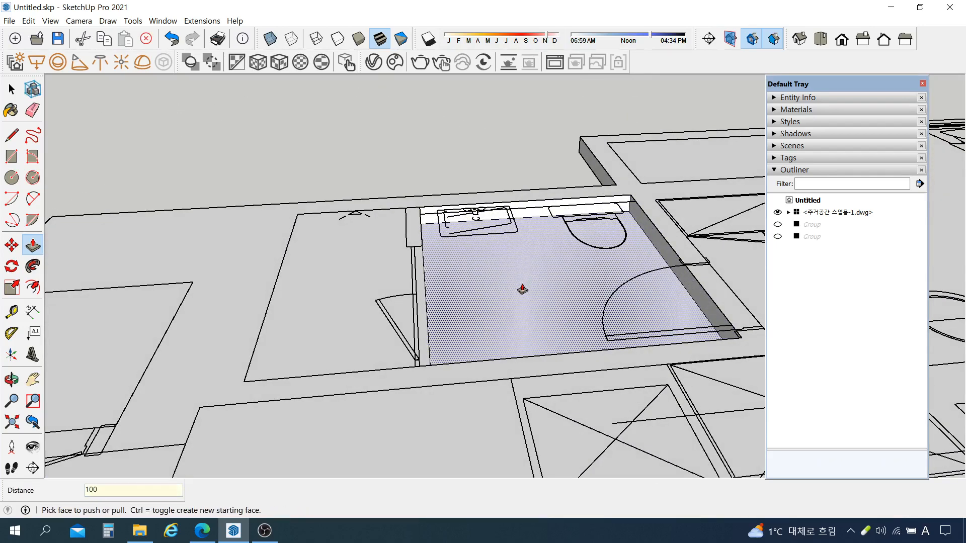
- Push/Pull the shower area's floor face in the second bathroom down by 100 mm
key("Return")
left_click(366, 274)
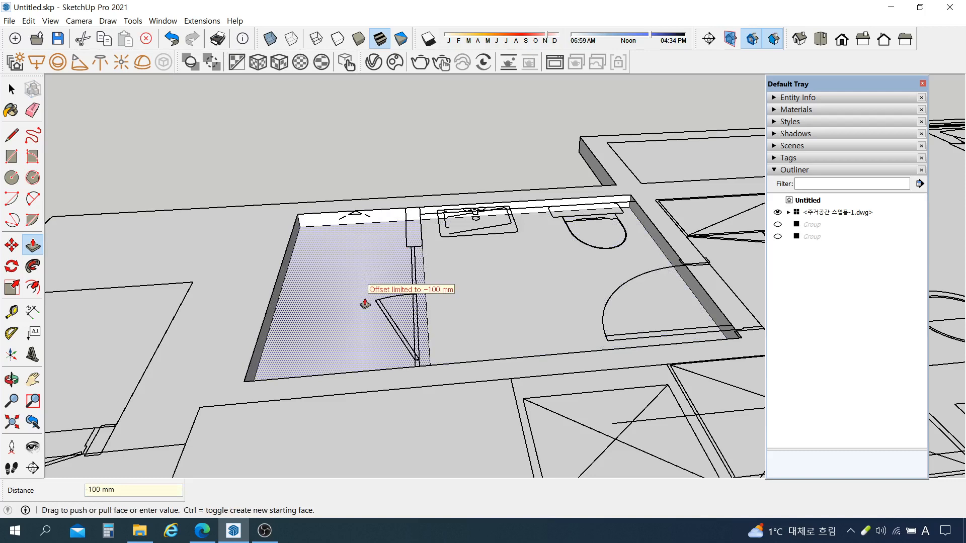
left_click(365, 303)
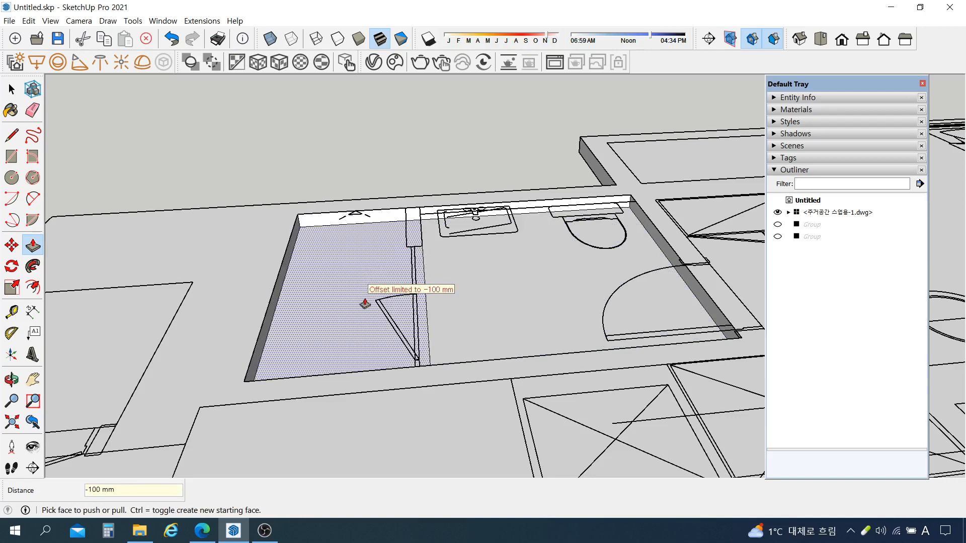
left_click(366, 303)
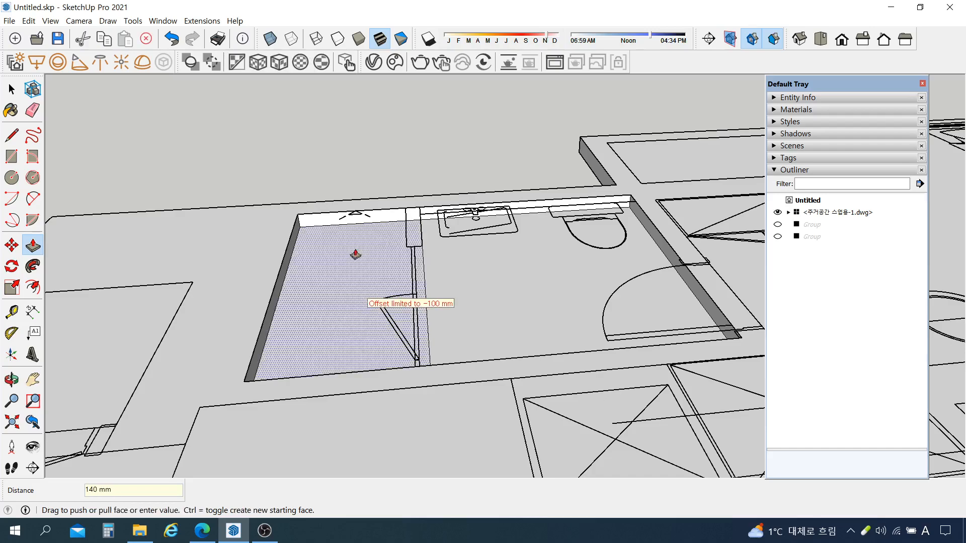
- Push/Pull the shower area's floor face down by a further 40 mm to form a step below the basin floor
middle_click_drag(371, 302, 510, 270)
scroll(397, 327, "up", 5)
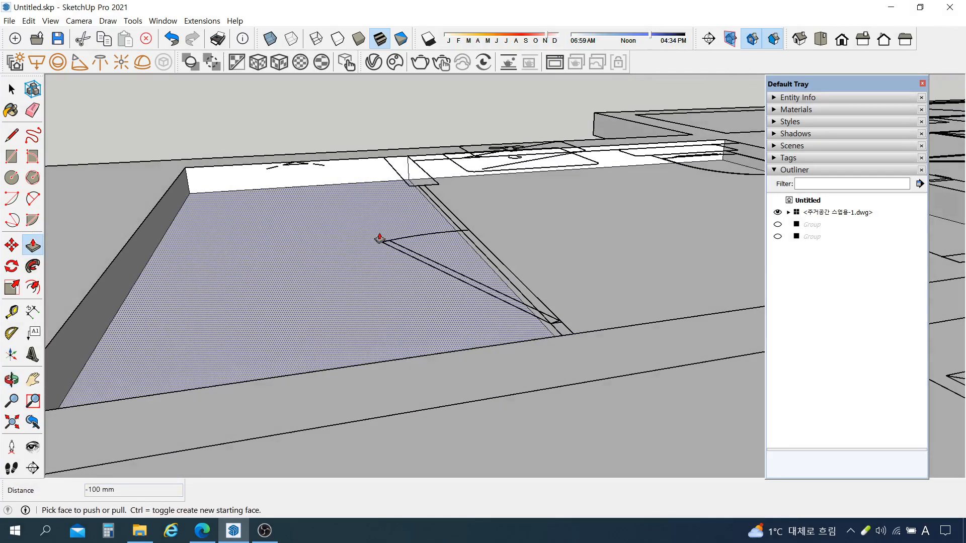
middle_click_drag(398, 205, 511, 243)
left_click(390, 291)
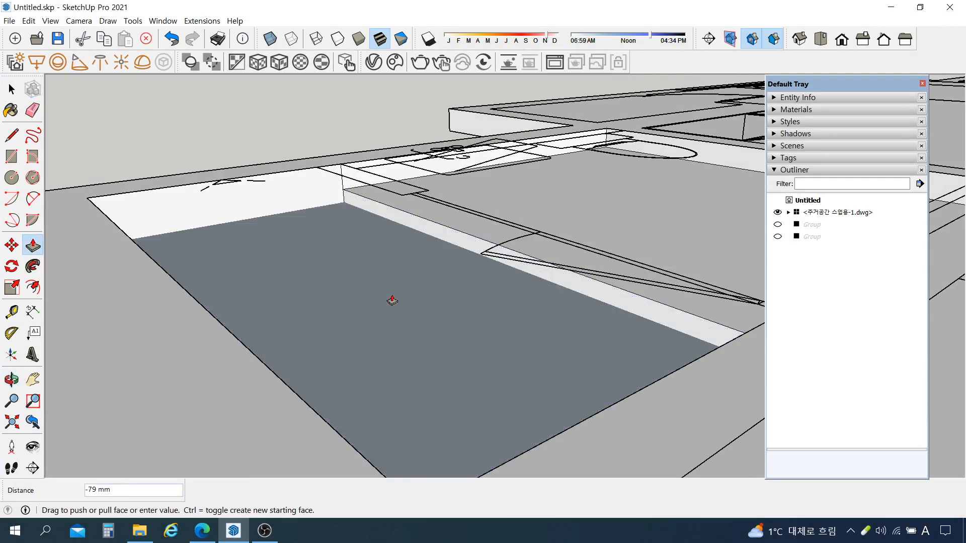
left_click(392, 301)
scroll(242, 231, "down", 2)
middle_click_drag(251, 226, 402, 363)
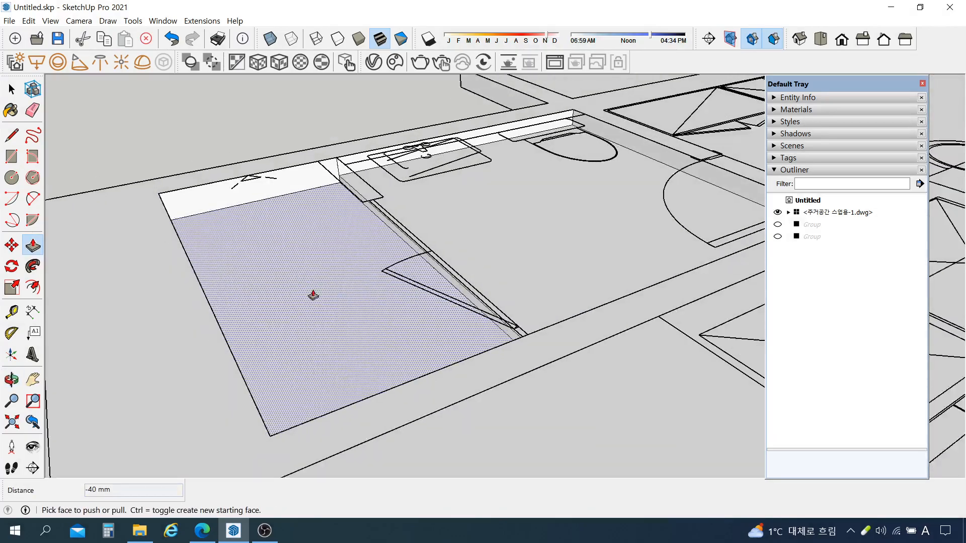
- Hide the imported DWG plan so that only the apartment floor slab is shown
scroll(312, 296, "down", 3)
middle_click_drag(680, 221, 427, 237)
scroll(438, 231, "down", 2)
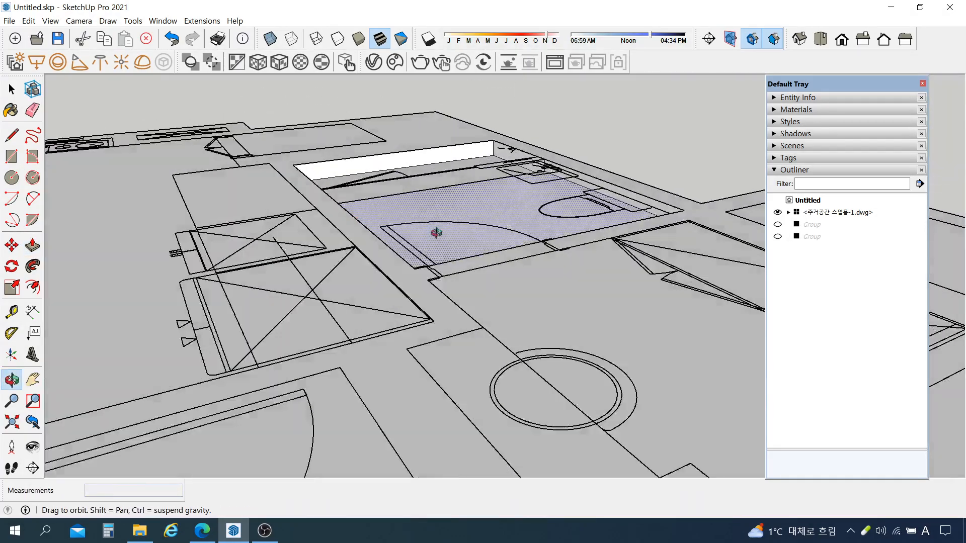
scroll(559, 199, "up", 2)
scroll(558, 199, "down", 5)
middle_click_drag(654, 221, 427, 267)
scroll(569, 287, "down", 3)
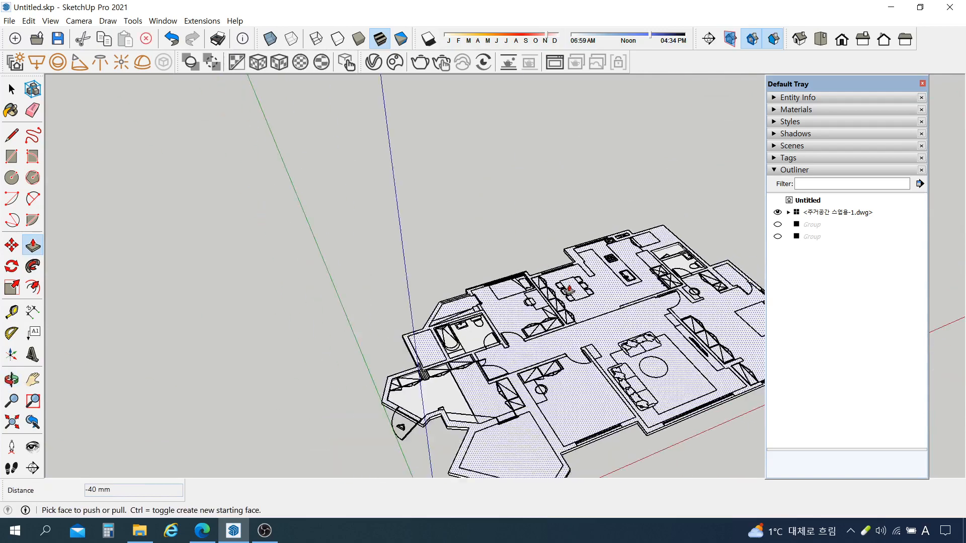
scroll(664, 399, "up", 5)
key("space")
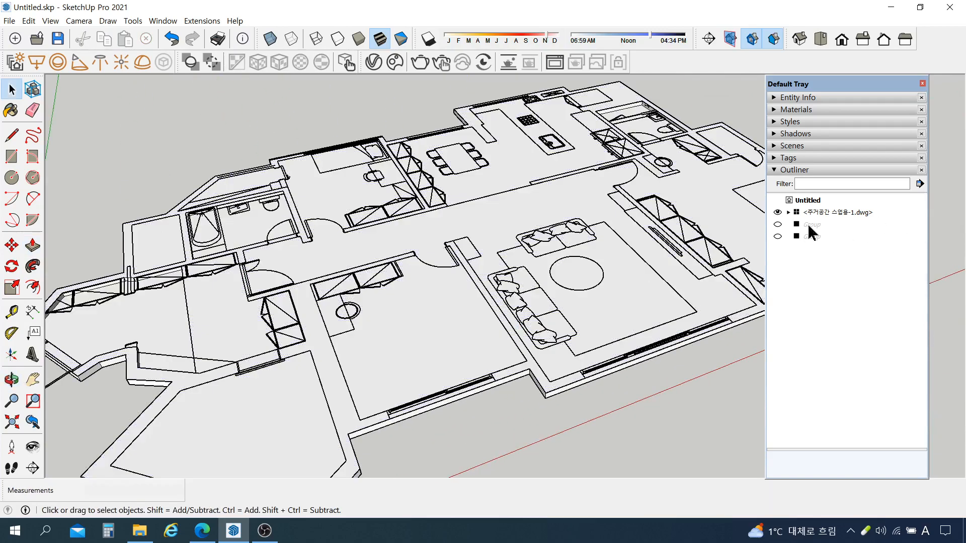
left_click(779, 213)
scroll(674, 276, "down", 2)
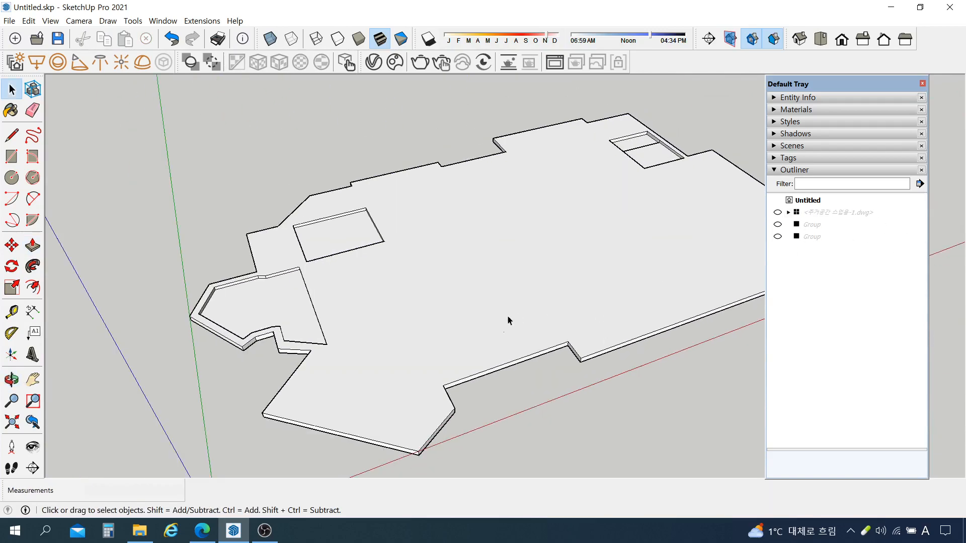
middle_click_drag(509, 320, 504, 372)
- Select the lowered bathroom, shower and entrance floor faces one after another to check the recesses in the slab
left_click(340, 237)
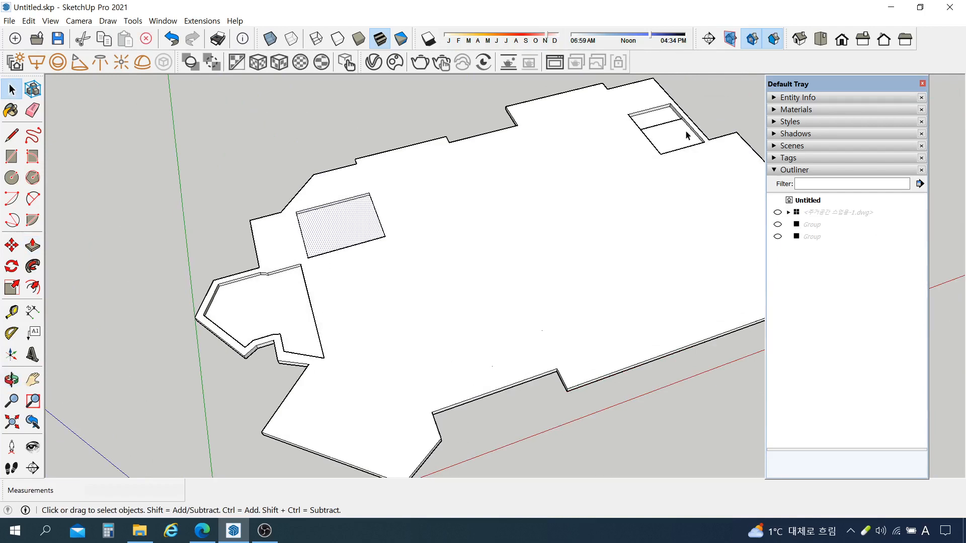
left_click(669, 125)
left_click(665, 120)
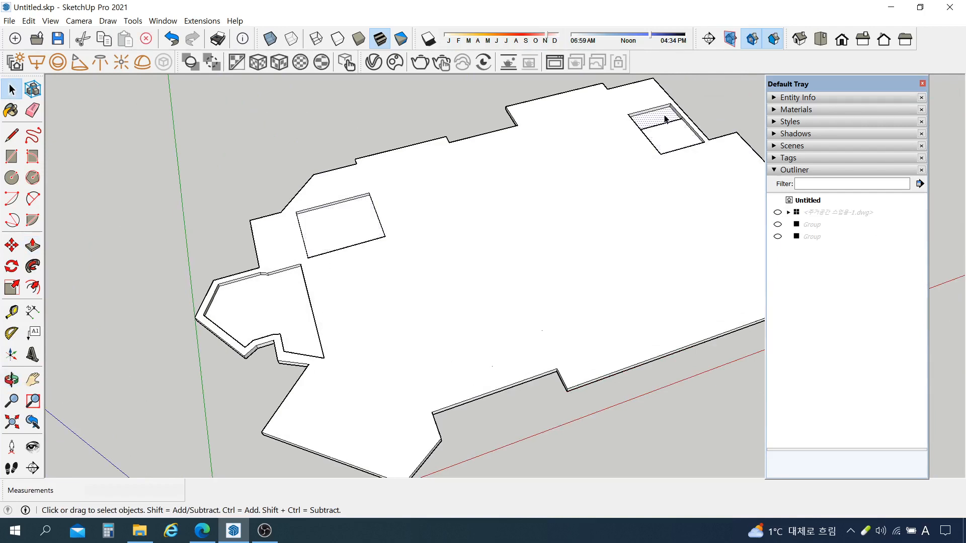
left_click(261, 324)
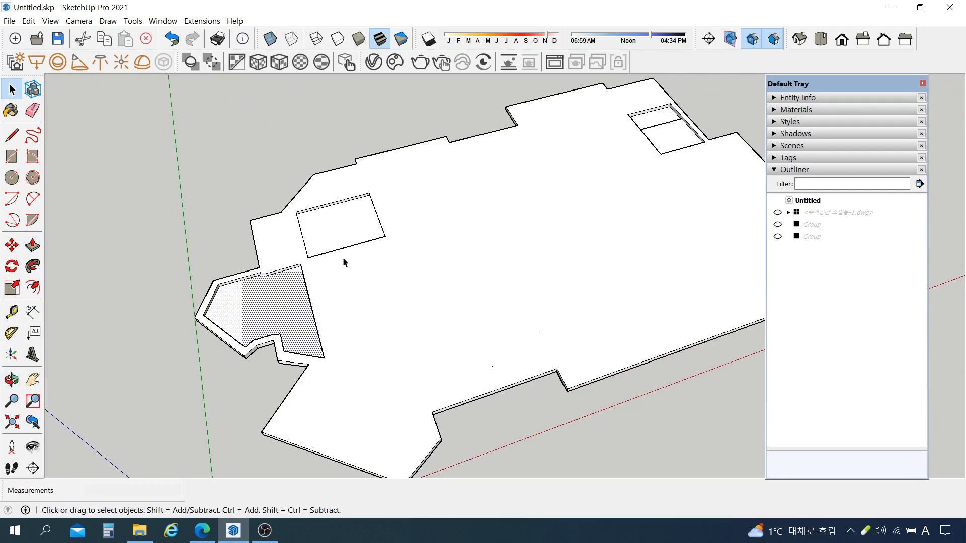
left_click(229, 211)
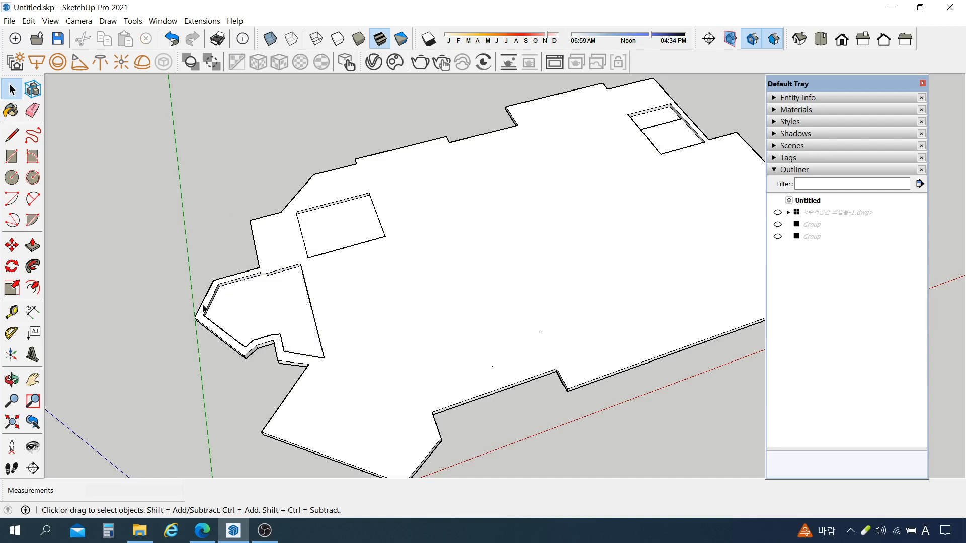
scroll(234, 316, "down", 3)
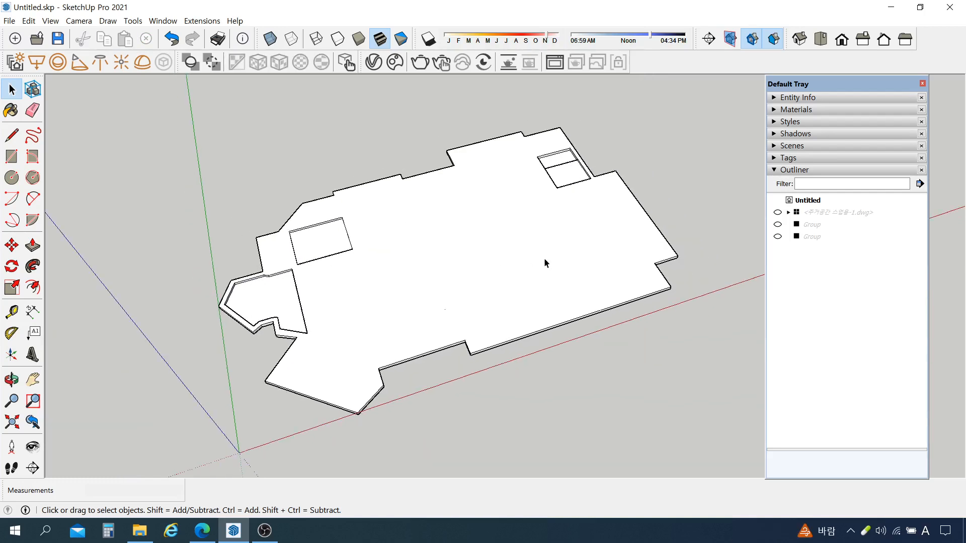
mouse_move(545, 263)
middle_mouse_down()
mouse_move(538, 271)
mouse_move(558, 252)
middle_mouse_up()
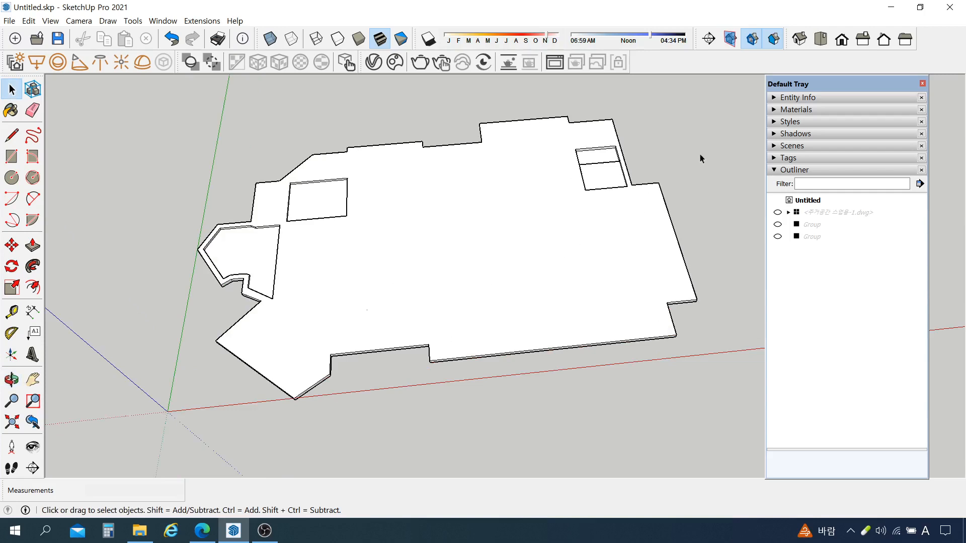
- Show the imported plan and draw lines along the wardrobe wall, hallway edge and bathroom wall of the kitchen and dining floor
left_click(777, 212)
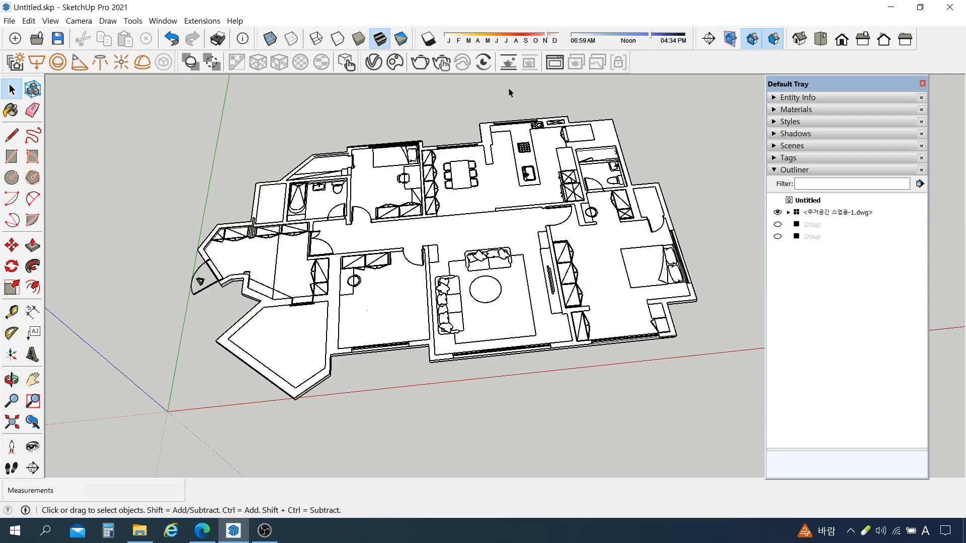
scroll(509, 93, "up", 1)
scroll(508, 191, "up", 1)
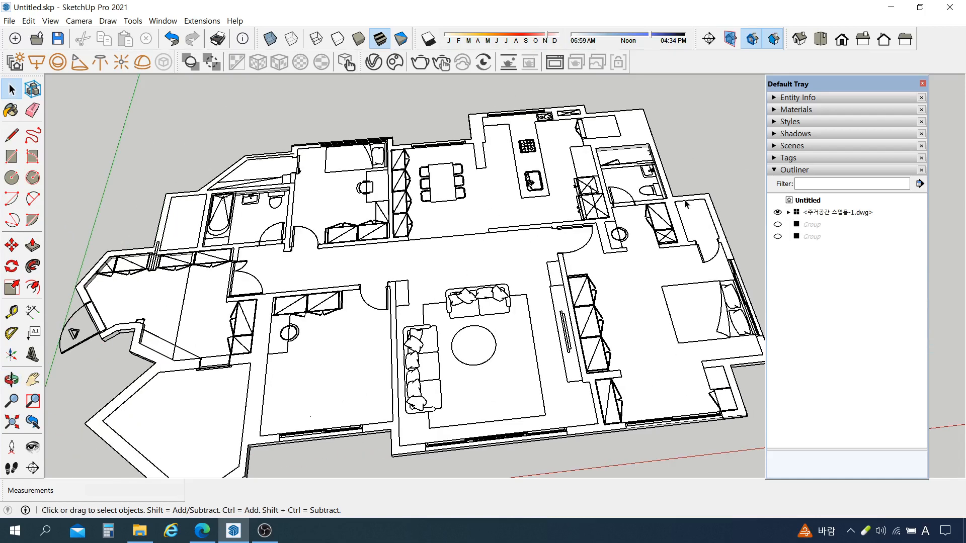
scroll(595, 172, "up", 2)
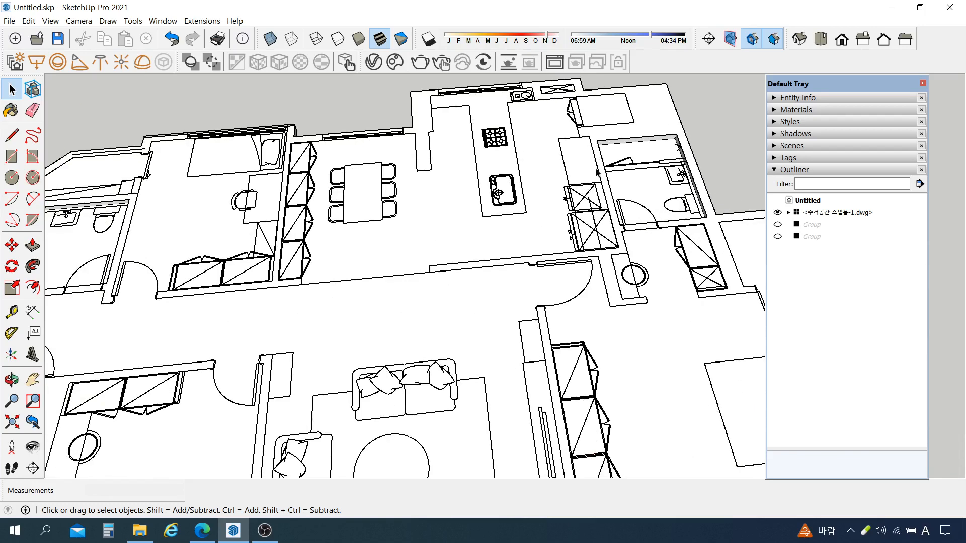
left_click(12, 135)
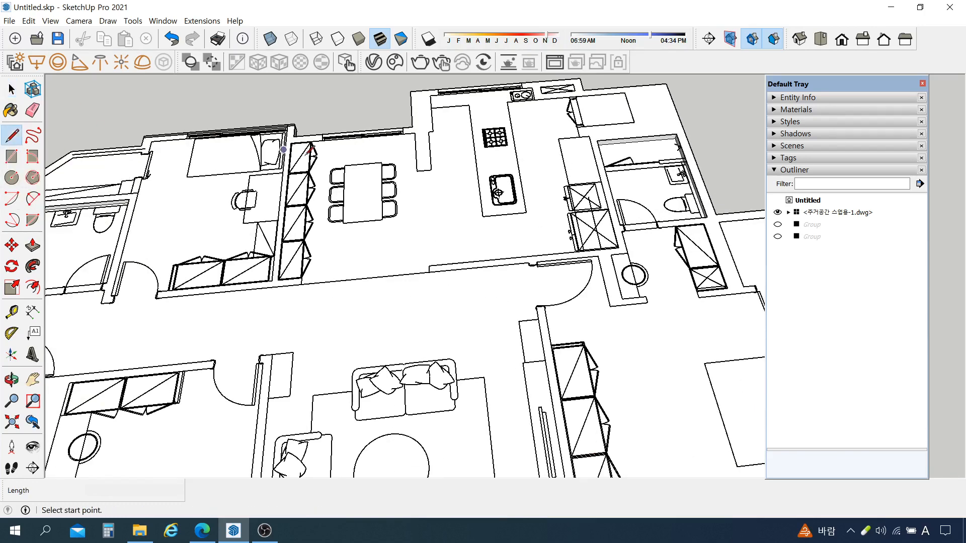
scroll(295, 140, "up", 5)
left_click(295, 140)
scroll(295, 140, "down", 5)
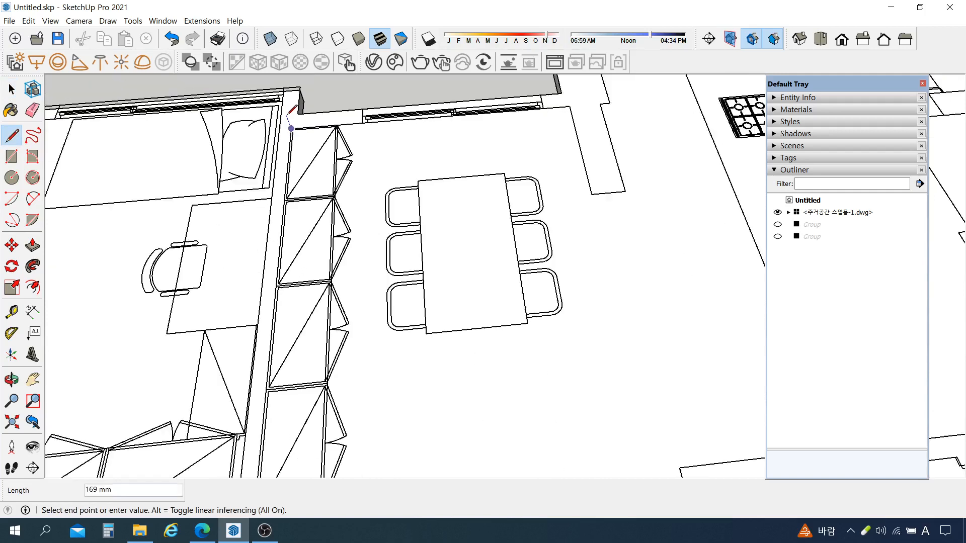
left_click(270, 321)
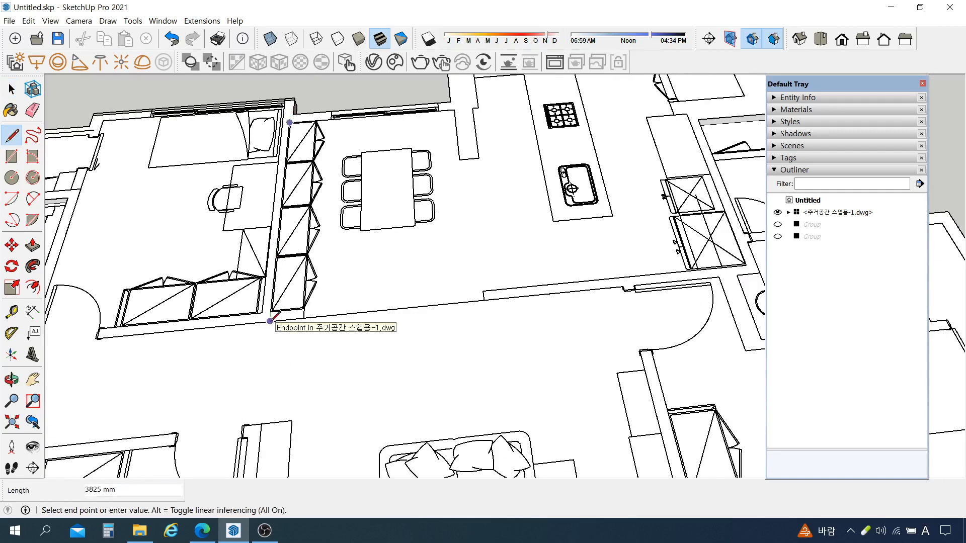
left_click(760, 273)
left_click(697, 120)
scroll(695, 129, "down", 1)
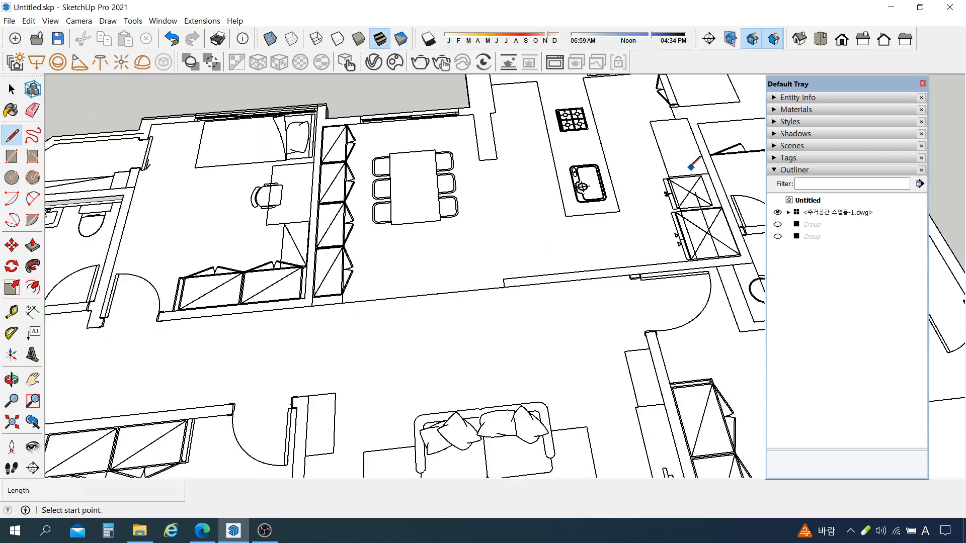
- Continue the kitchen and dining floor outline from the tall cabinet run, past the hob and along the window walls to the wardrobe corner
scroll(667, 88, "up", 4)
left_click(675, 148)
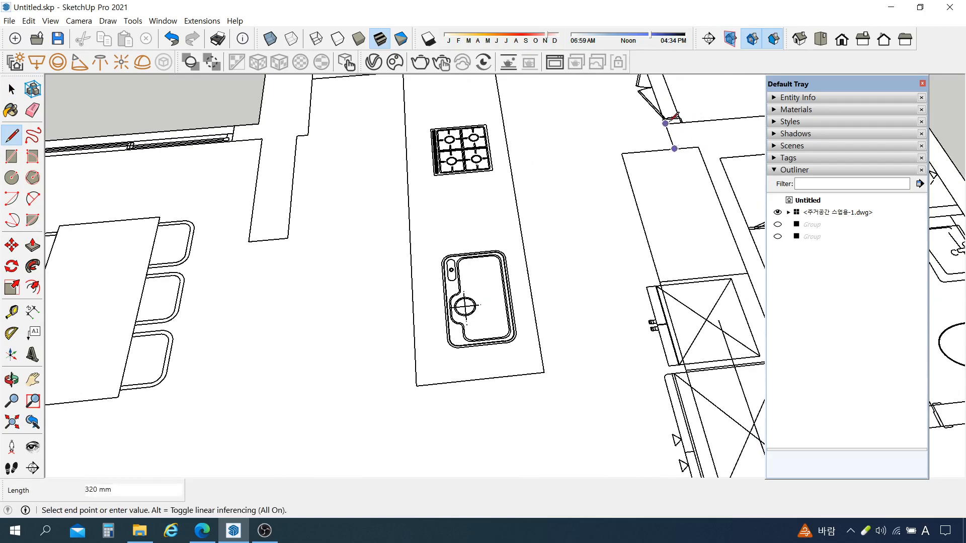
scroll(673, 126, "down", 3)
scroll(664, 103, "up", 3)
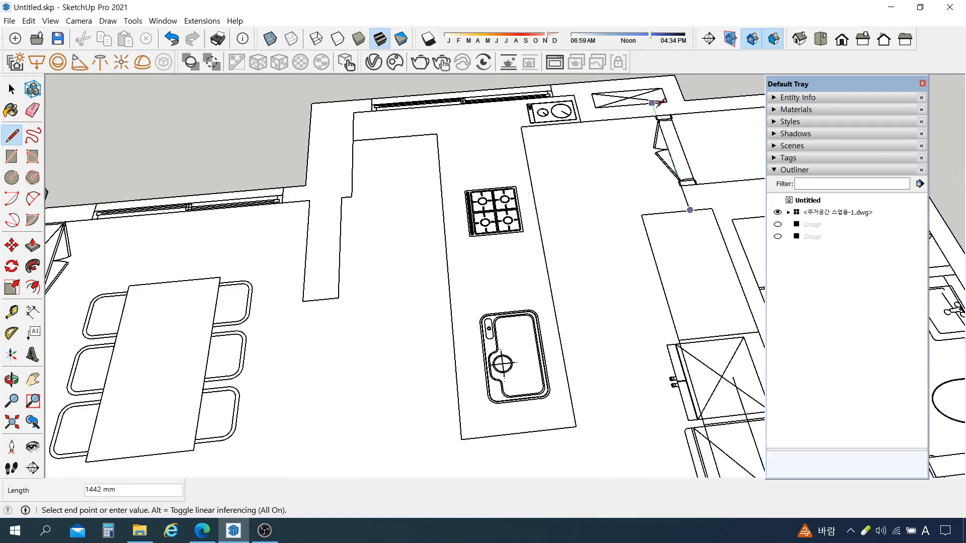
left_click(656, 116)
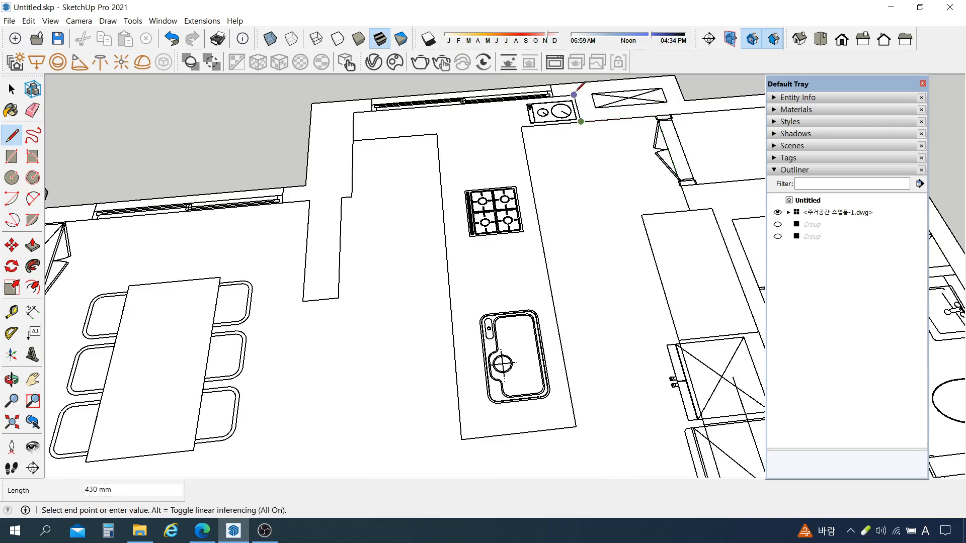
left_click(353, 112)
left_click(352, 197)
scroll(475, 179, "down", 2)
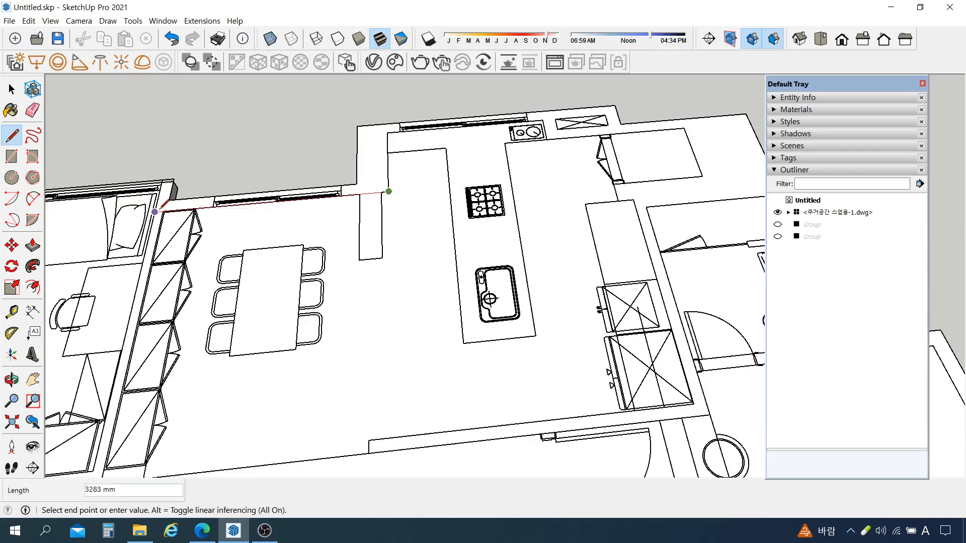
left_click(163, 211)
- Select the kitchen and dining floor face and hide the imported plan to check whether the outline is closed
key("space")
left_click(402, 303)
scroll(405, 241, "down", 2)
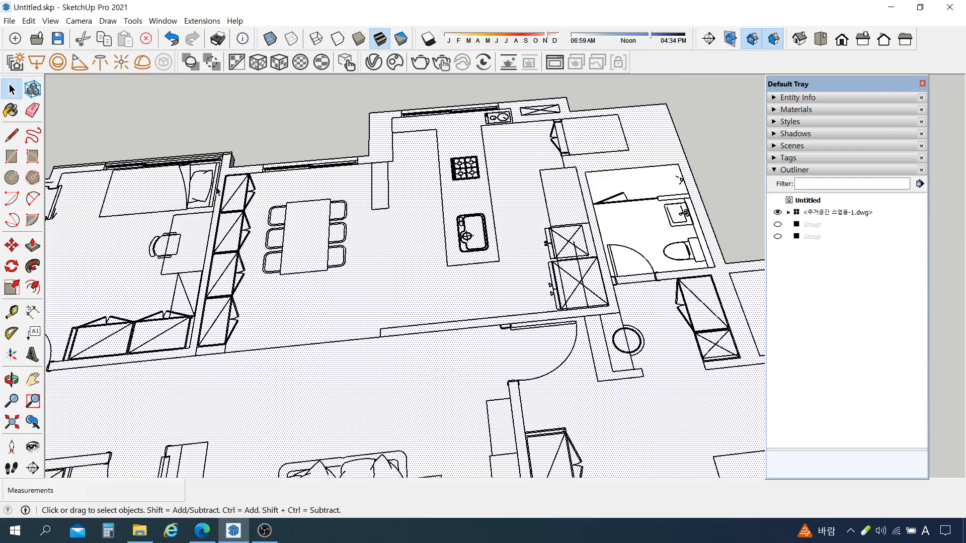
left_click(778, 213)
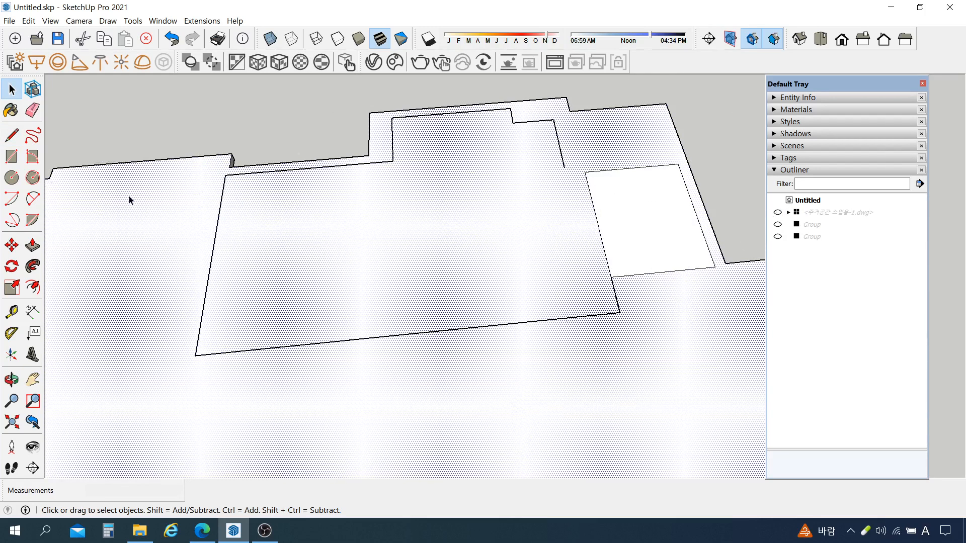
- Draw a line from the outline's open end to the bathroom floor's corner, and select the kitchen and bathroom faces to check them
left_click(11, 135)
left_click(564, 168)
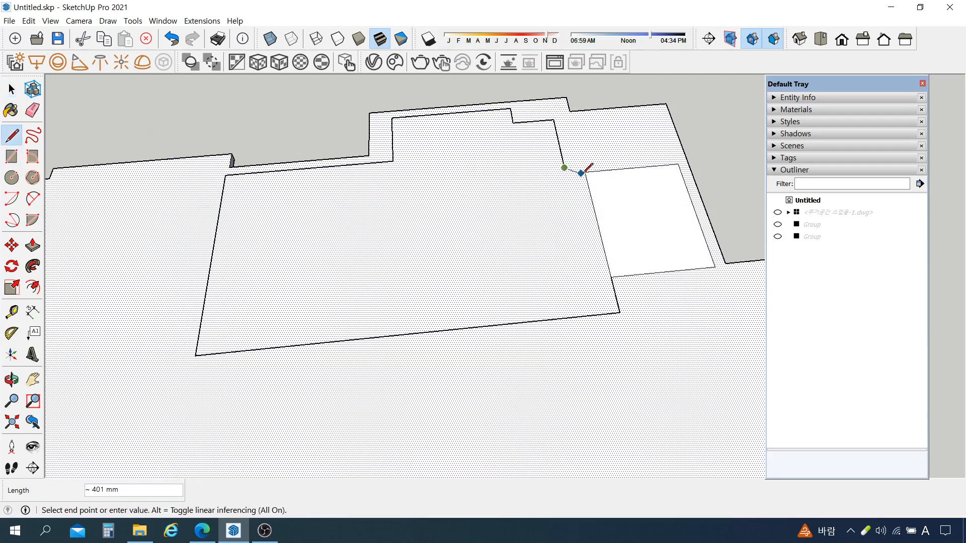
left_click(585, 172)
key("space")
left_click(526, 245)
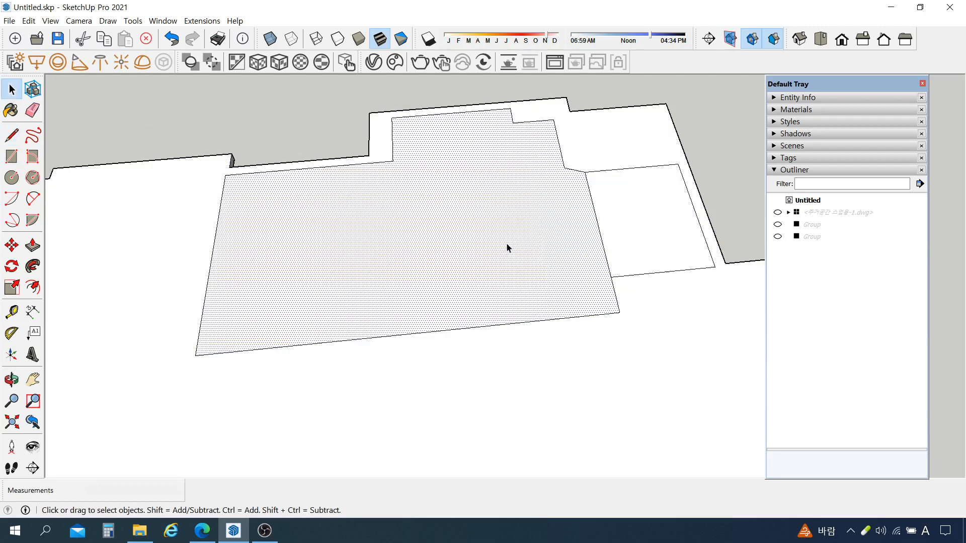
left_click(644, 229)
- Show the imported plan again and select the kitchen and dining floor face to compare it with the drawing
left_click(777, 213)
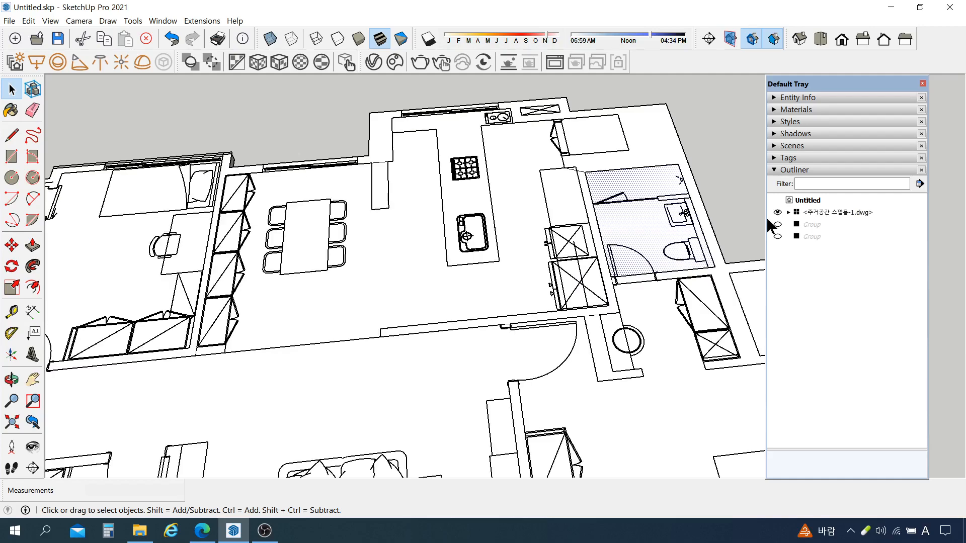
scroll(438, 226, "down", 4)
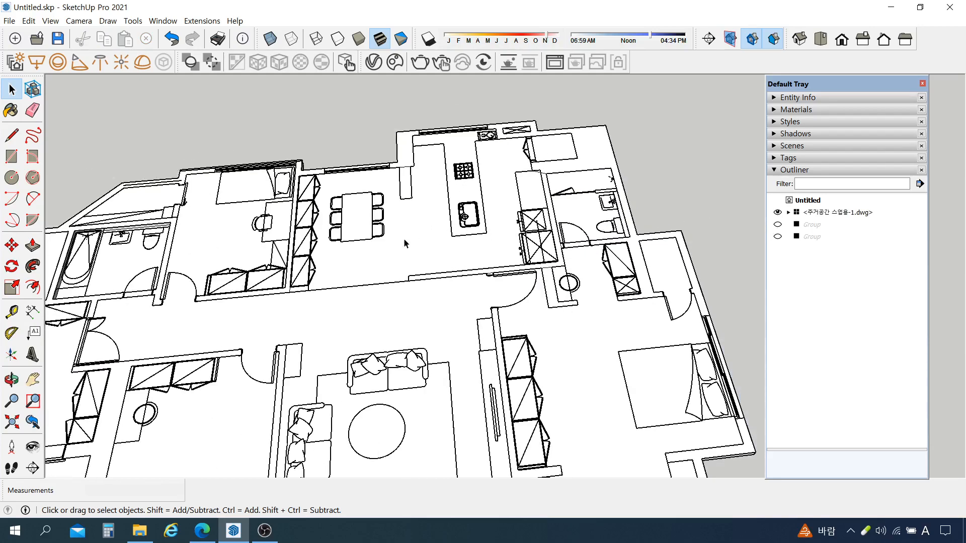
left_click(413, 245)
scroll(494, 213, "up", 3)
middle_click_drag(495, 215, 558, 245)
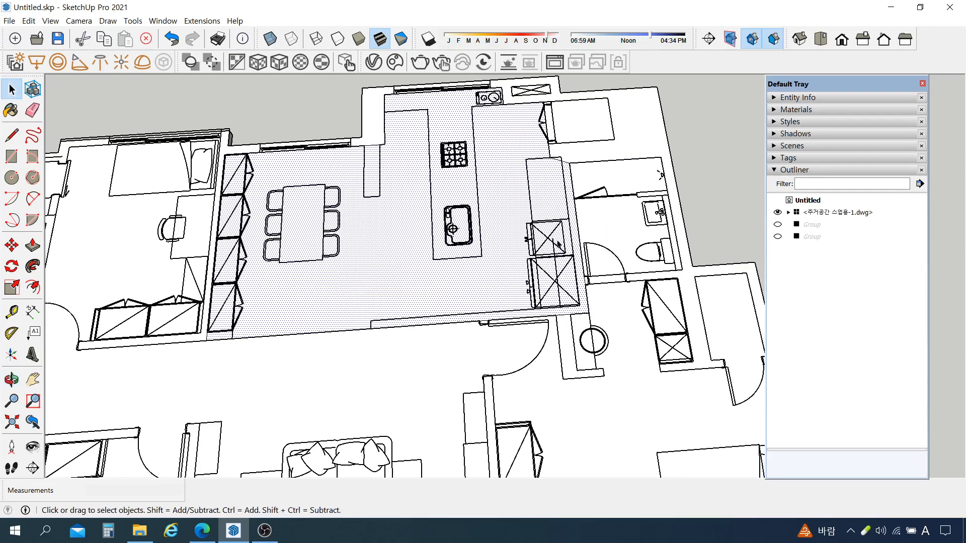
scroll(372, 153, "up", 2)
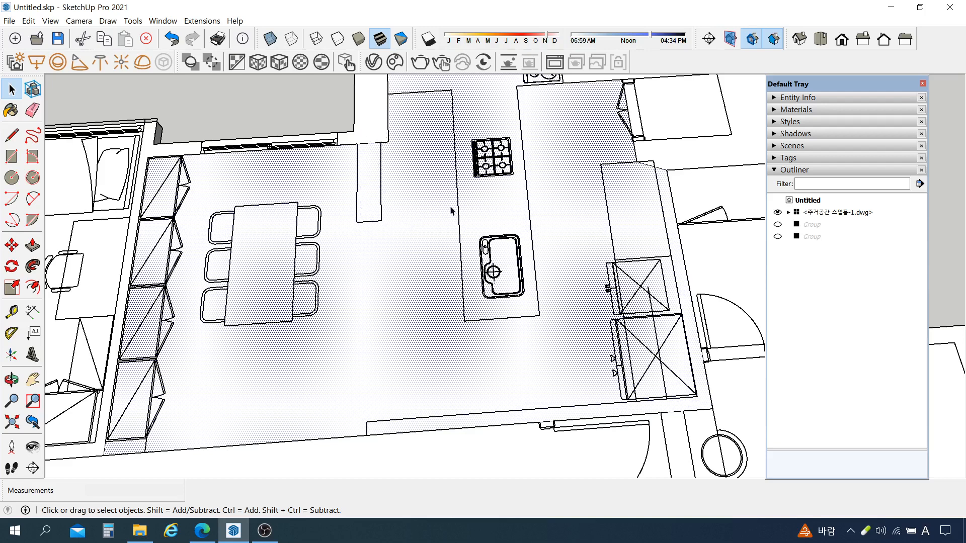
- Draw a 220 mm line along the back end of the tall cabinet run and delete the diagonal kitchen outline piece beside it
scroll(451, 211, "down", 3)
scroll(628, 163, "up", 6)
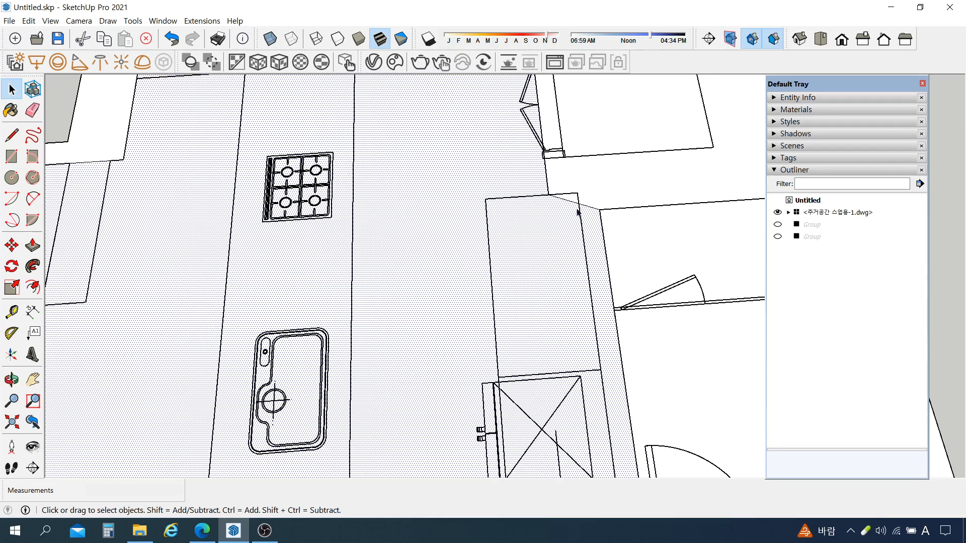
left_click(11, 135)
left_click(548, 195)
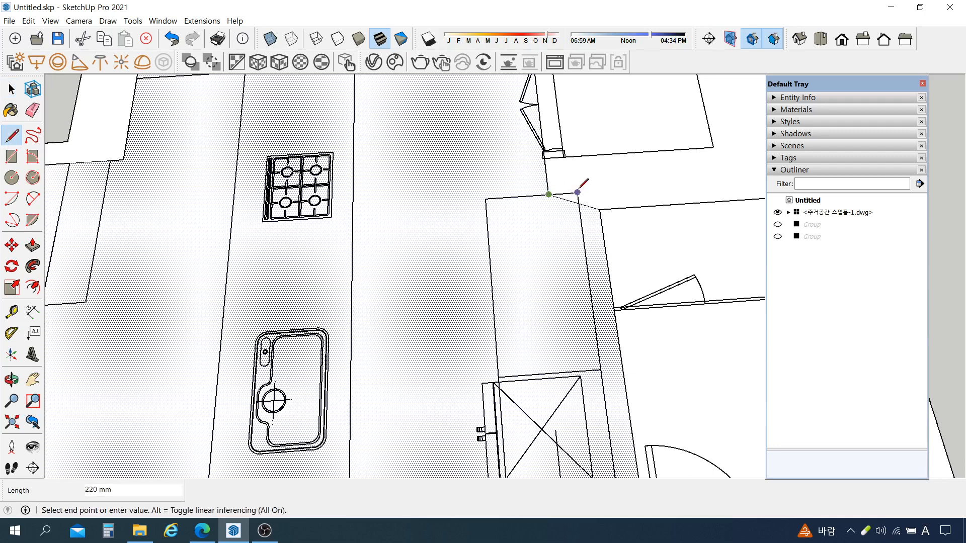
left_click(577, 193)
key("Escape")
scroll(569, 199, "up", 3)
key("space")
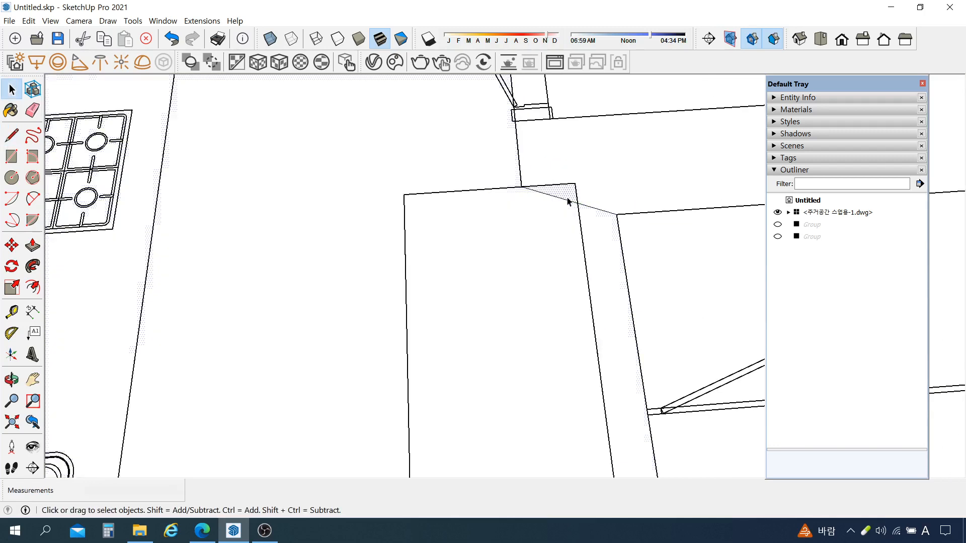
key("Delete")
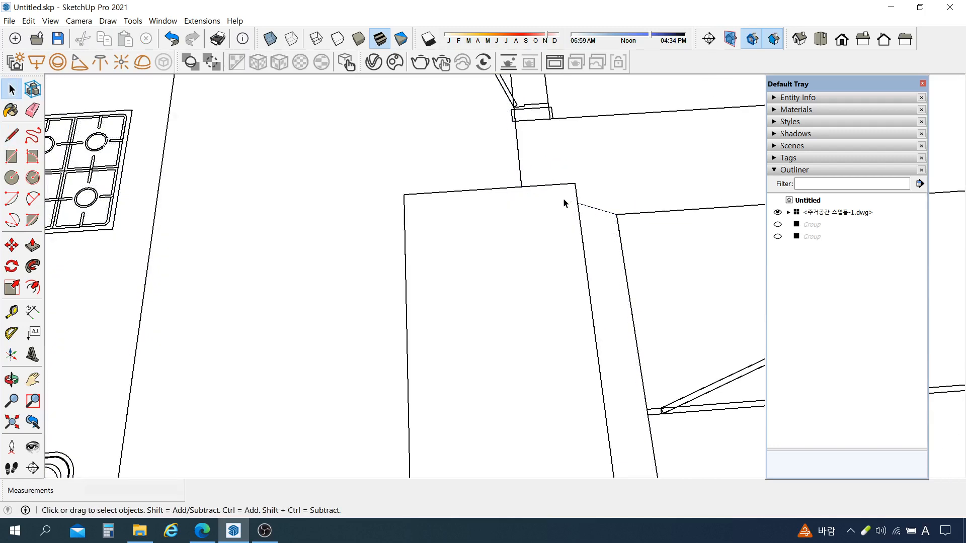
- Select the kitchen, main, bathroom and entrance floor faces one at a time to check that each is separate, and clear the selection
left_click(468, 143)
scroll(591, 233, "down", 8)
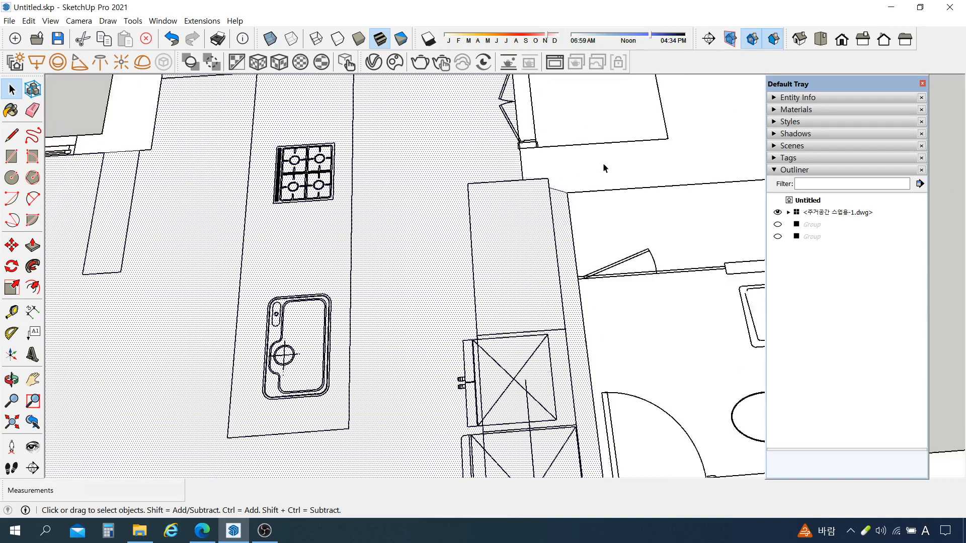
scroll(503, 200, "down", 2)
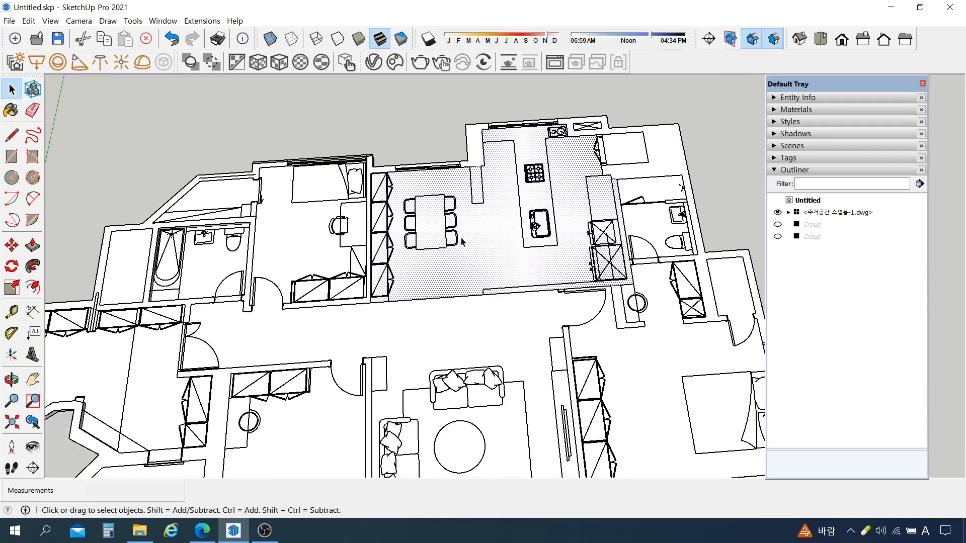
scroll(500, 166, "down", 2)
left_click(448, 267)
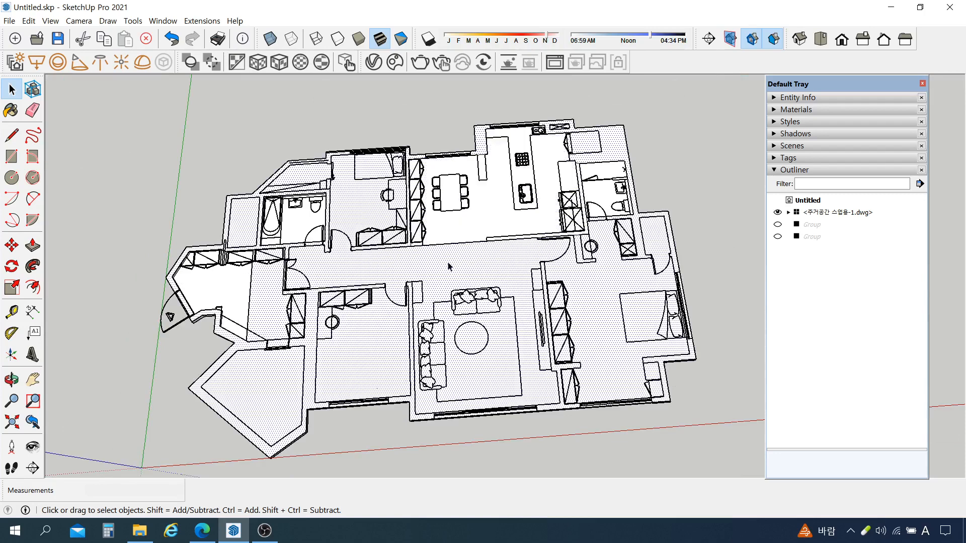
left_click(305, 231)
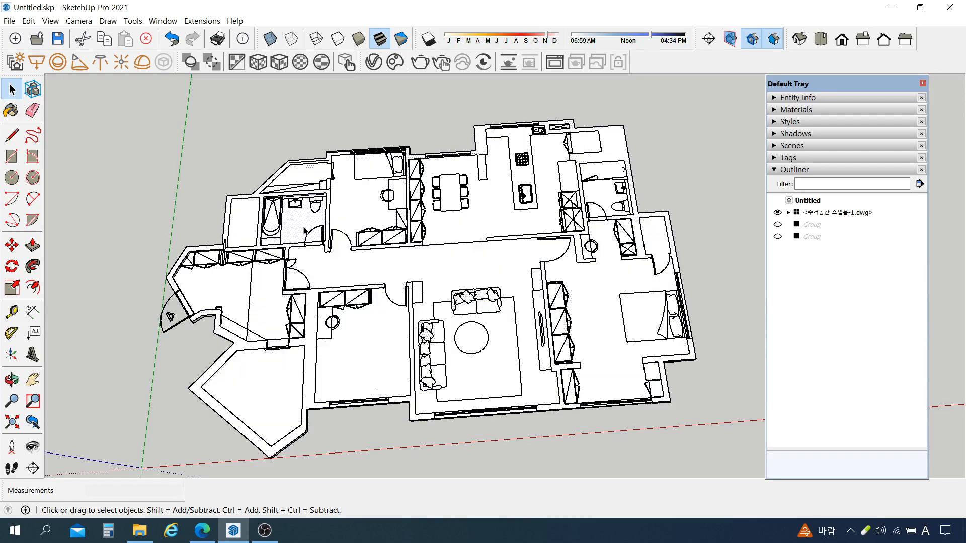
left_click(229, 277)
left_click(173, 187)
scroll(611, 124, "down", 2)
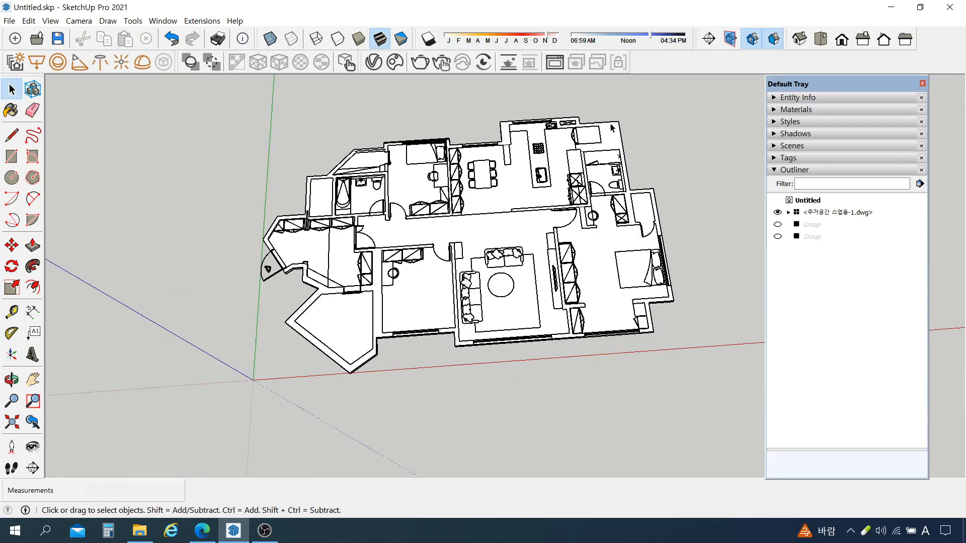
- Hide the imported plan and swap the object outliner for the material library
left_click(778, 211)
scroll(653, 238, "up", 2)
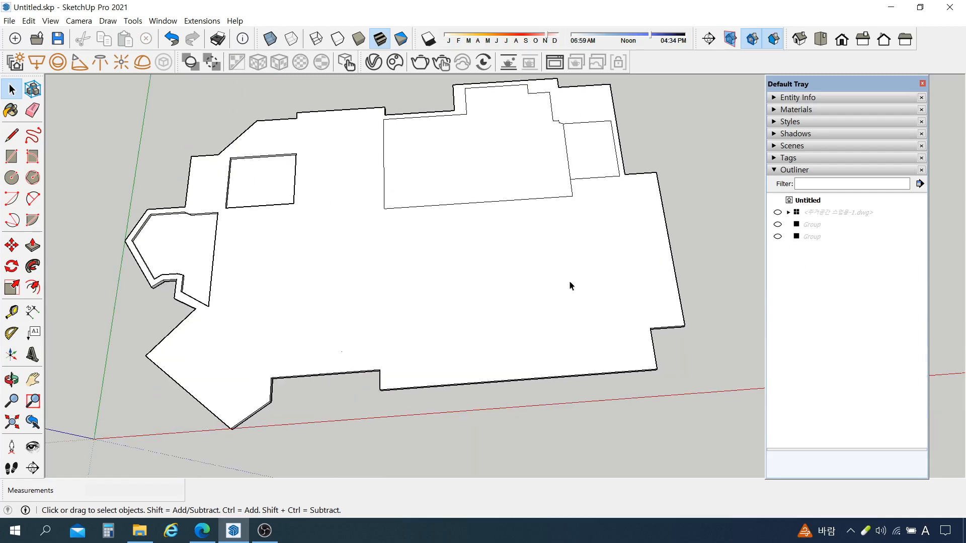
left_click(780, 171)
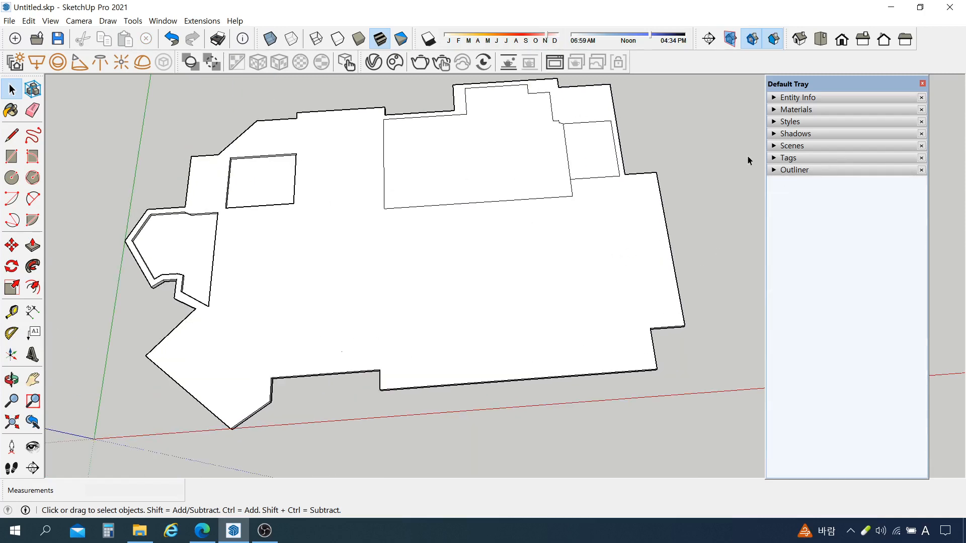
left_click(775, 111)
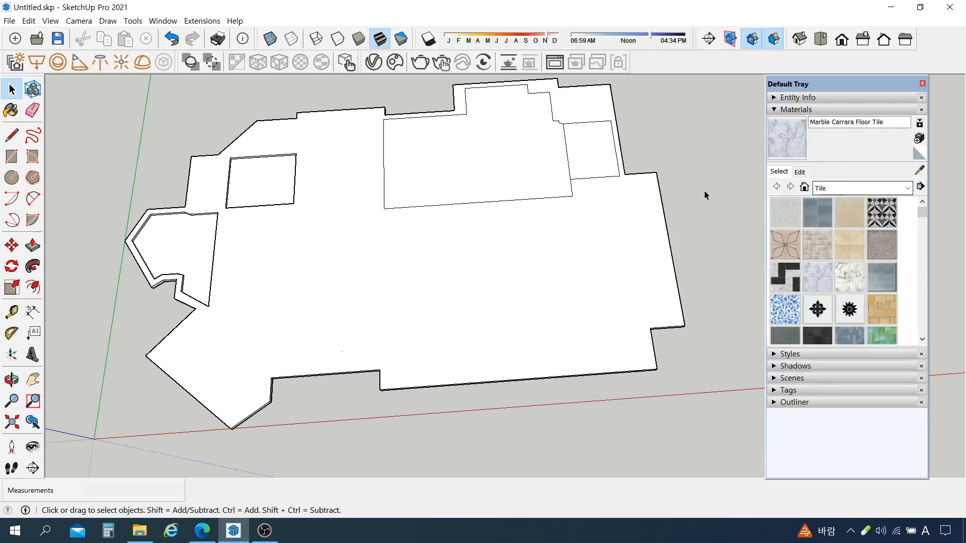
- Paint the kitchen and dining floor face with Tile Travertine 2 inch from the Tile collection
left_click(843, 187)
left_click(855, 311)
left_click(837, 188)
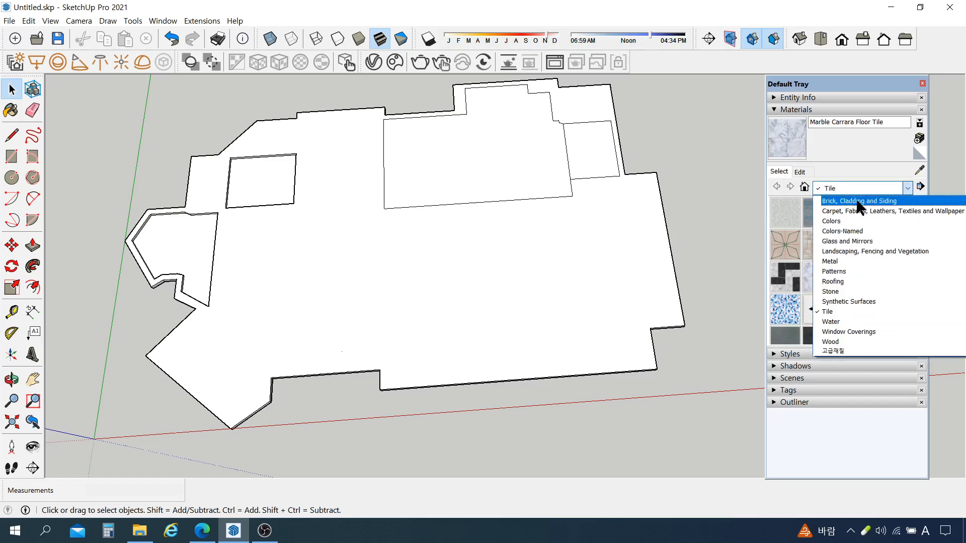
left_click(858, 193)
scroll(856, 289, "down", 2)
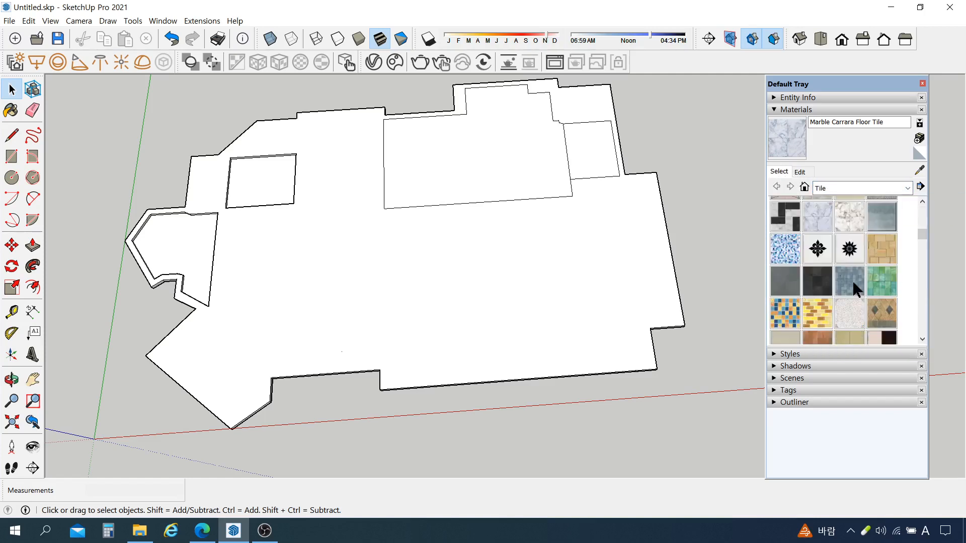
scroll(855, 286, "down", 4)
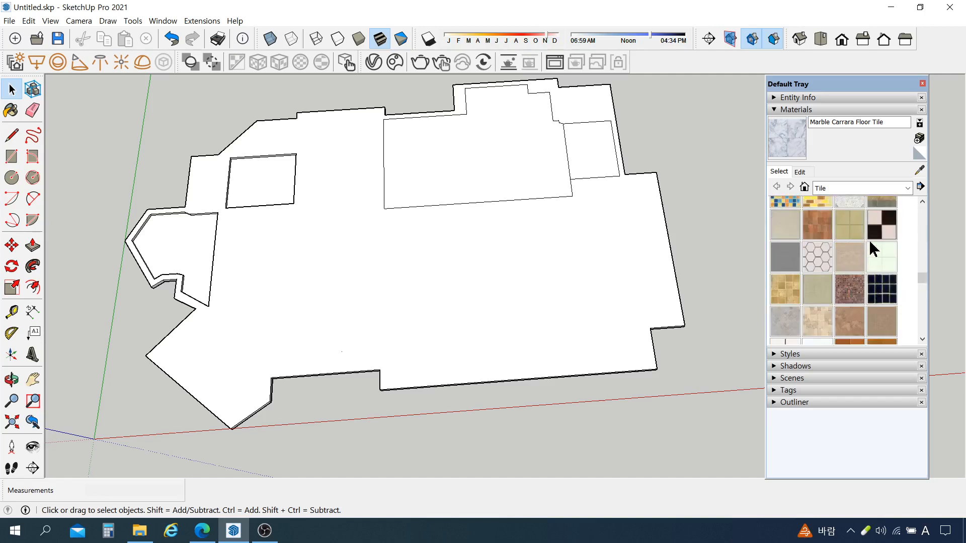
scroll(853, 259, "down", 3)
scroll(802, 257, "up", 1)
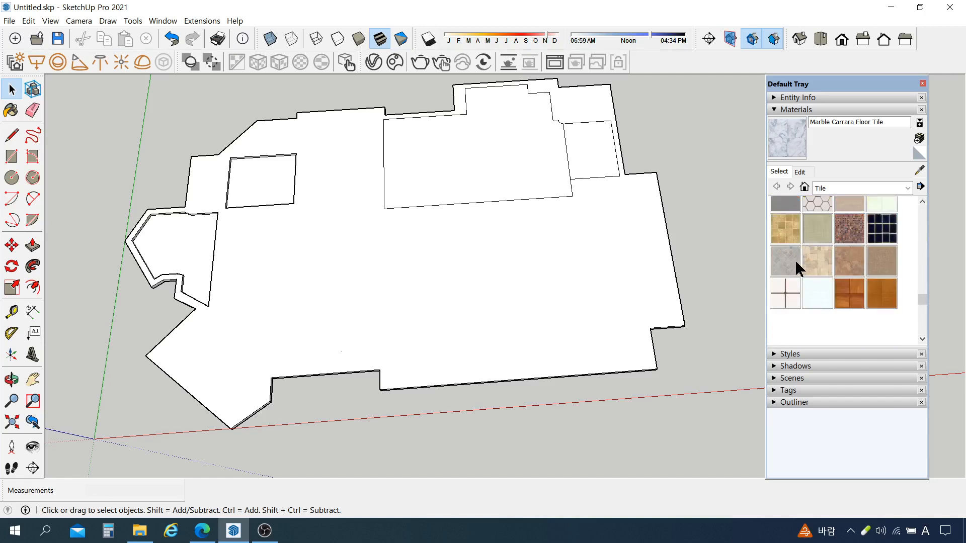
left_click(796, 266)
left_click(491, 133)
scroll(523, 161, "up", 2)
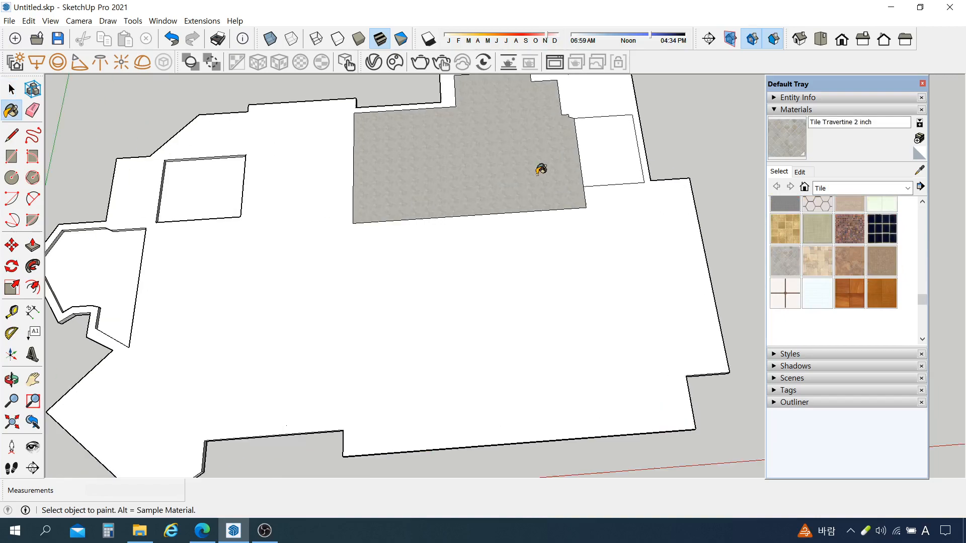
- Set the Tile Travertine 2 inch texture size to 1000 by 1000 mm and examine the pattern on the kitchen floor
scroll(541, 170, "up", 5)
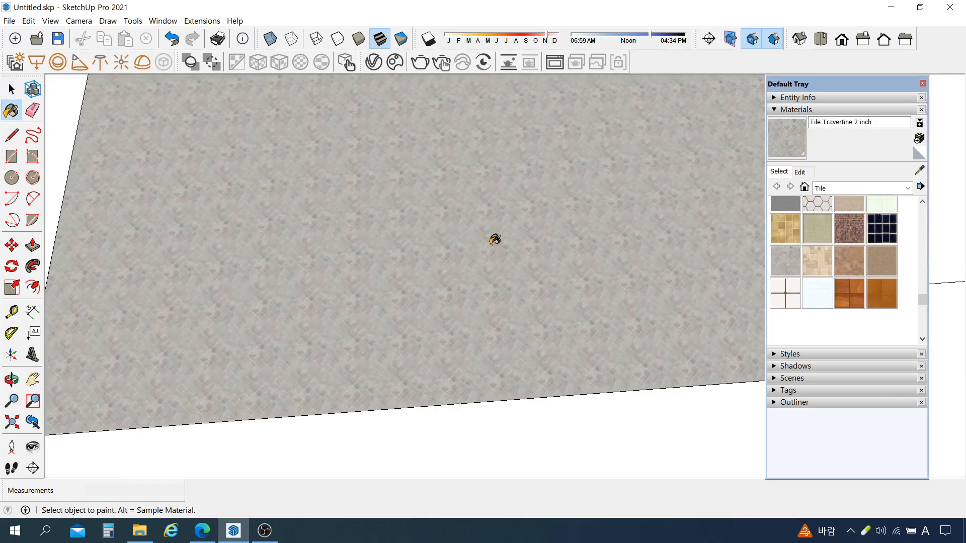
scroll(498, 236, "up", 4)
scroll(503, 250, "down", 4)
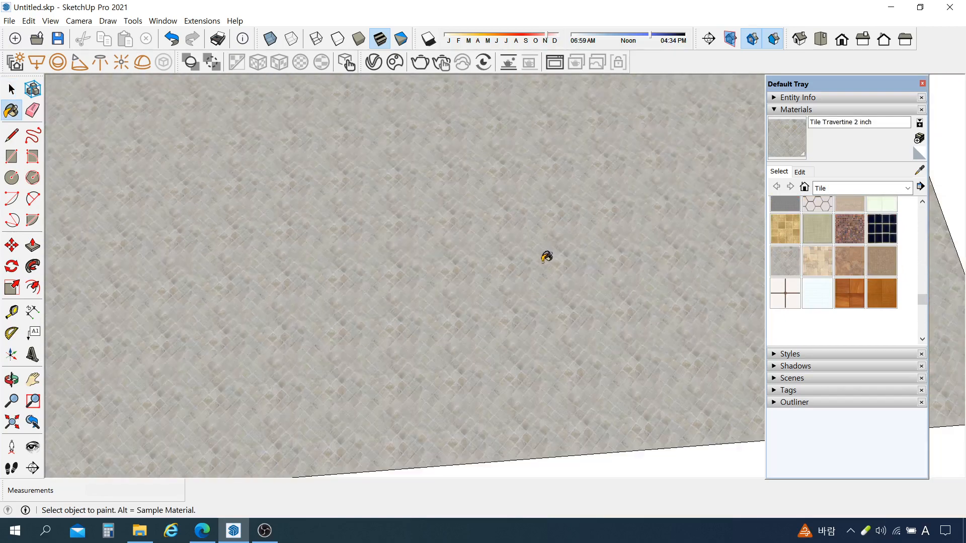
scroll(547, 257, "down", 6)
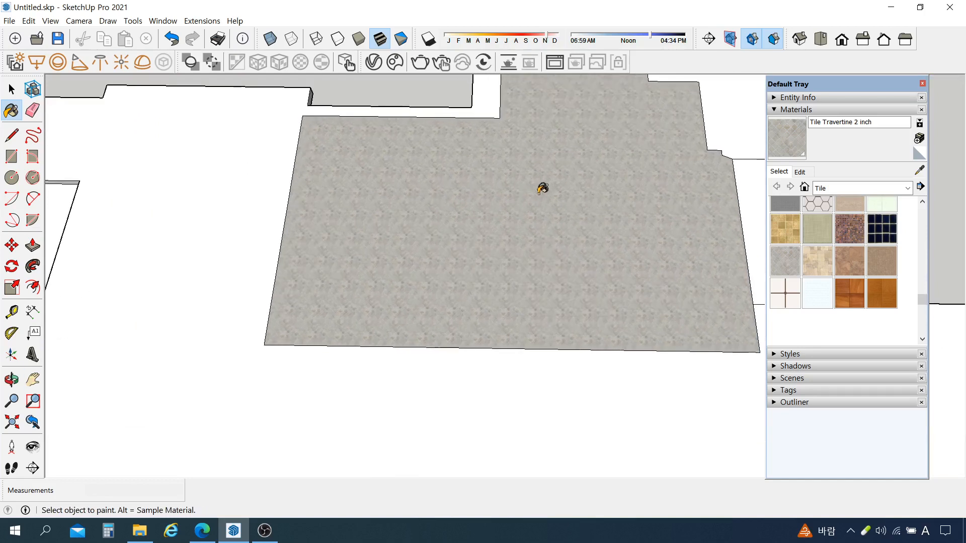
left_click(800, 172)
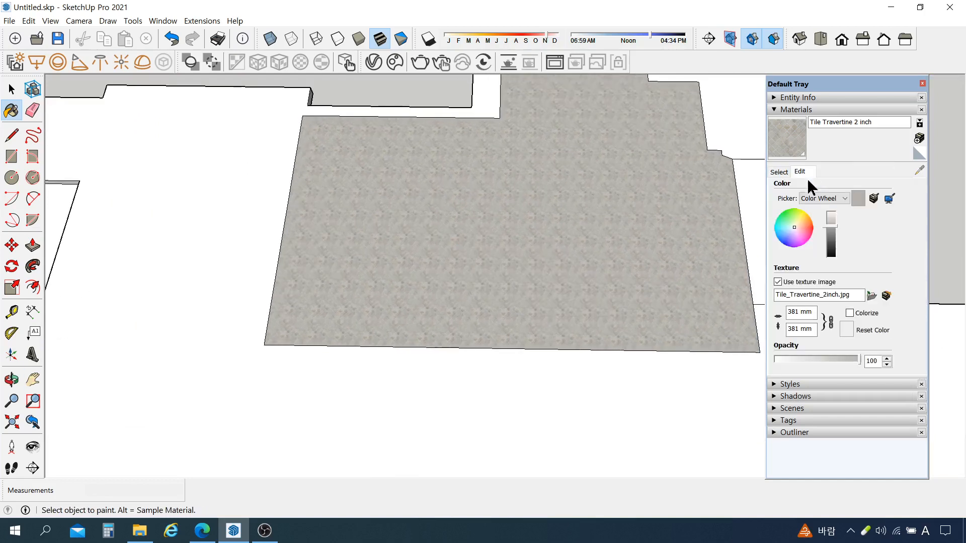
double_click(794, 313)
type("1000")
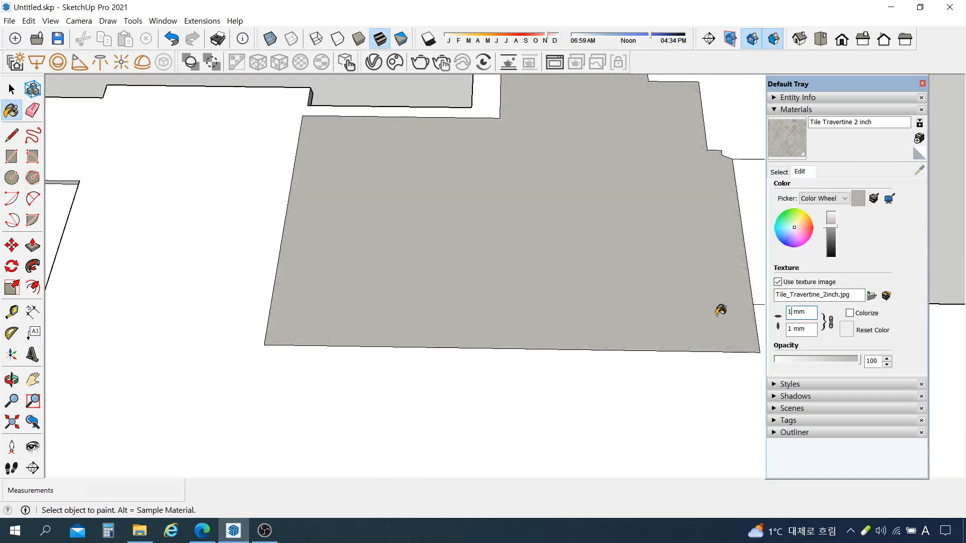
key("Return")
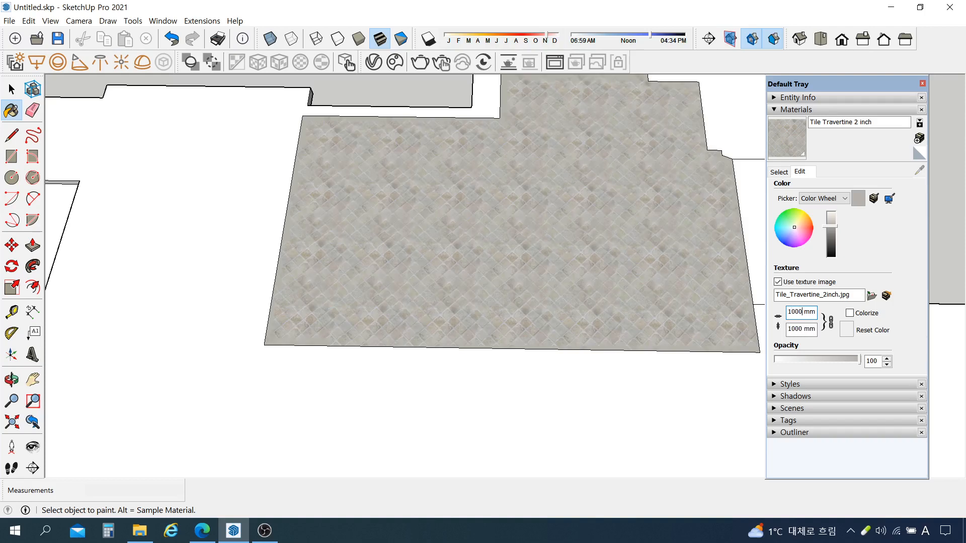
middle_click_drag(594, 234, 594, 301)
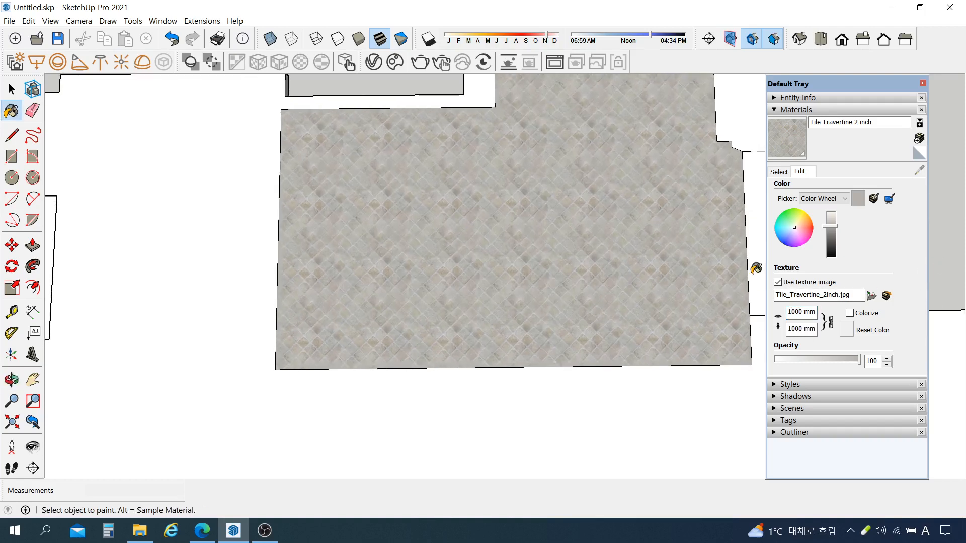
- Try the floor tile texture at 5000 mm and at 3000 mm, keeping the proportions linked
double_click(802, 312)
type("5000")
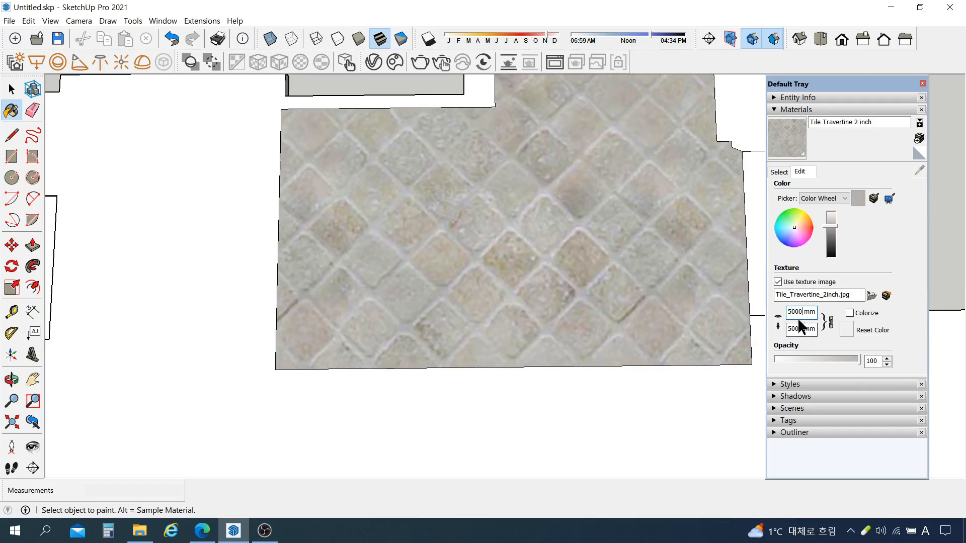
type("3")
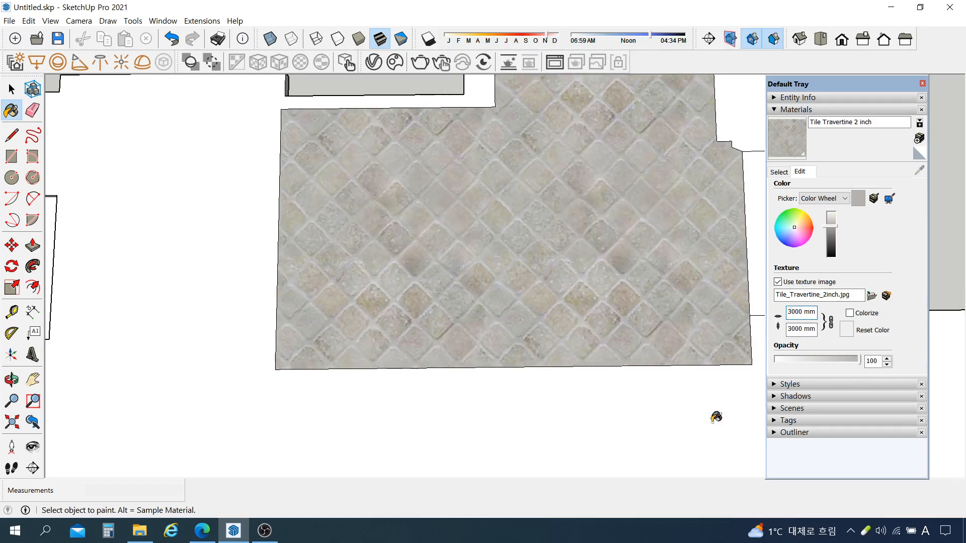
- Set the floor tile texture size to 2000 by 2000 mm
middle_click_drag(505, 352, 597, 323)
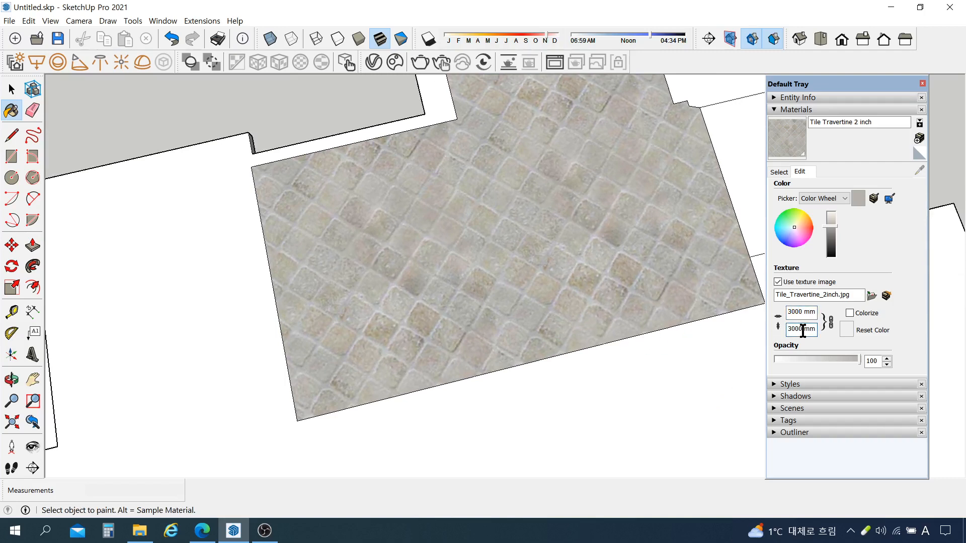
double_click(805, 311)
type("2000")
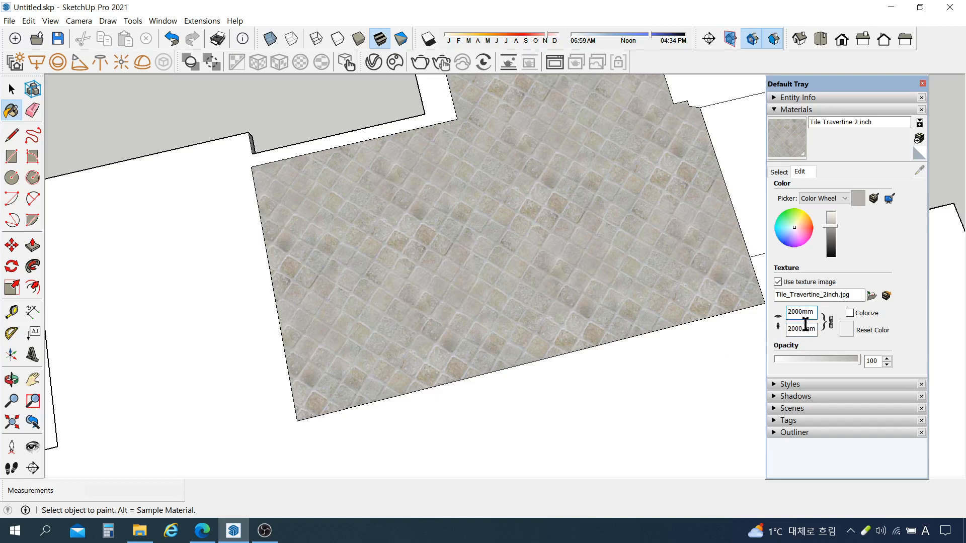
- Try a 1000 mm texture height with the proportions unlinked, and restore the linked 2000 mm height
left_click(831, 324)
double_click(802, 329)
type("1")
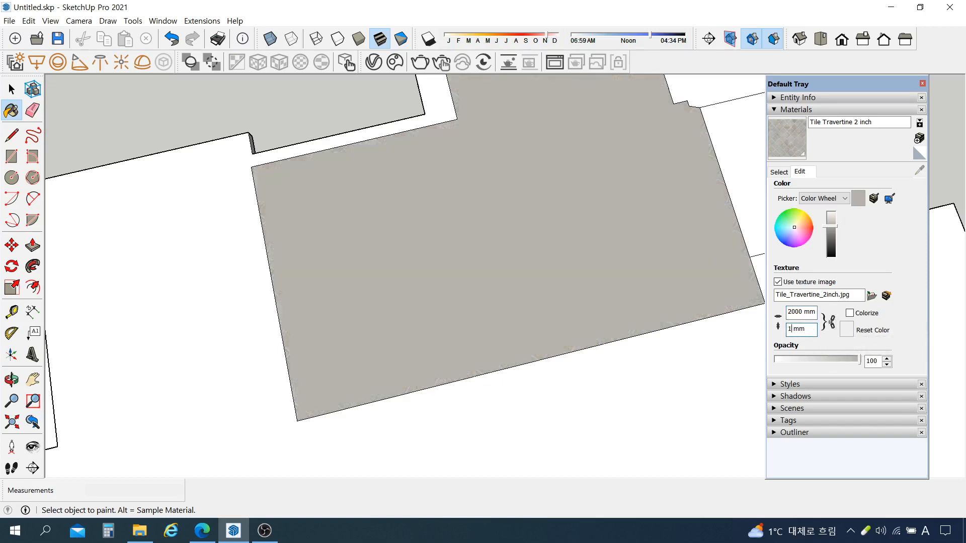
type("000")
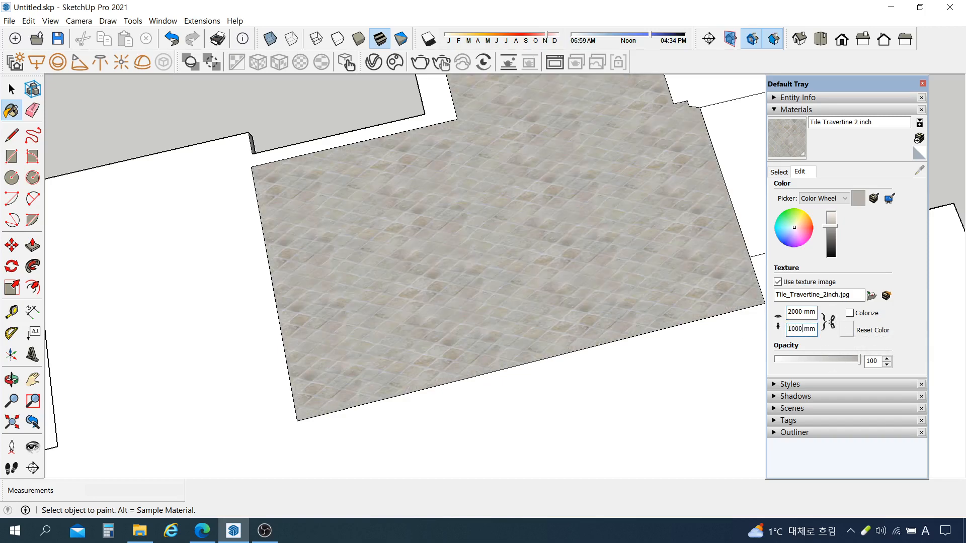
left_click_drag(803, 333, 710, 331)
type("2000")
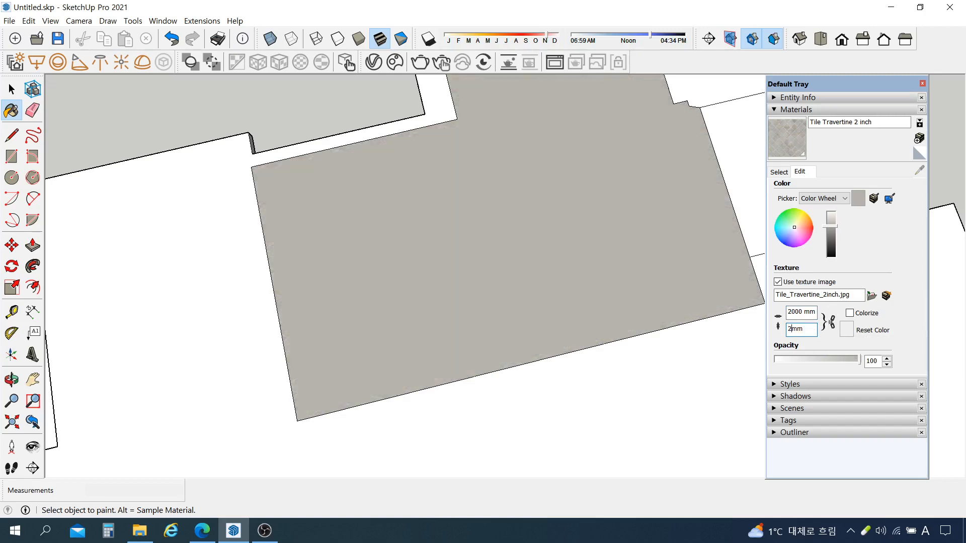
left_click(832, 323)
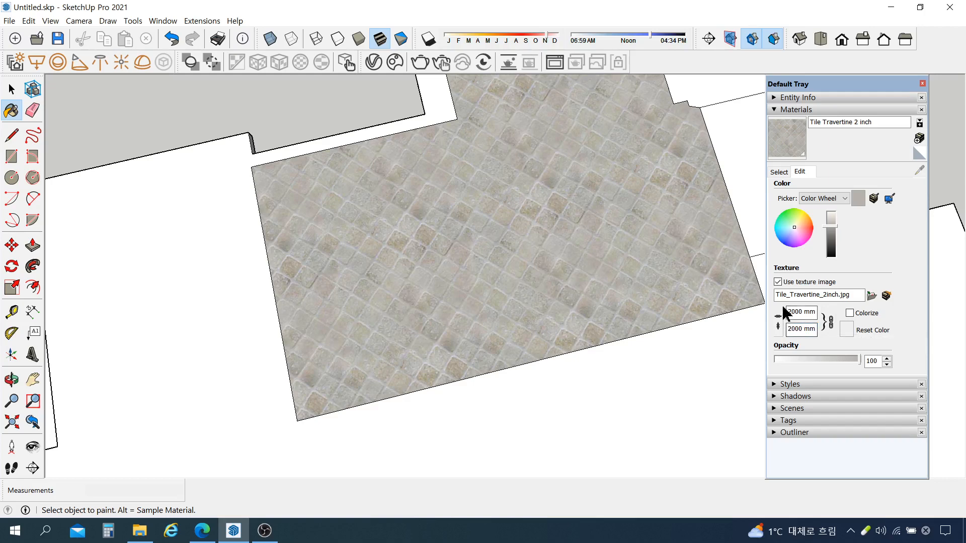
- Paint the main apartment floor with the Wood Floor material from the Wood collection
scroll(558, 166, "down", 5)
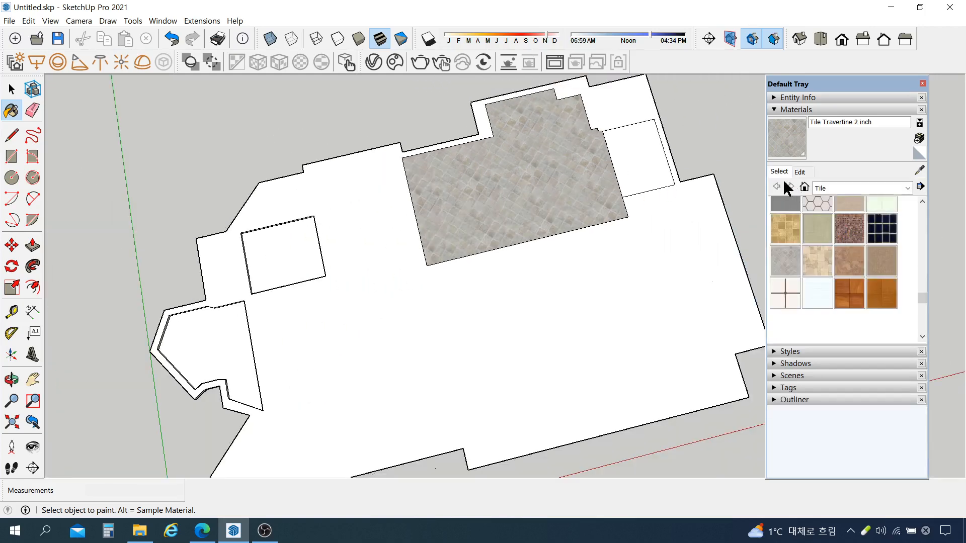
scroll(863, 305, "down", 5)
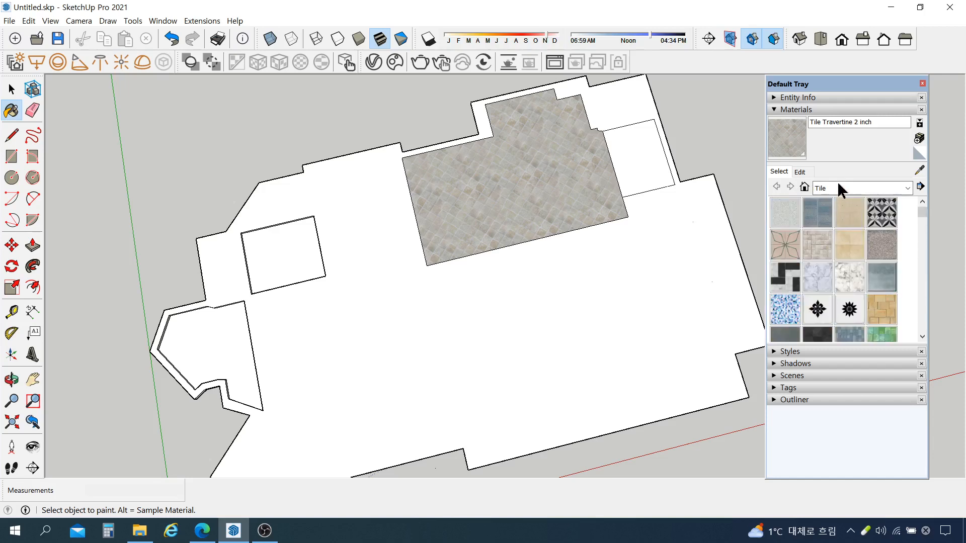
left_click(875, 188)
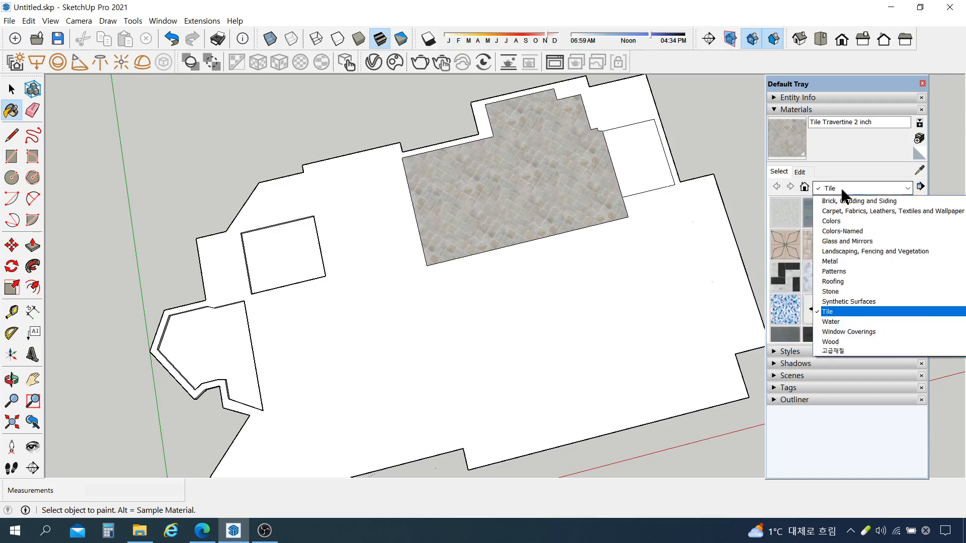
left_click(856, 342)
left_click(883, 218)
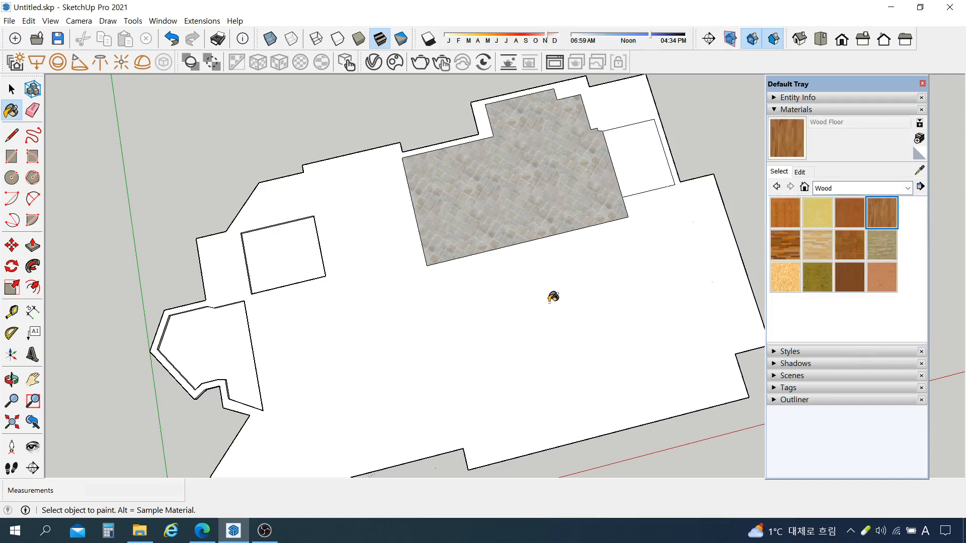
left_click(553, 297)
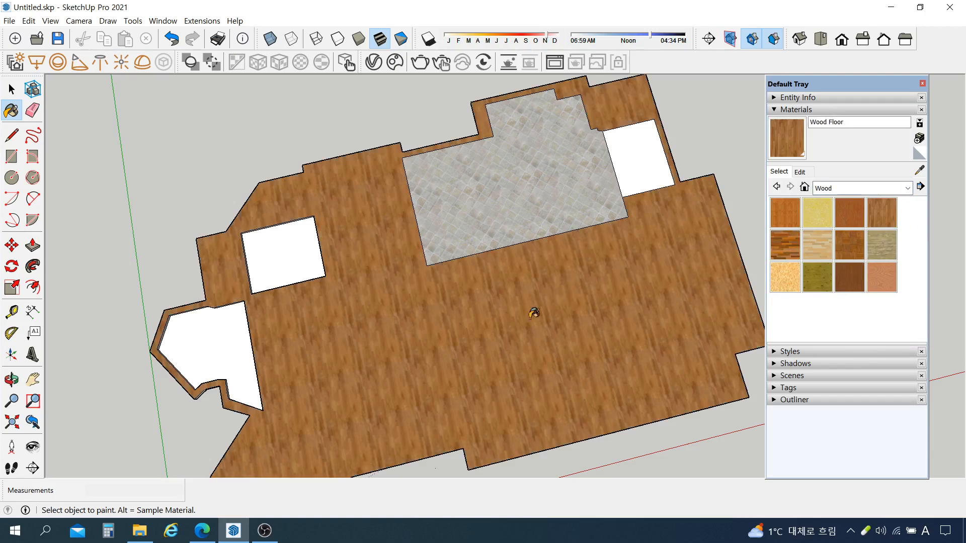
- Try the Wood Floor texture at 3000 by 3000 mm and examine the planks across the floor
scroll(498, 290, "up", 3)
scroll(484, 276, "up", 4)
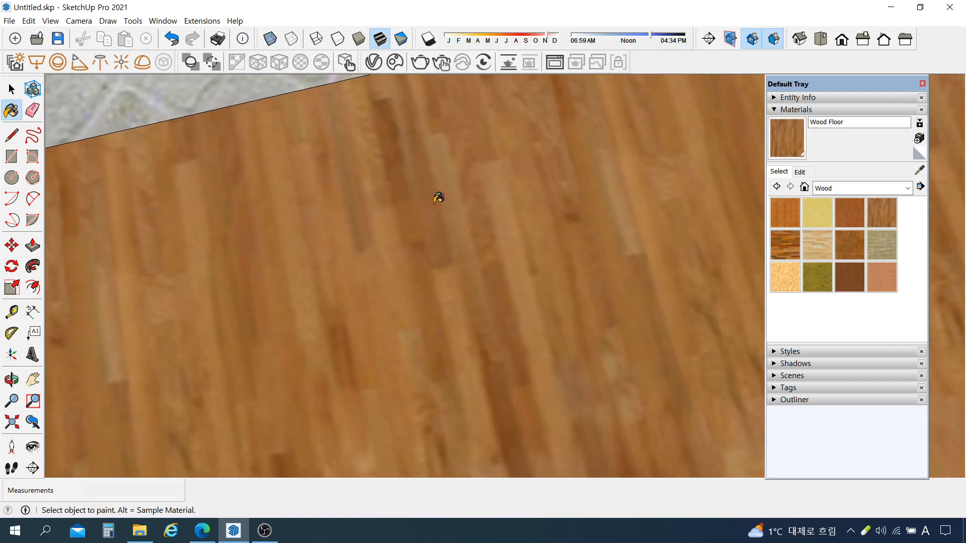
left_click(804, 173)
double_click(800, 312)
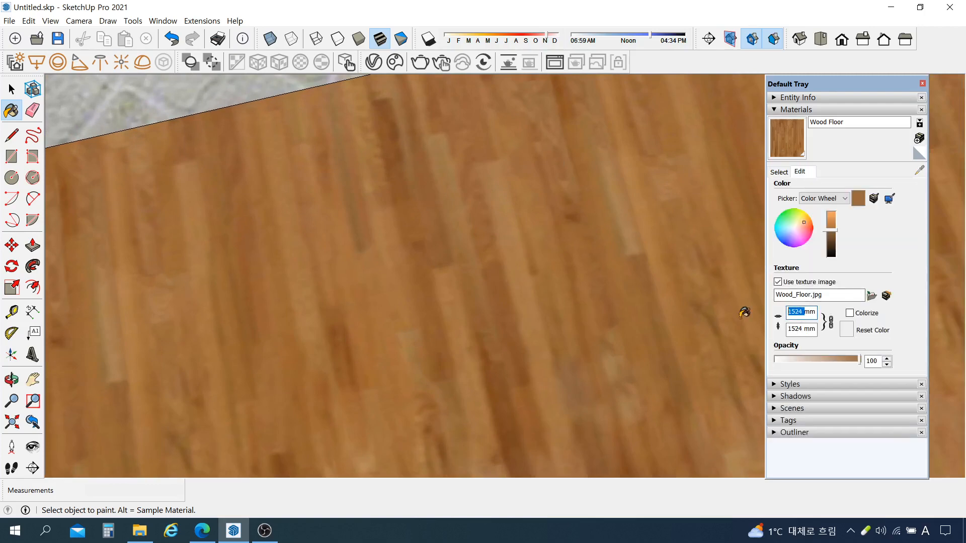
type("3000")
key("Return")
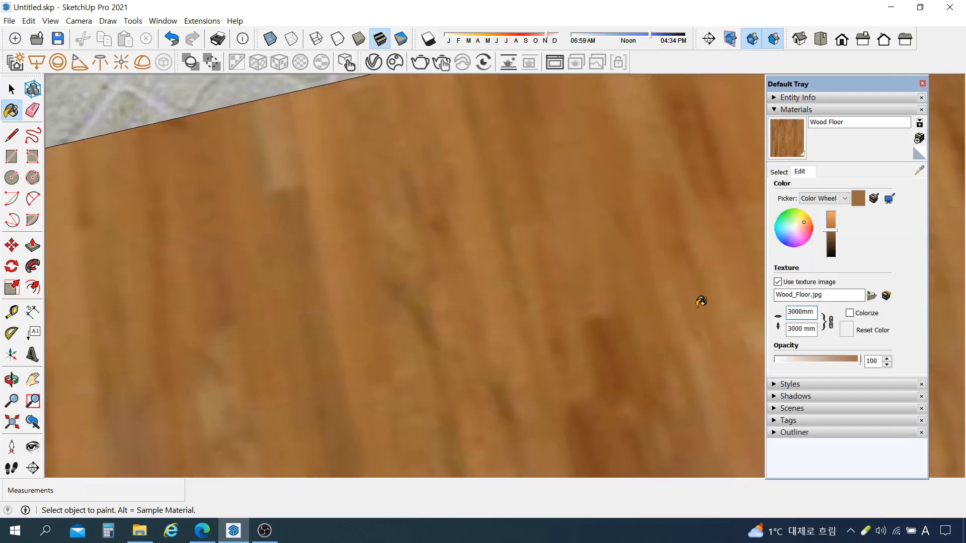
scroll(701, 300, "down", 6)
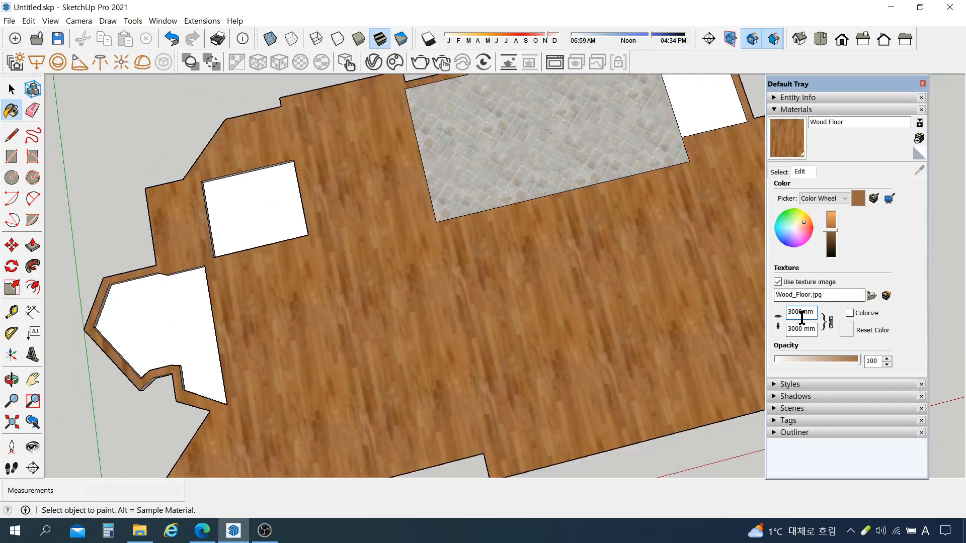
- Set the Wood Floor texture size to 5000 by 5000 mm
double_click(800, 312)
type("5000")
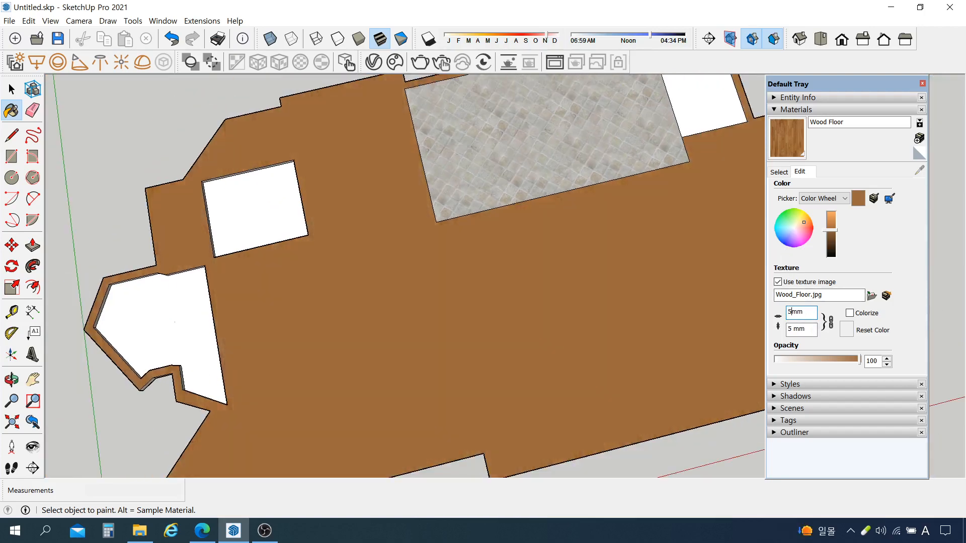
scroll(539, 291, "down", 3)
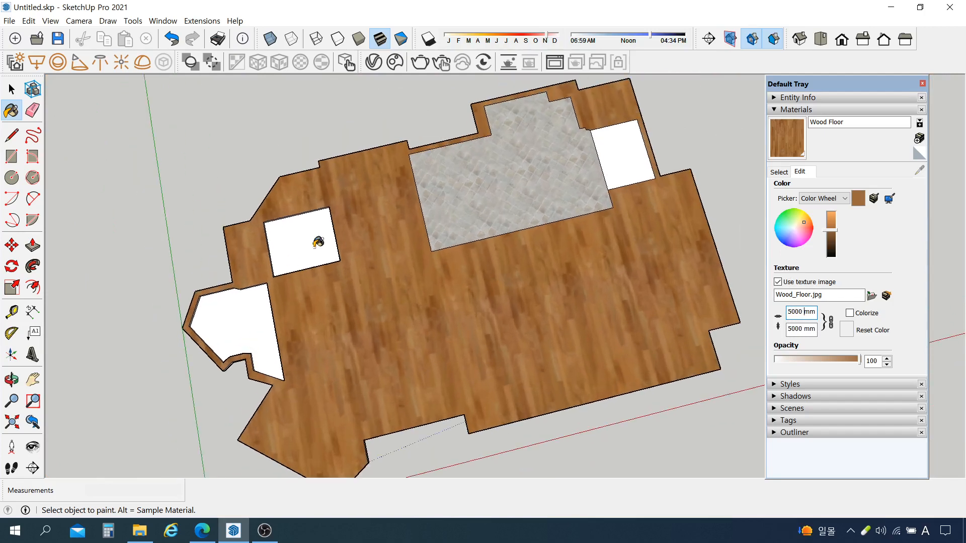
left_click(11, 89)
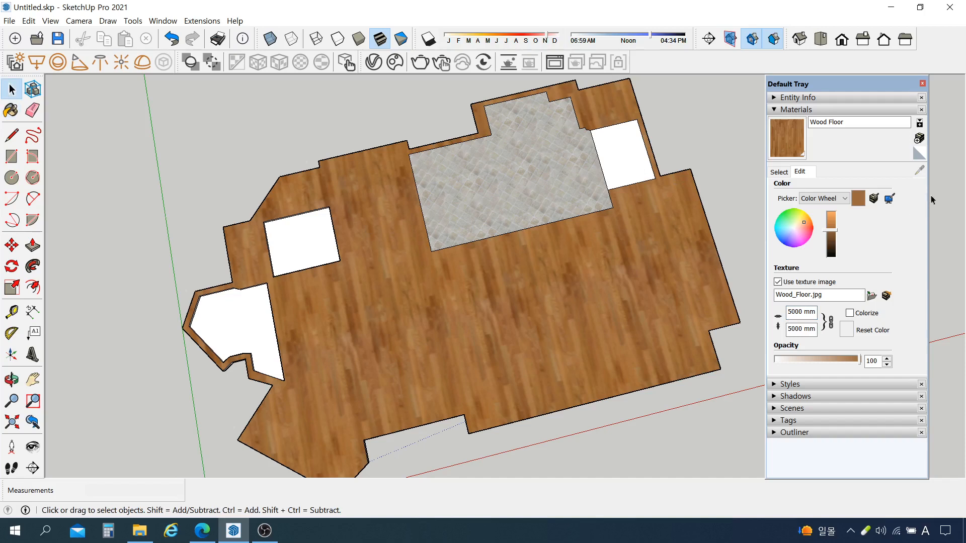
- Paint the lowered entrance floor with Encaustic Tile Circular 01 from the Tile collection
left_click(779, 173)
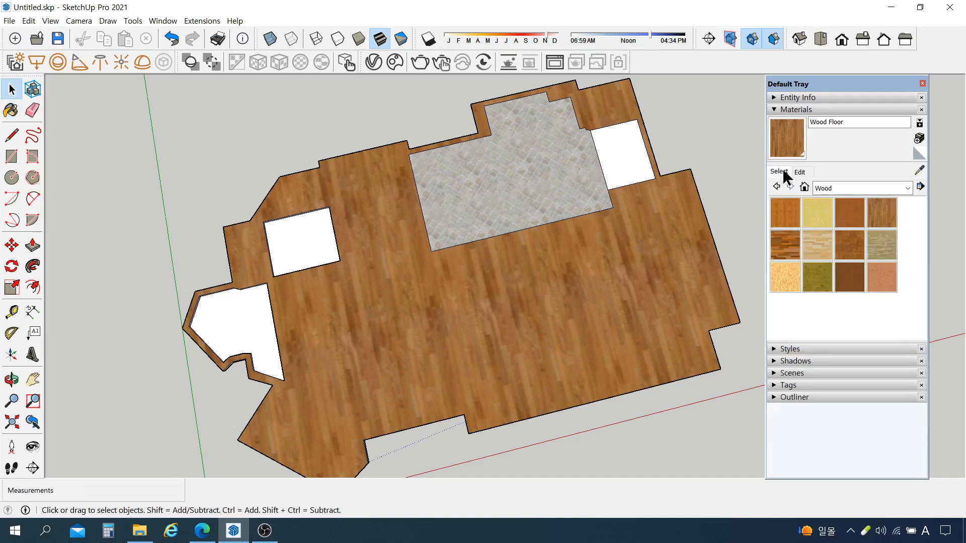
left_click(843, 189)
left_click(843, 189)
left_click(843, 189)
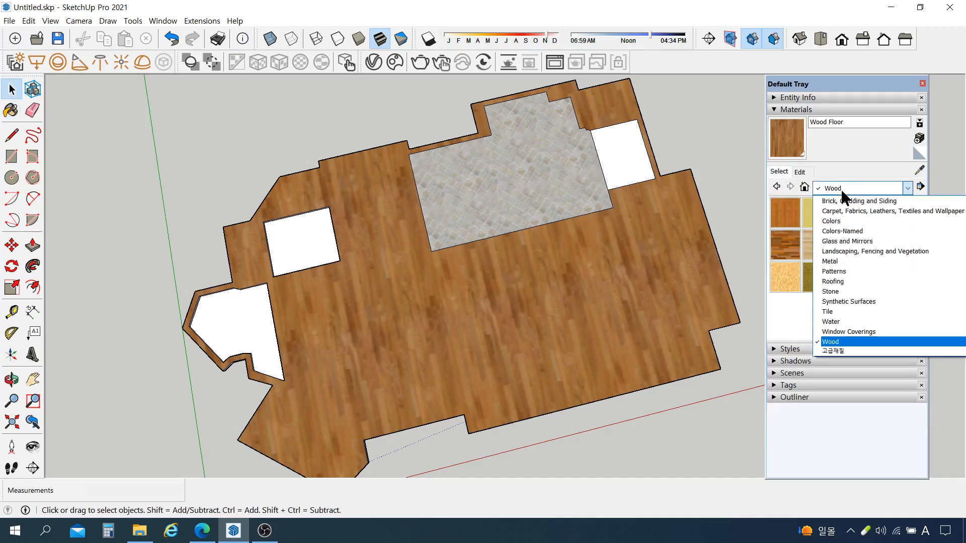
left_click(862, 311)
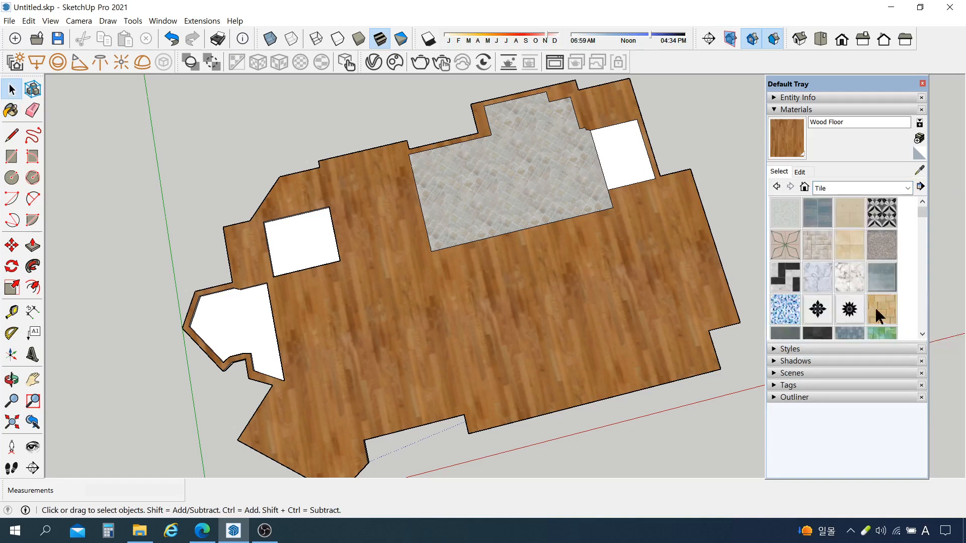
left_click(883, 220)
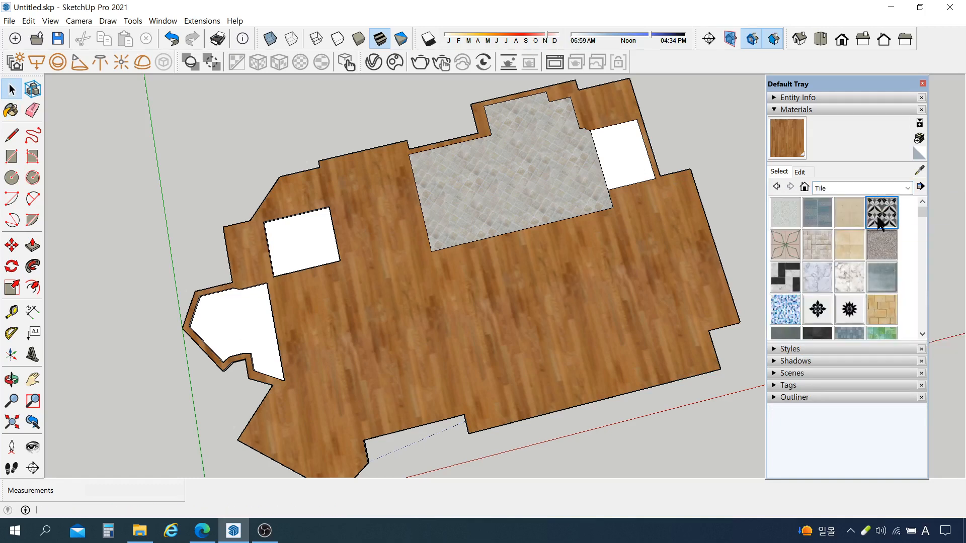
left_click(260, 318)
scroll(256, 317, "up", 8)
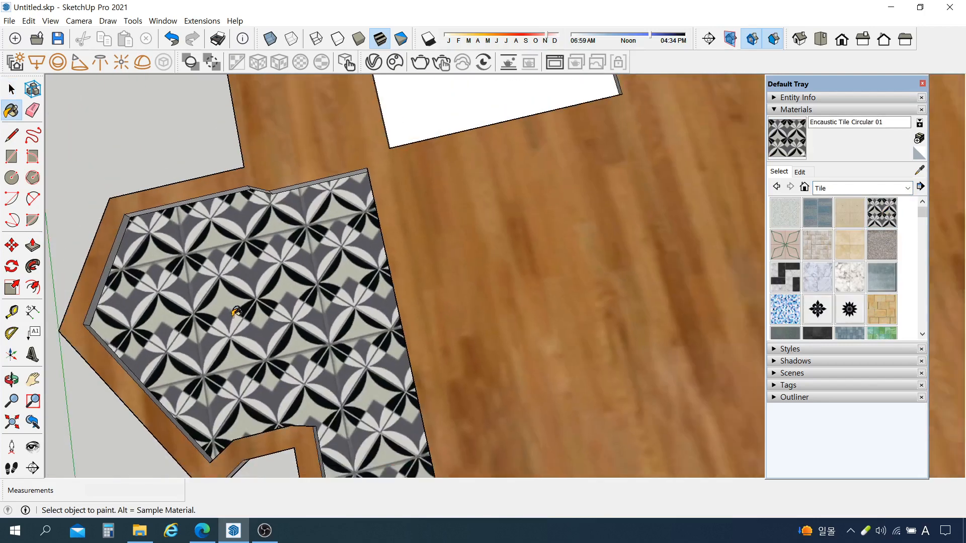
- Paint the rectangular bathroom floor near the entrance with Ornate Tile 02
scroll(237, 312, "down", 4)
scroll(855, 302, "down", 3)
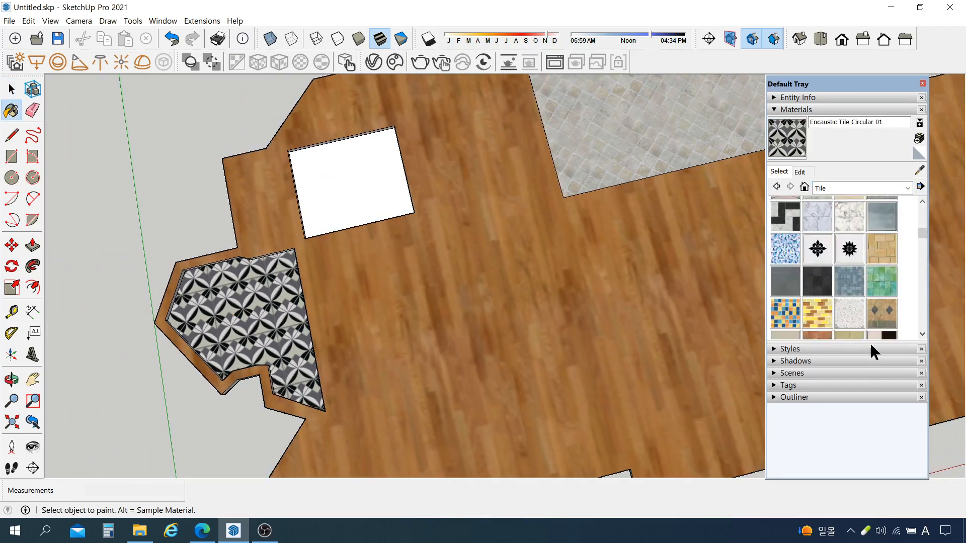
left_click(850, 249)
left_click(370, 186)
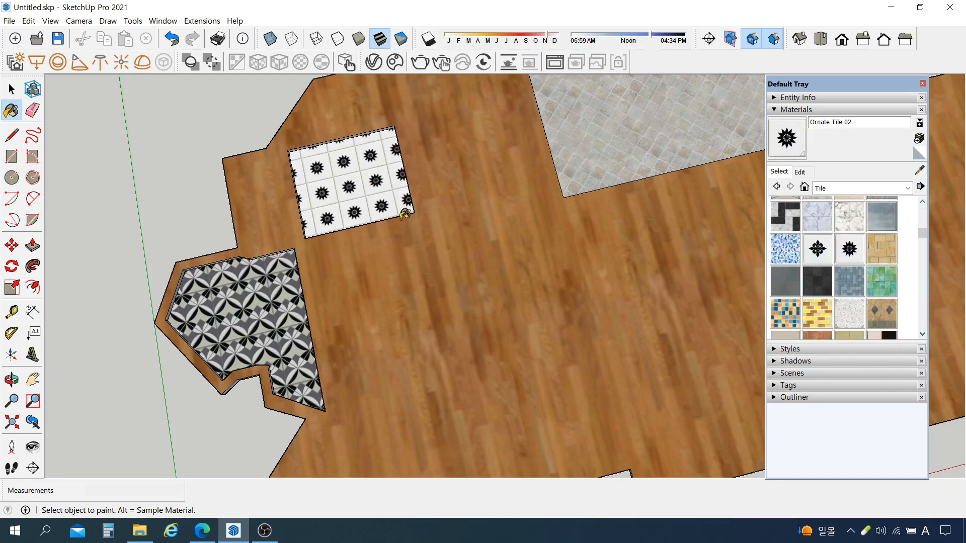
scroll(274, 301, "down", 5)
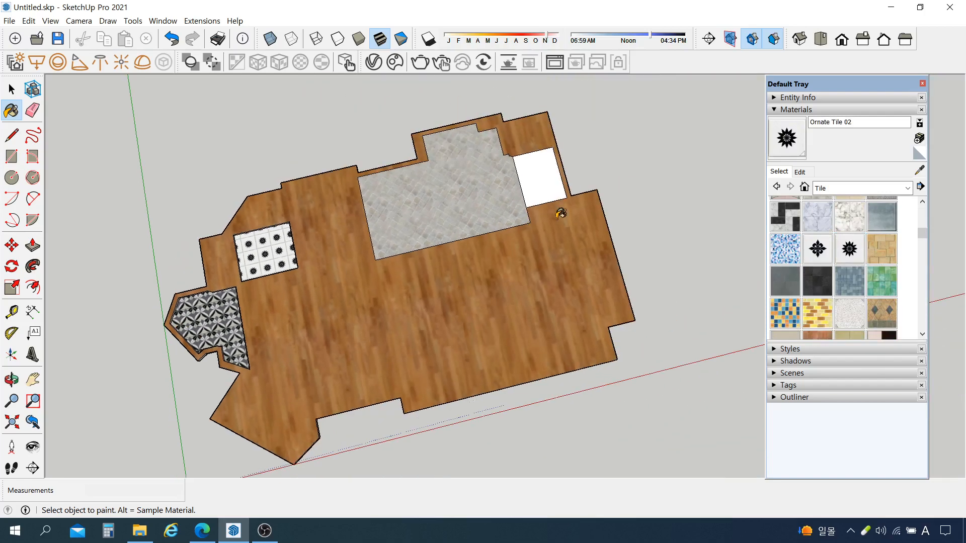
- Paint the bathroom floor face beside the kitchen with Ornate Tile 01
scroll(579, 192, "up", 3)
left_click(819, 250)
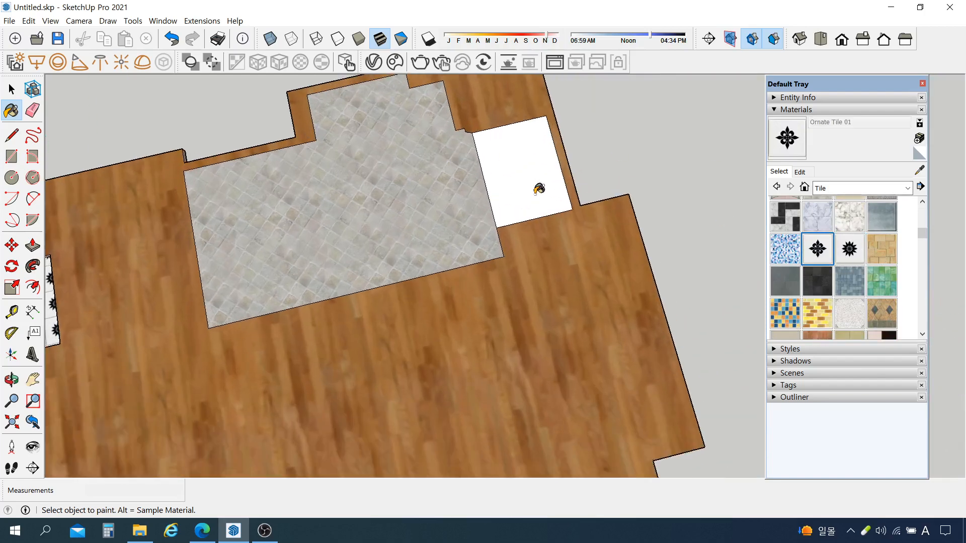
left_click(536, 190)
scroll(514, 144, "up", 4)
mouse_move(513, 190)
middle_mouse_down()
mouse_move(438, 216)
mouse_move(503, 204)
middle_mouse_up()
scroll(503, 205, "down", 3)
scroll(402, 201, "up", 4)
key("space")
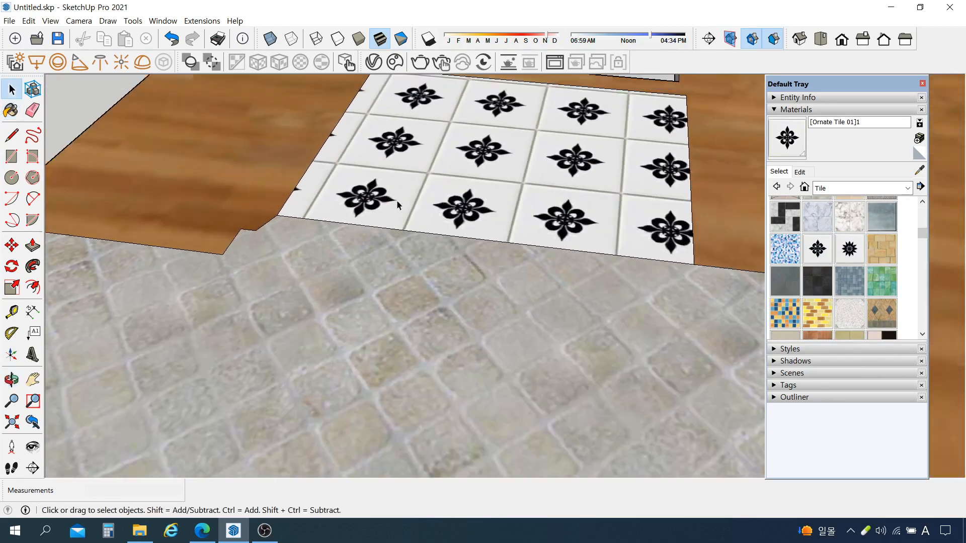
- Select the patterned bathroom face beside the kitchen and unhide the imported DWG plan to compare the bathroom layout
left_click(256, 173)
scroll(425, 189, "down", 2)
left_click(504, 198)
middle_click_drag(442, 188, 421, 245)
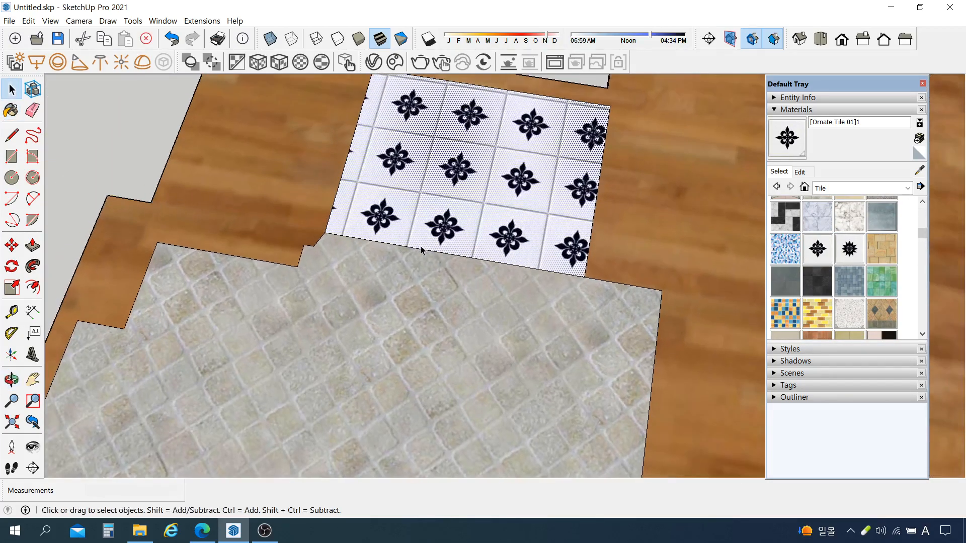
scroll(422, 241, "down", 3)
left_click(790, 110)
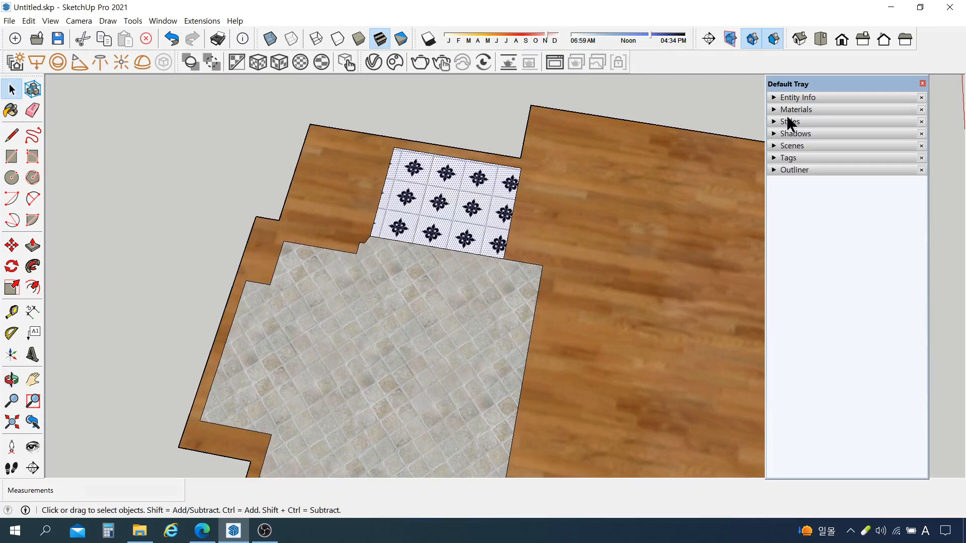
left_click(781, 170)
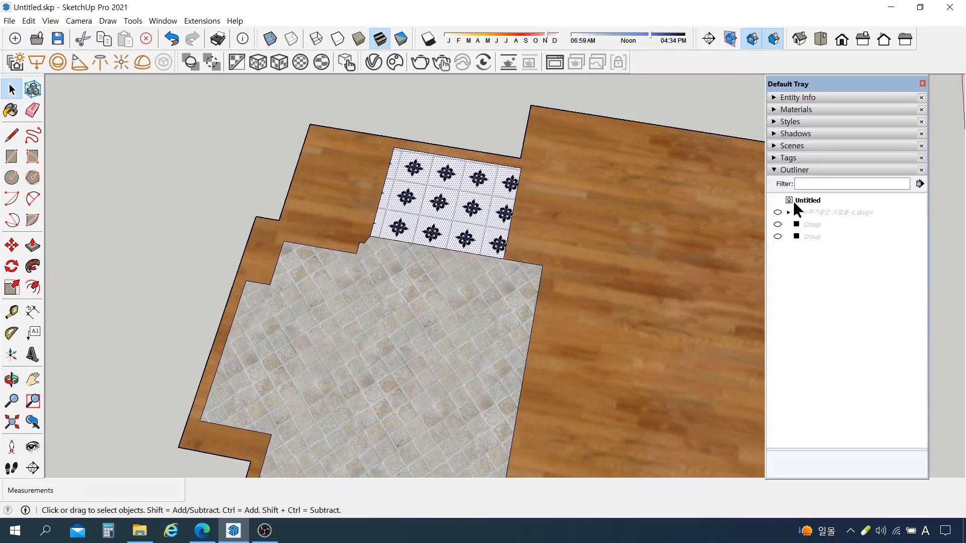
left_click(778, 213)
scroll(339, 207, "up", 5)
middle_click_drag(617, 199, 692, 143)
middle_click_drag(499, 283, 522, 277)
scroll(468, 186, "down", 2)
scroll(468, 186, "down", 3)
scroll(463, 320, "up", 2)
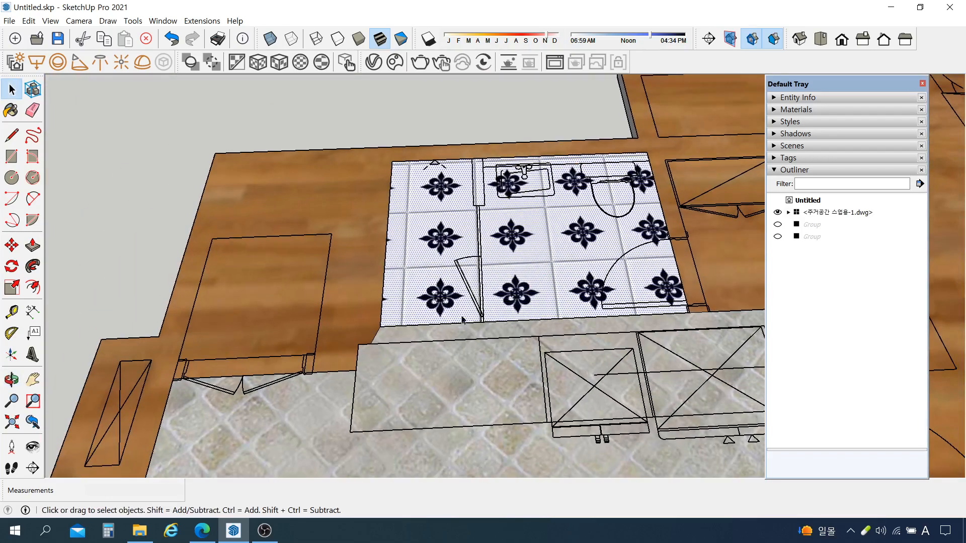
- Delete the patterned cover face above the lowered bathroom floor beside the kitchen
key("Delete")
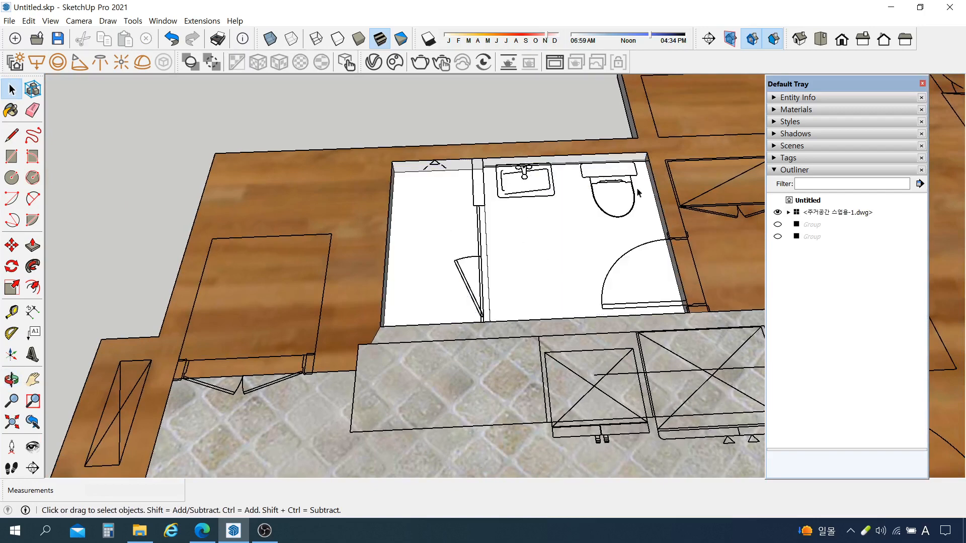
key("ctrl+z")
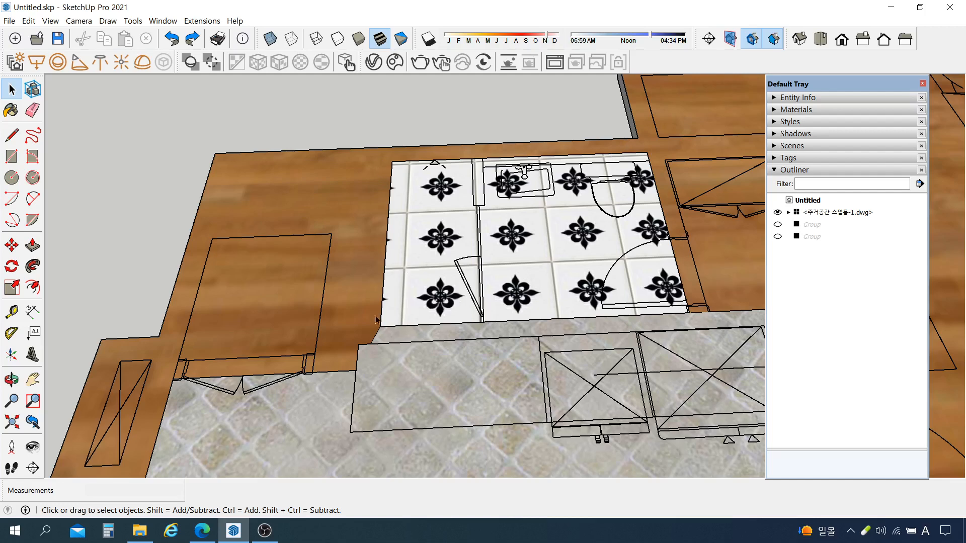
left_click(439, 246)
key("Delete")
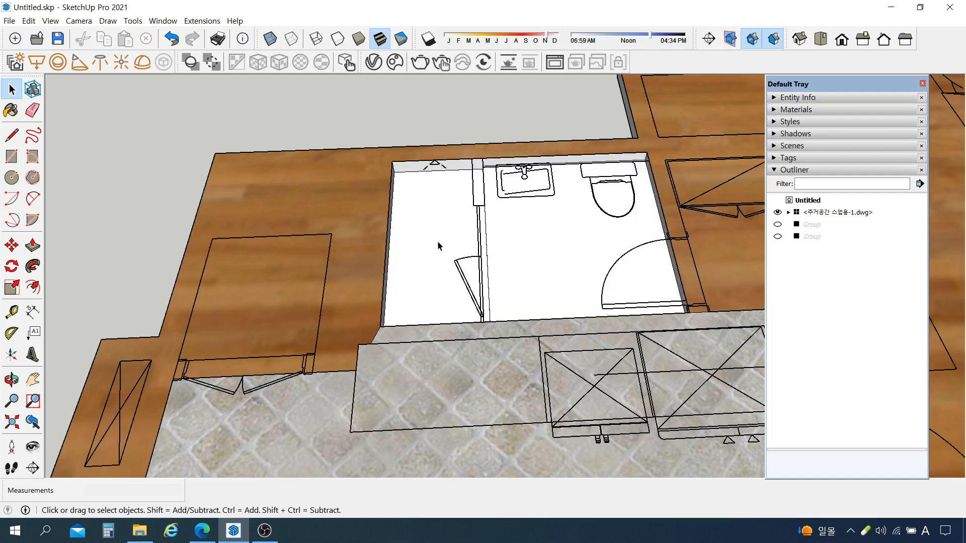
- Paint the washbasin and toilet area of the bathroom beside the kitchen with Ornate Tile 02
mouse_move(442, 243)
middle_mouse_down()
mouse_move(556, 204)
mouse_move(483, 362)
mouse_move(464, 222)
mouse_move(328, 176)
mouse_move(590, 280)
mouse_move(560, 282)
mouse_move(444, 243)
mouse_move(416, 286)
mouse_move(565, 244)
middle_mouse_up()
left_click(566, 251)
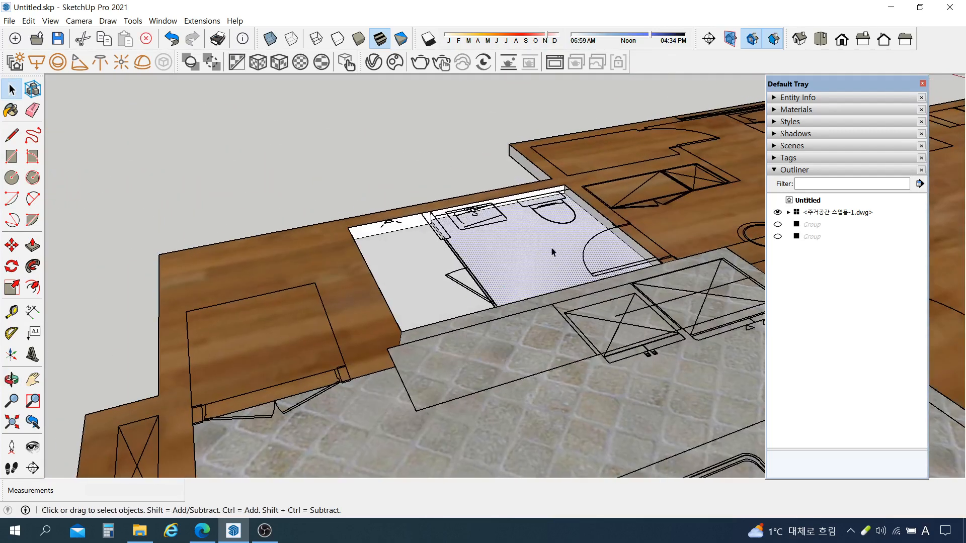
left_click(780, 109)
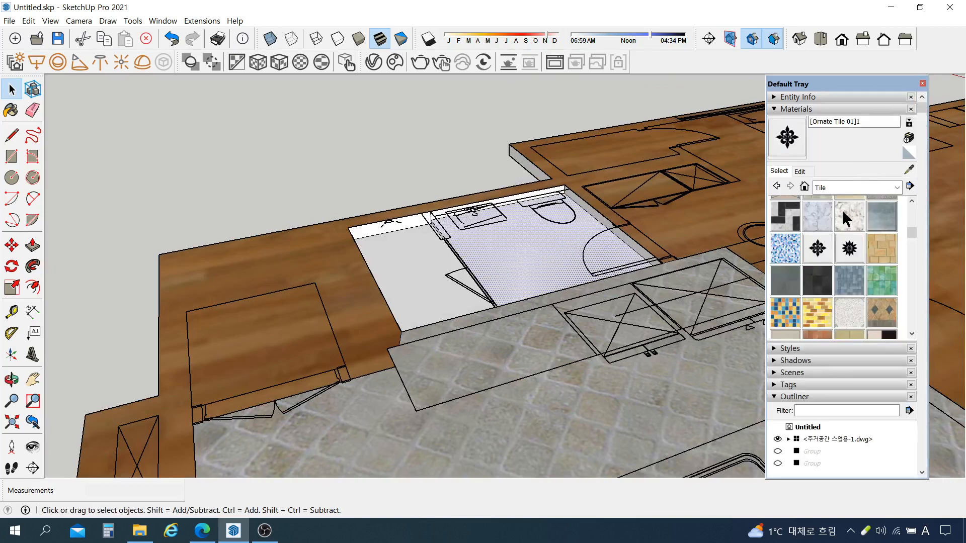
left_click(849, 249)
left_click(551, 245)
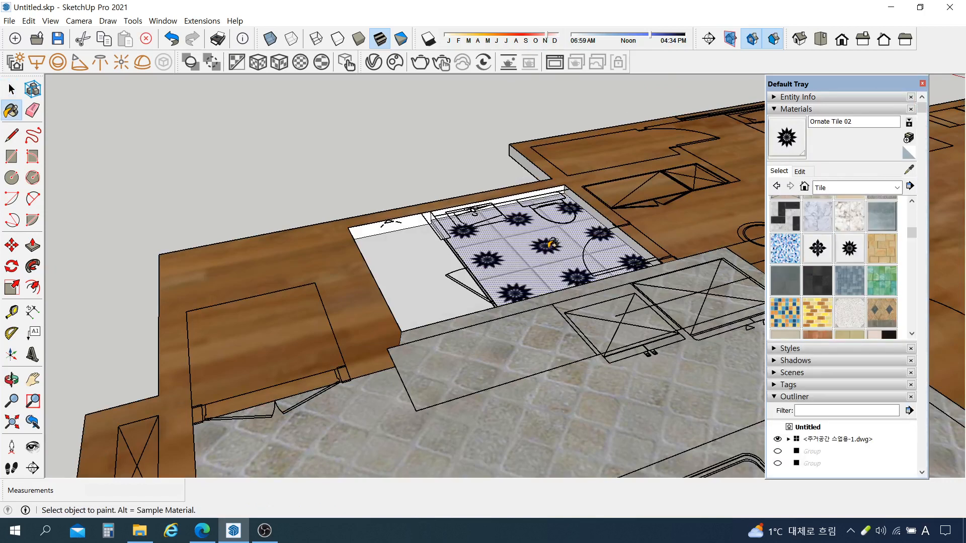
- Paint the shower area of the bathroom beside the kitchen with Slate Light Tile and finish editing materials
left_click(817, 280)
left_click(430, 267)
mouse_move(633, 227)
middle_mouse_down()
mouse_move(694, 194)
mouse_move(453, 403)
mouse_move(352, 398)
middle_mouse_up()
scroll(714, 136, "down", 5)
middle_click_drag(647, 116, 477, 277)
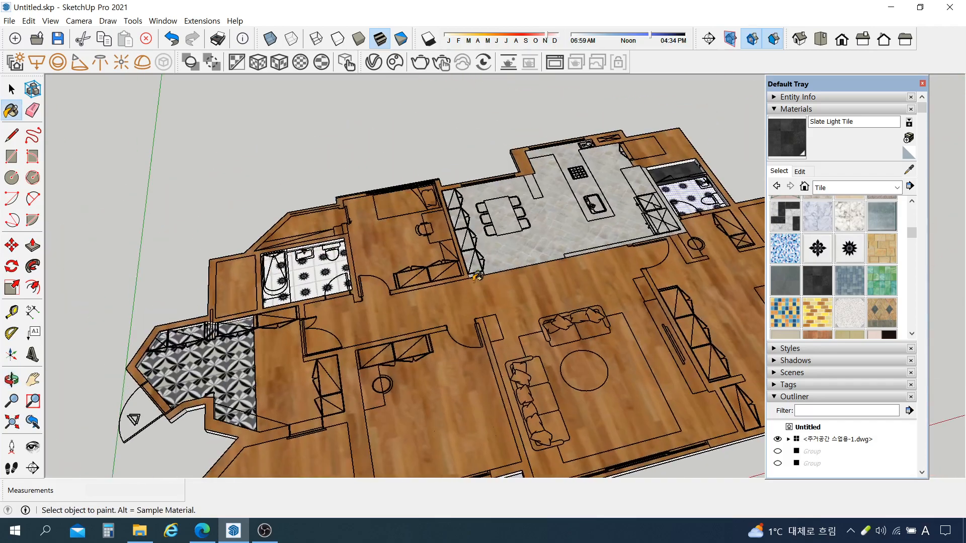
scroll(477, 276, "down", 3)
key("space")
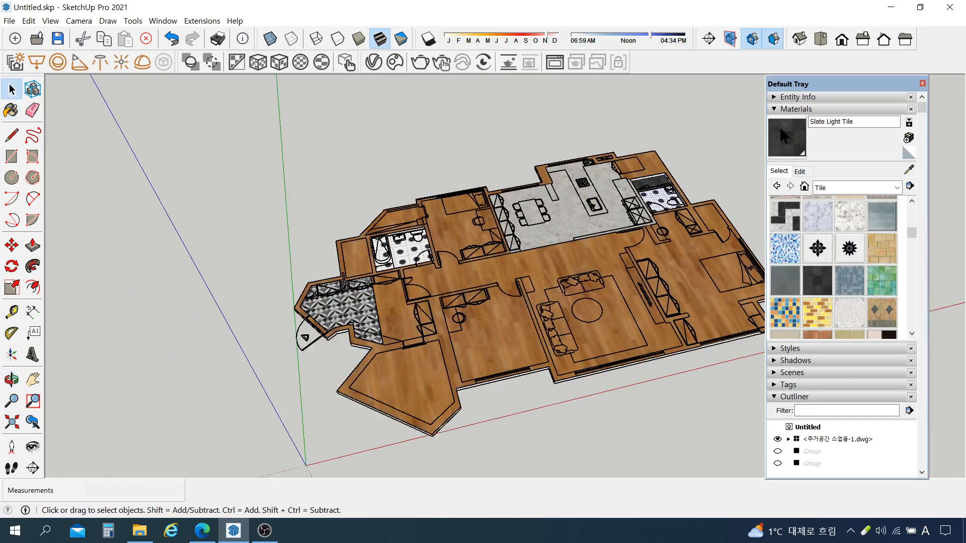
left_click(782, 110)
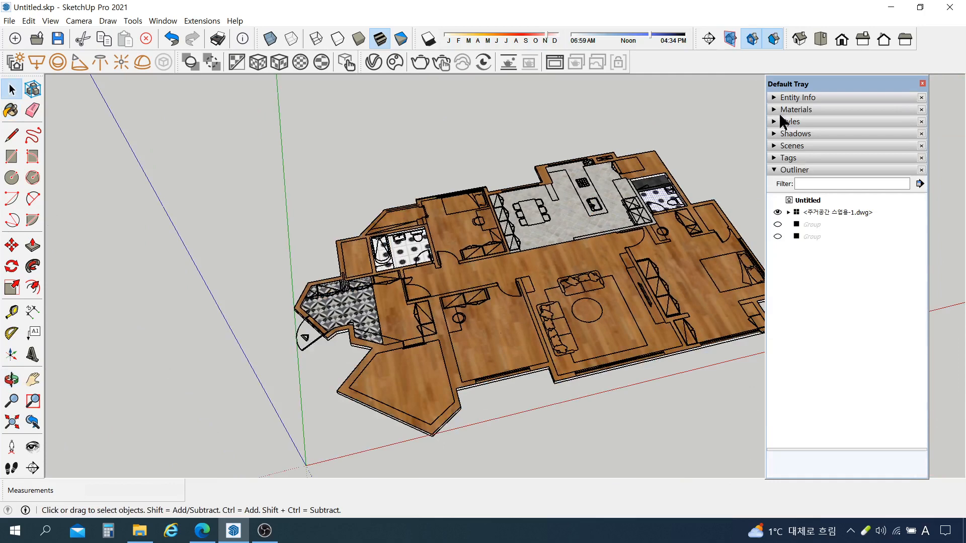
- Hide the imported DWG plan and select the patterned floor face of the bathroom beside the entrance
left_click(778, 212)
scroll(449, 282, "up", 4)
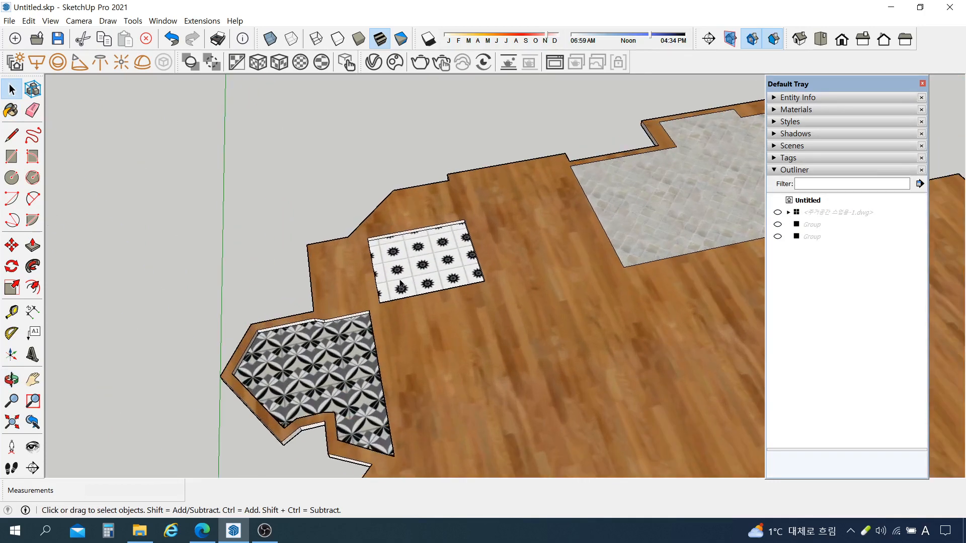
middle_click_drag(591, 269, 553, 297)
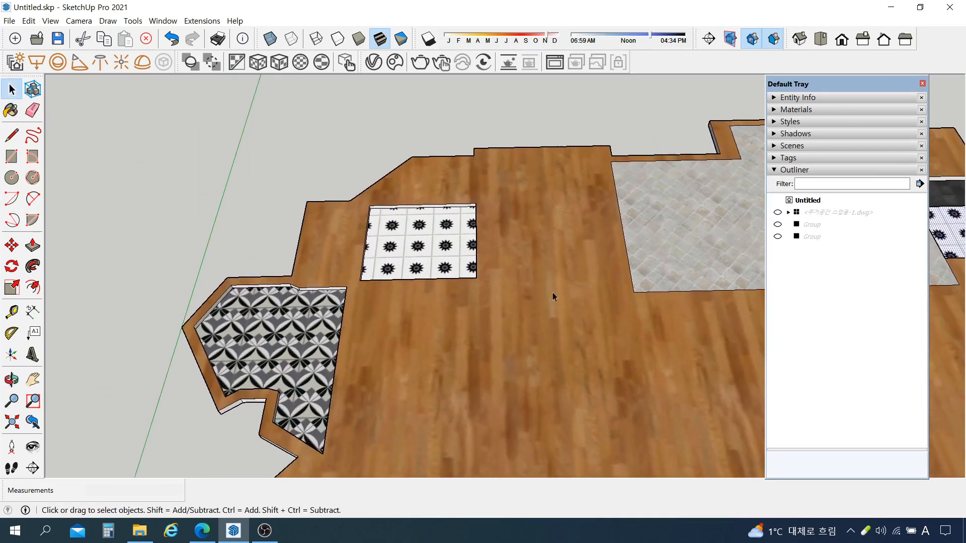
scroll(405, 246, "down", 2)
scroll(402, 247, "up", 6)
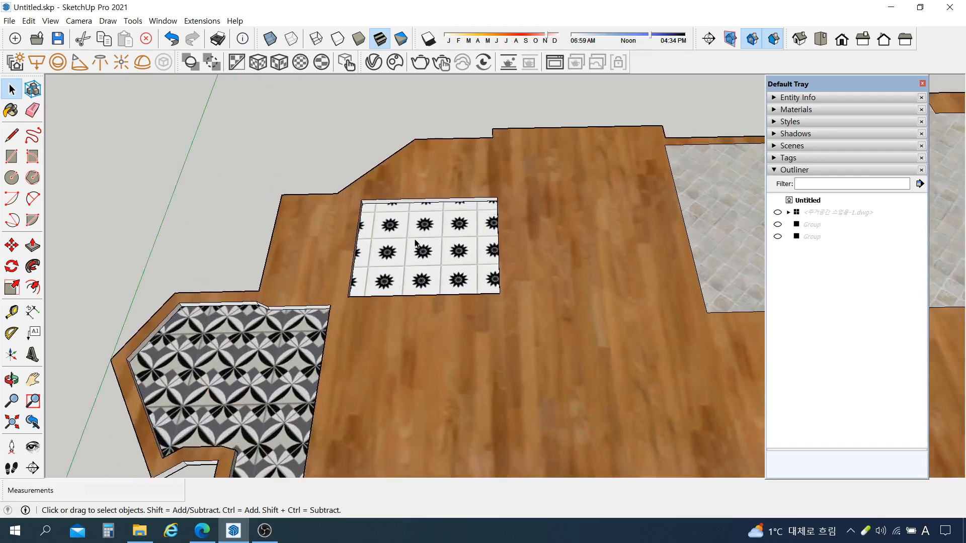
middle_click_drag(453, 258, 474, 281)
left_click(473, 282)
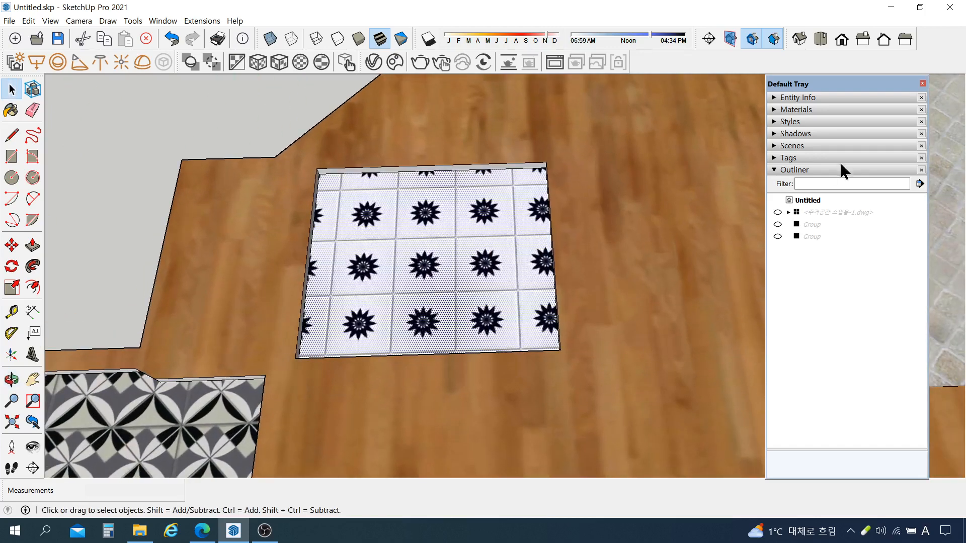
- Set the Slate Light Tile texture size to 500 × 500 mm
left_click(776, 112)
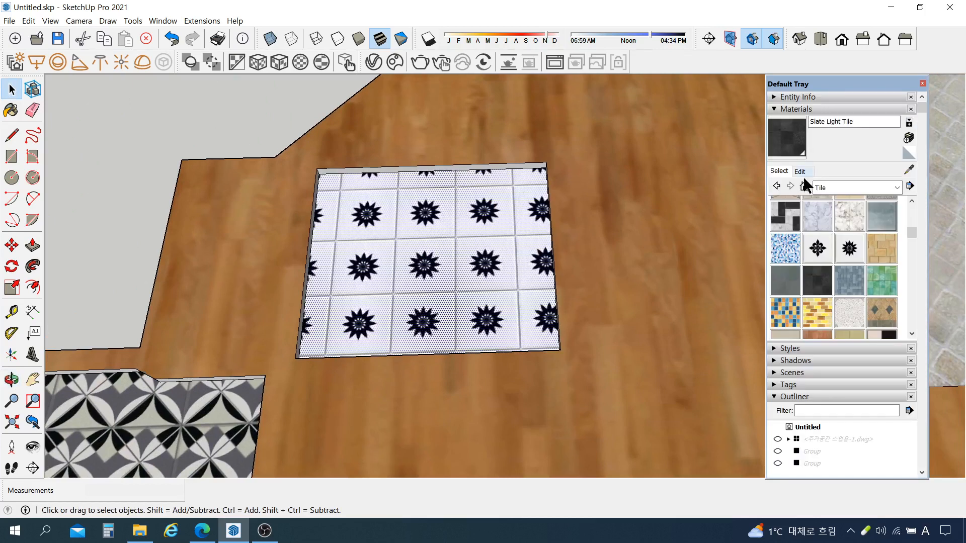
left_click(800, 172)
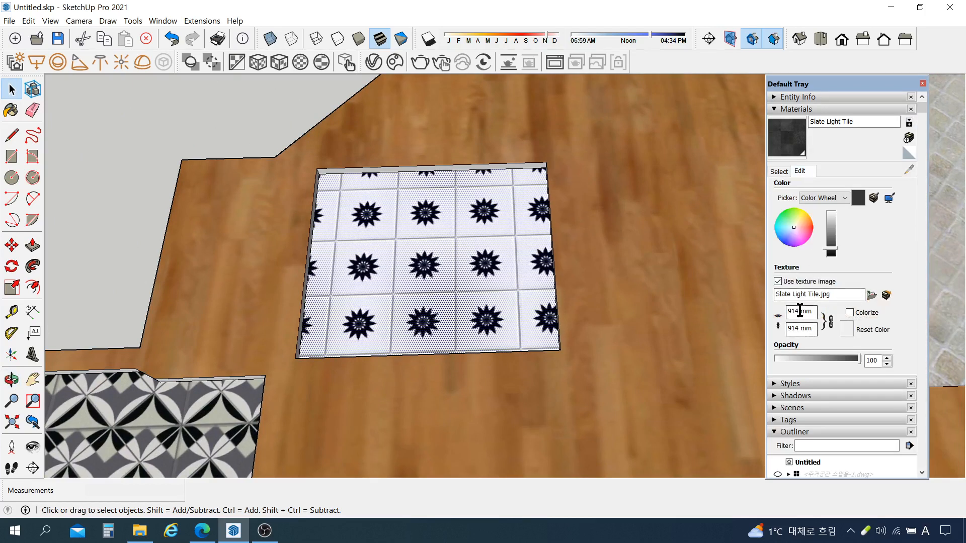
left_click_drag(800, 311, 679, 308)
type("2")
key("BackSpace")
type("500")
middle_click_drag(437, 258, 438, 275)
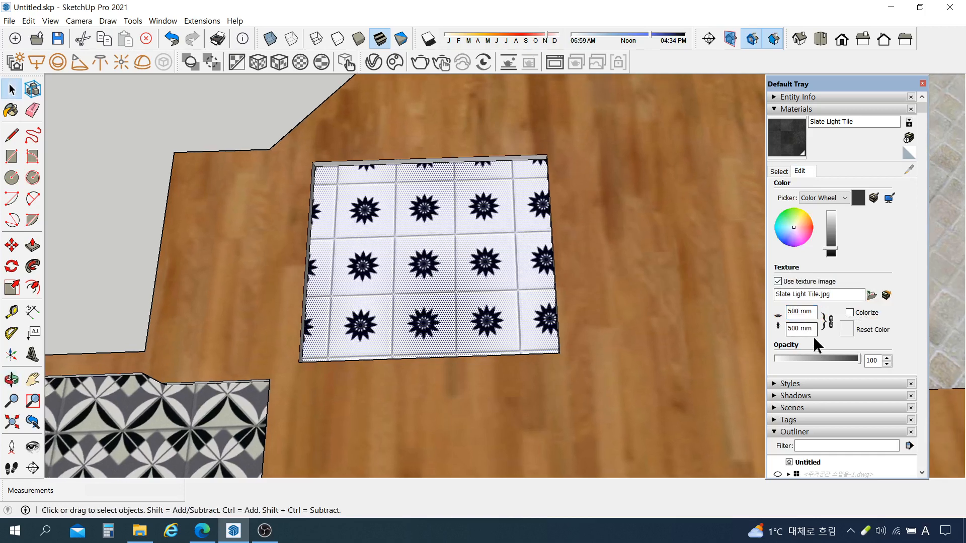
- Examine the tile patterns and their scale on both bathroom floors
left_click(785, 171)
left_click(909, 170)
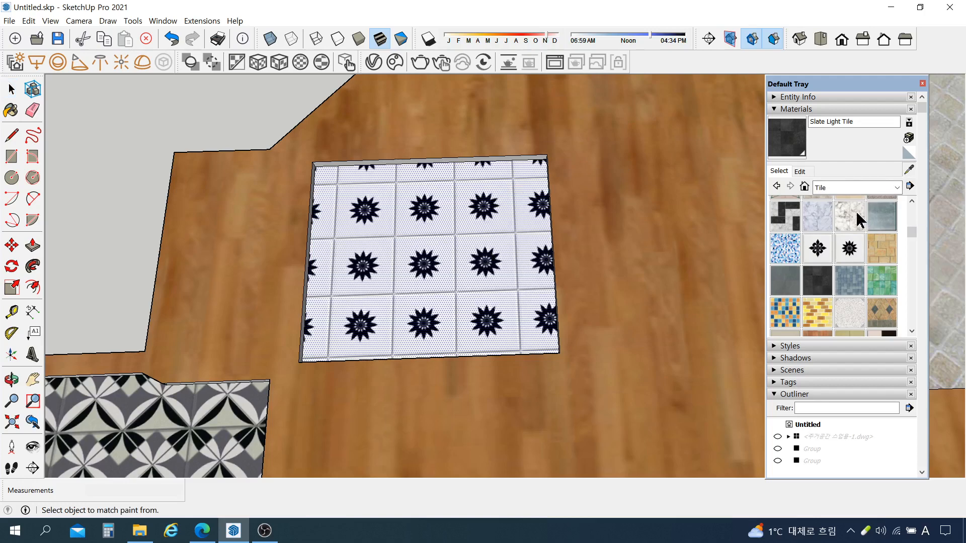
left_click(799, 171)
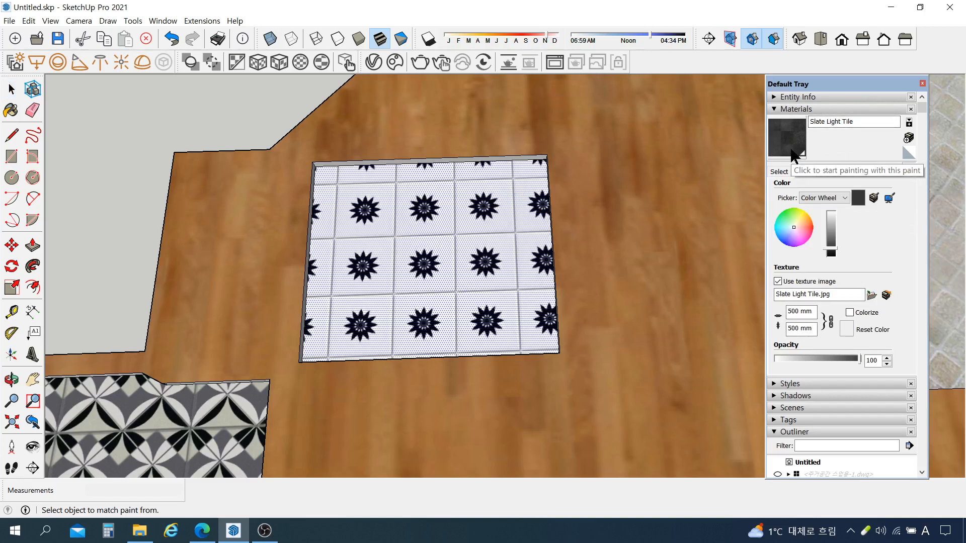
scroll(366, 183, "down", 6)
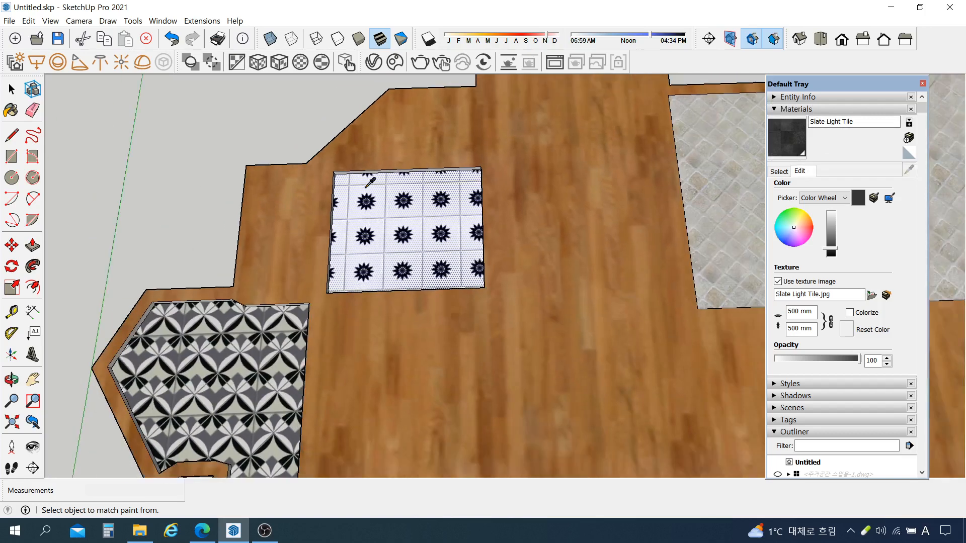
scroll(722, 158, "up", 6)
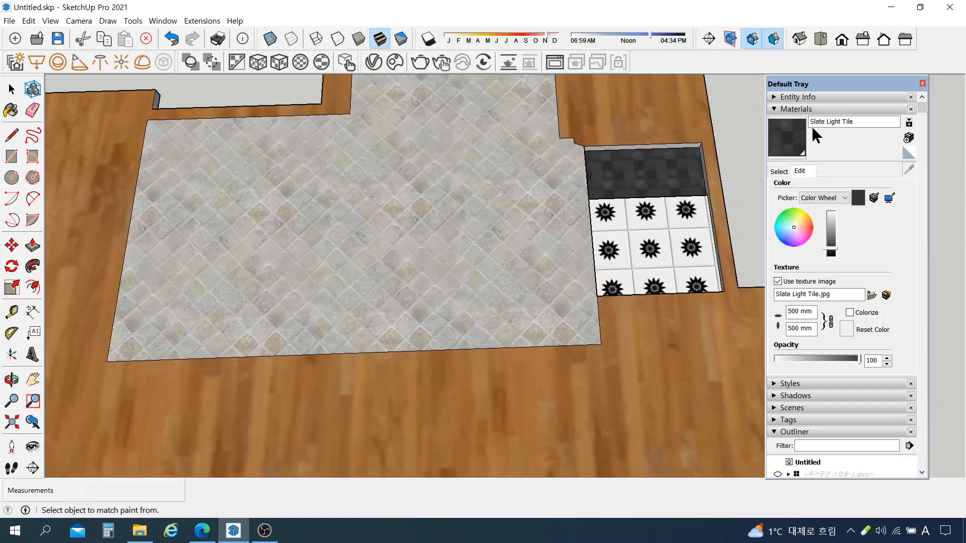
scroll(901, 135, "down", 5)
scroll(701, 147, "down", 5)
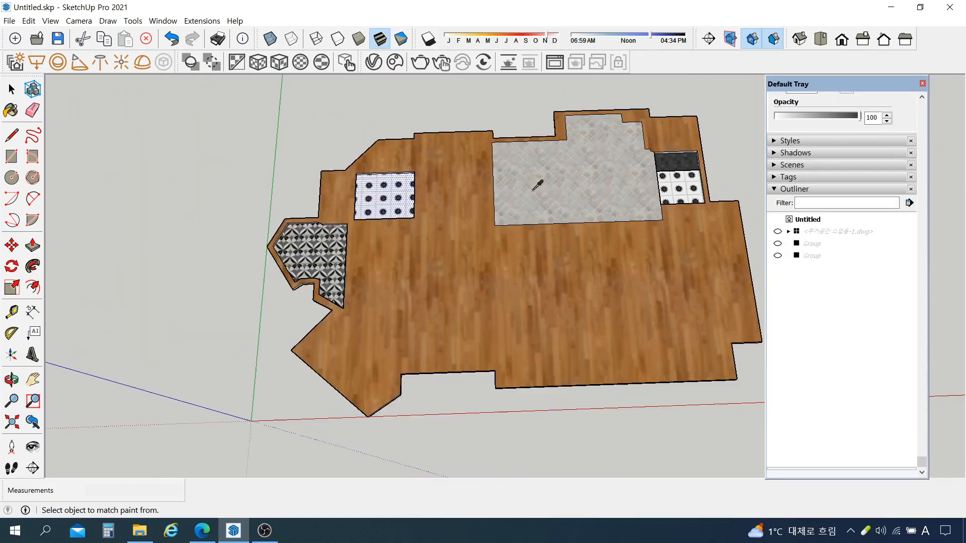
scroll(321, 196, "up", 5)
scroll(446, 174, "up", 5)
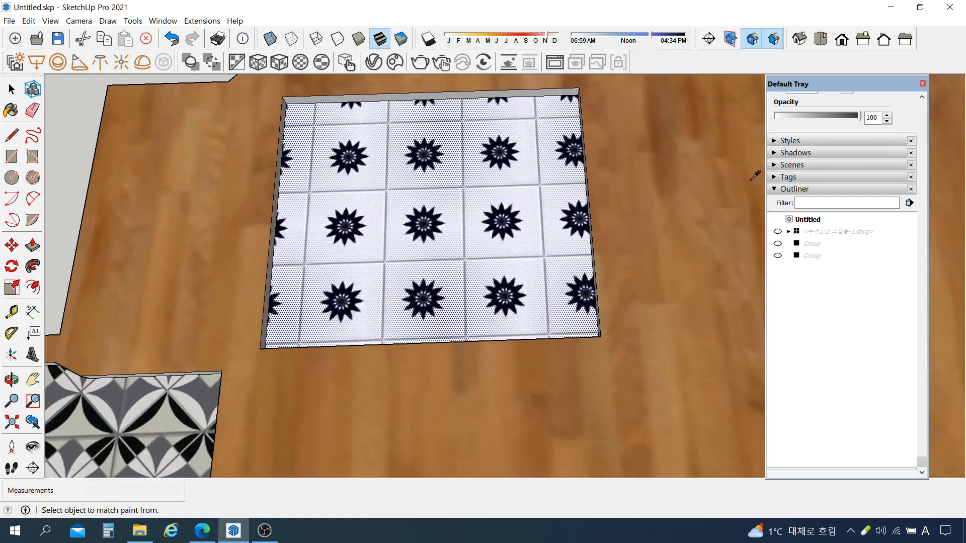
scroll(793, 184, "up", 5)
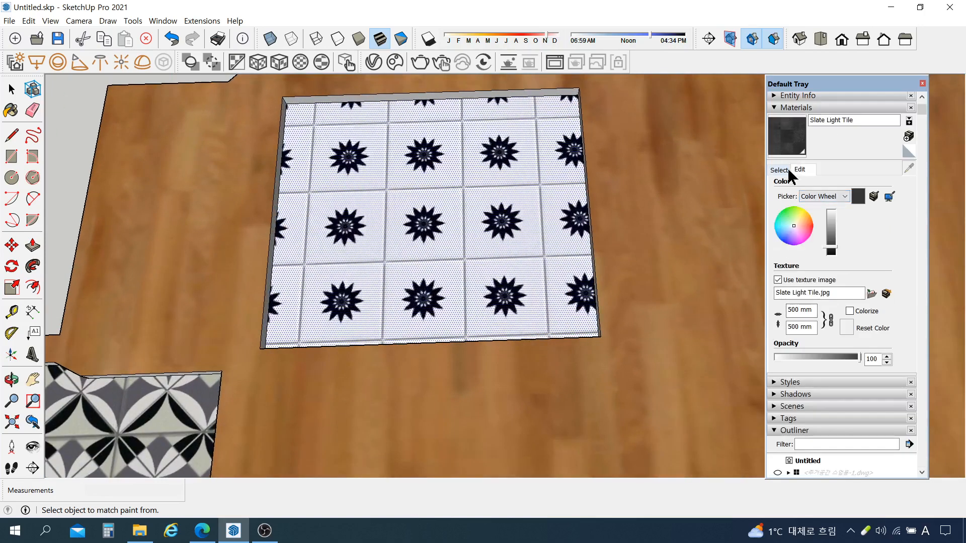
- Sample Ornate Tile 02 from the bathroom floor beside the entrance and set its texture size to 300 × 300 mm
left_click(779, 170)
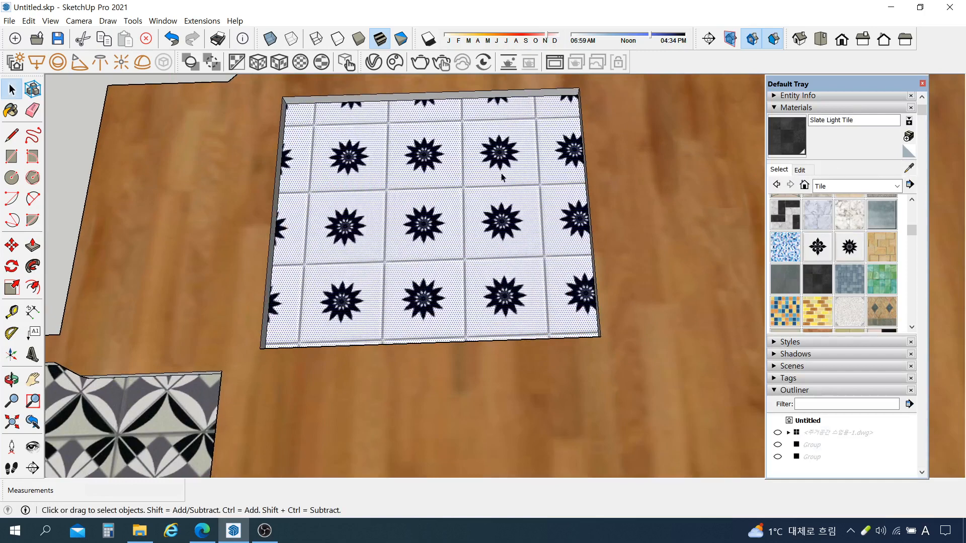
left_click(909, 168)
left_click(515, 232)
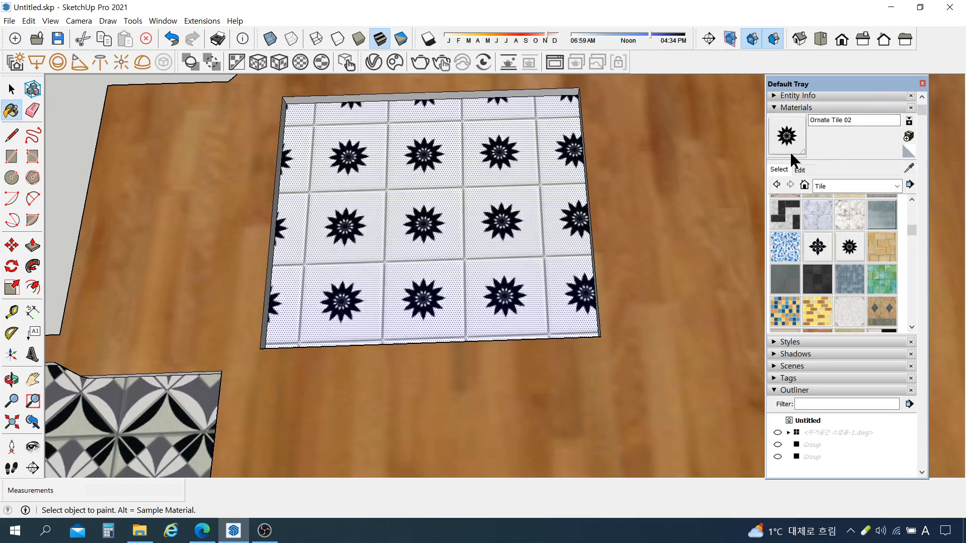
left_click(799, 169)
double_click(795, 309)
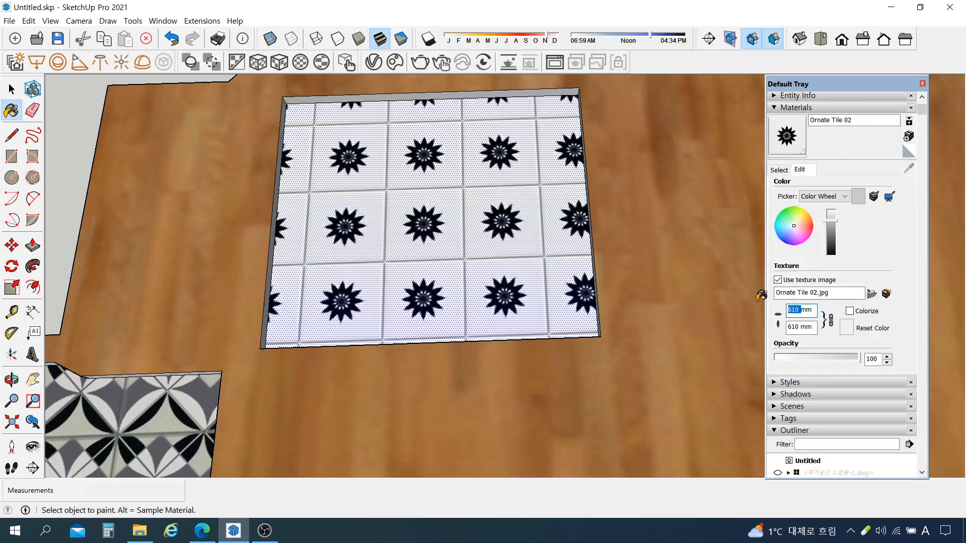
type("300")
middle_click_drag(482, 215, 496, 245)
scroll(608, 295, "down", 3)
scroll(479, 236, "up", 2)
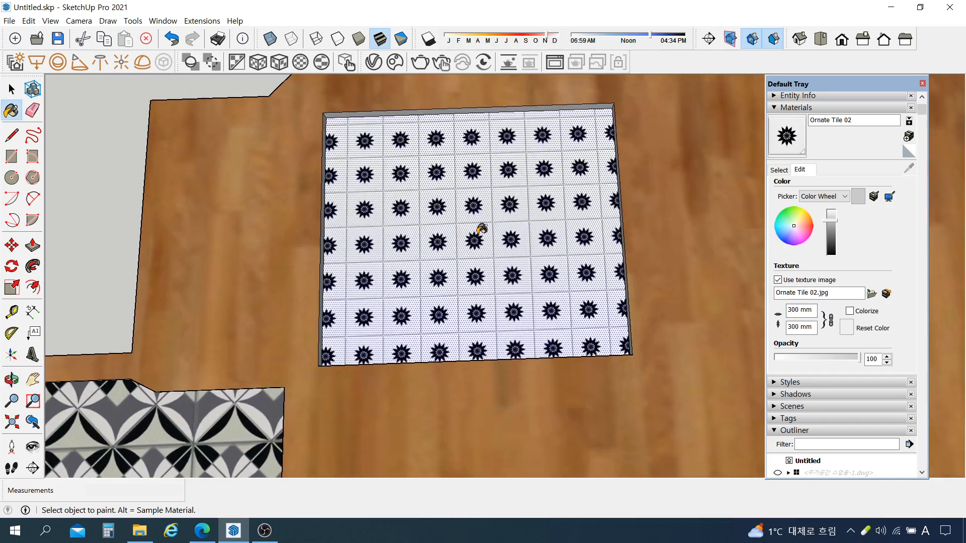
left_click(11, 89)
- Reposition the Ornate Tile 02 texture on the entrance-side bathroom floor so a whole tile starts at its front-left corner
scroll(465, 134, "down", 1)
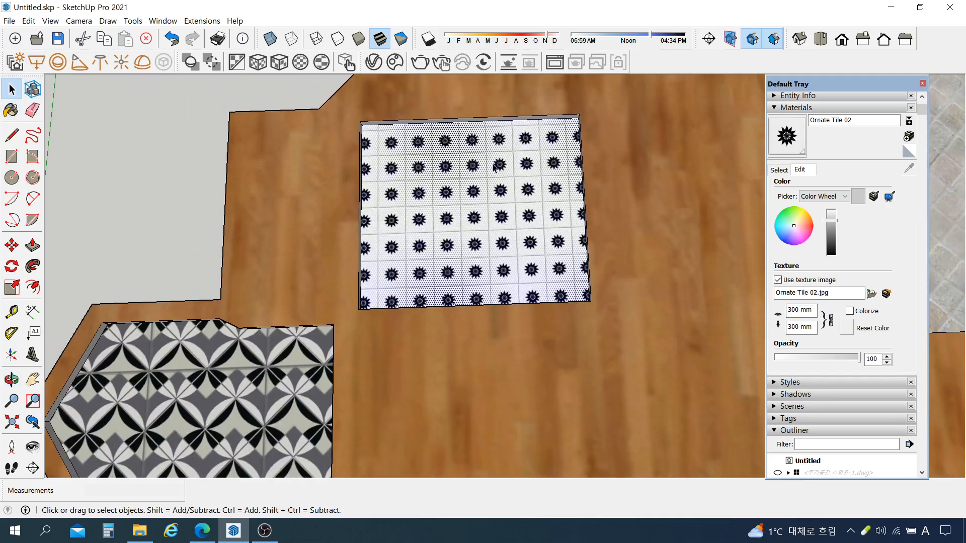
scroll(492, 213, "up", 2)
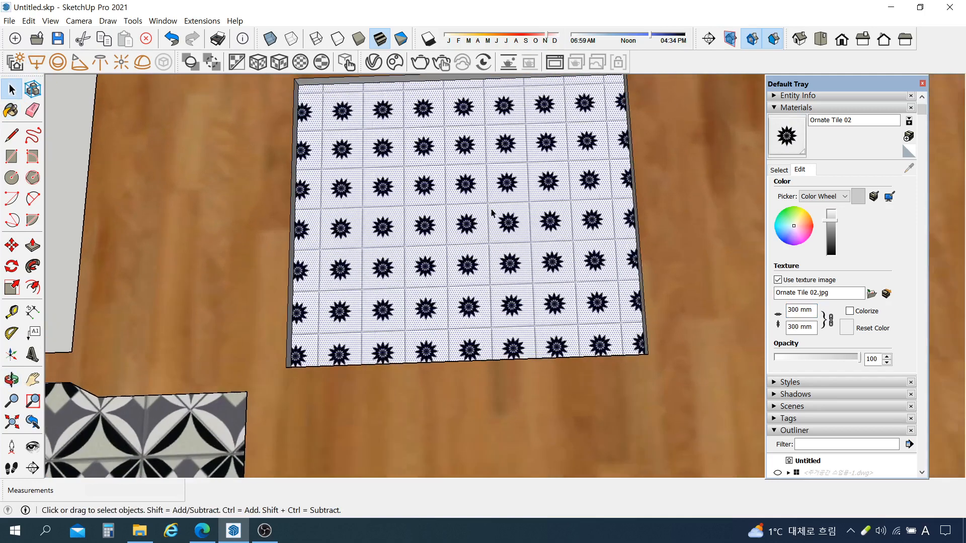
double_click(798, 310)
scroll(551, 269, "down", 2)
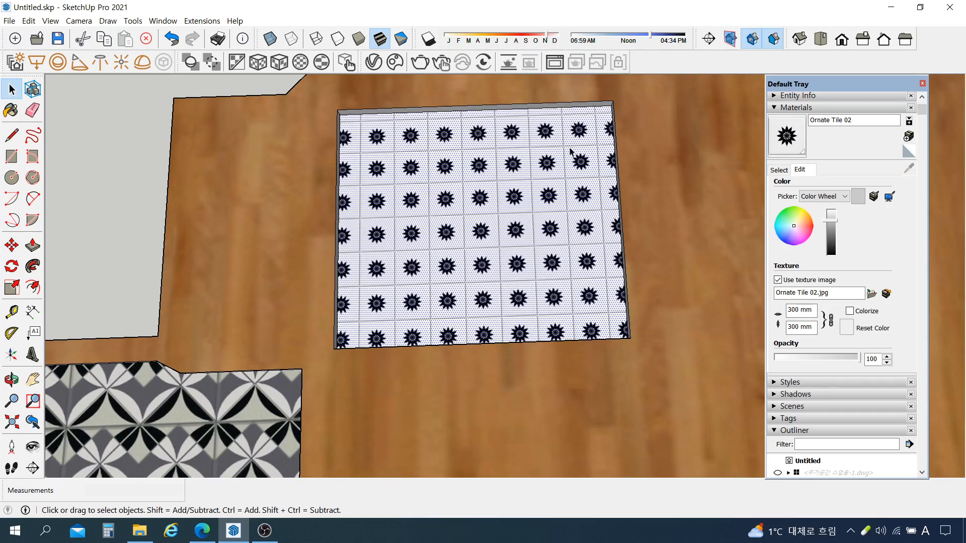
middle_click_drag(609, 245, 590, 272)
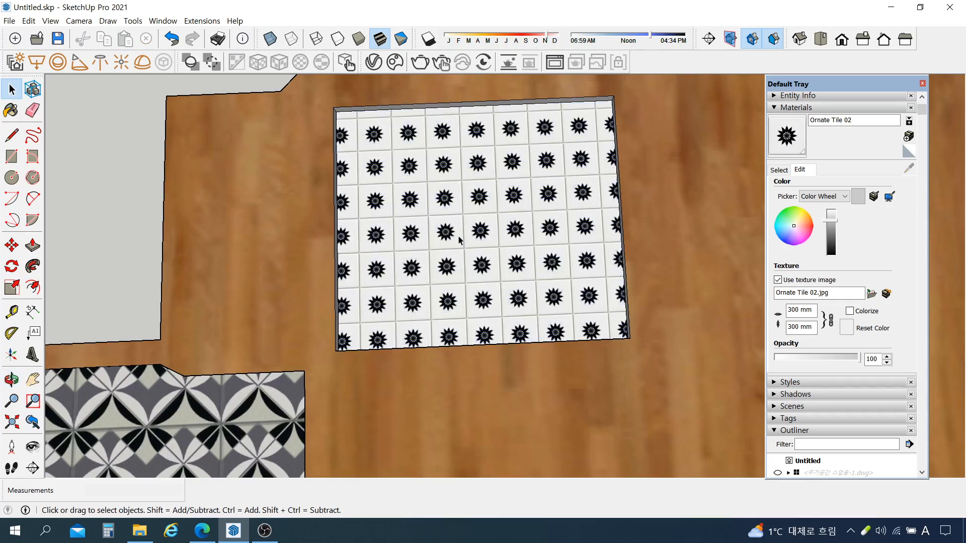
right_click(503, 248)
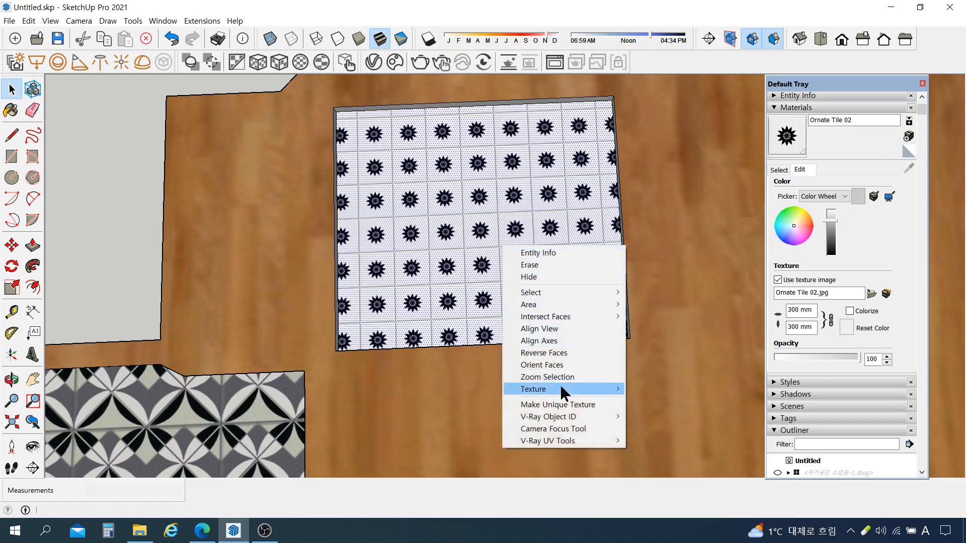
mouse_move(562, 391)
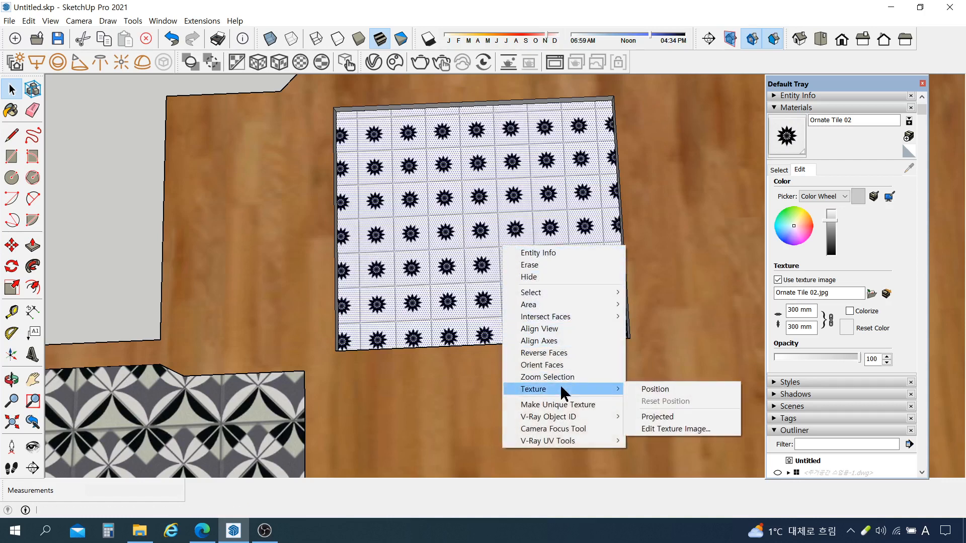
left_click(655, 390)
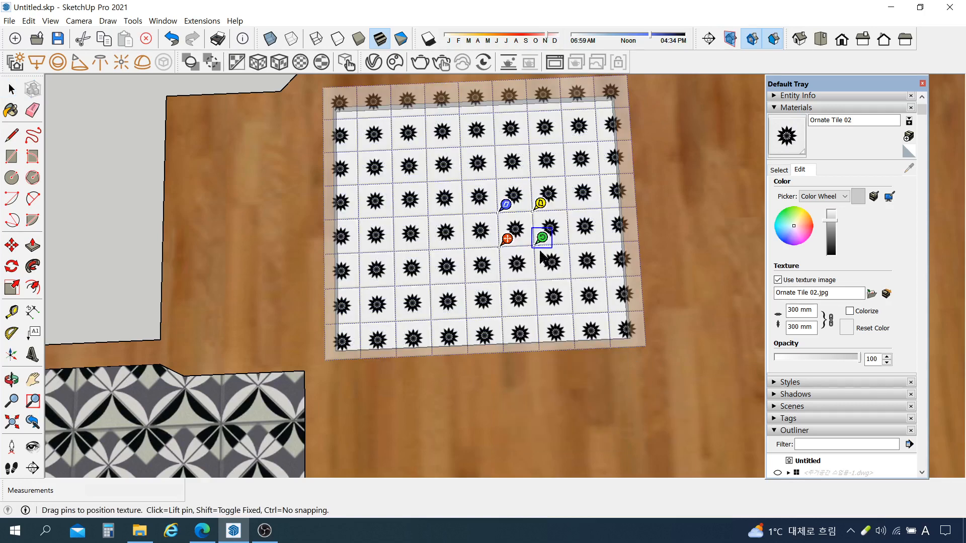
left_click_drag(504, 247, 347, 343)
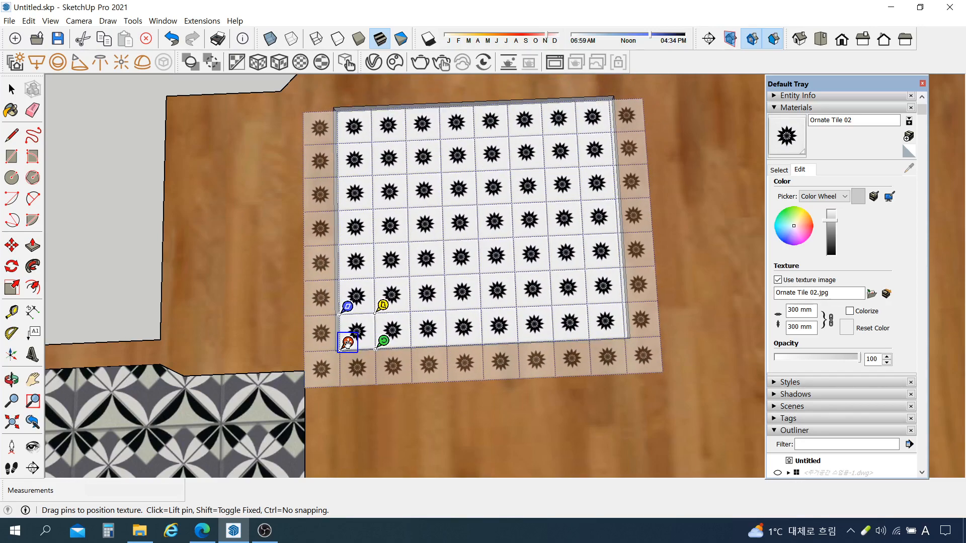
middle_click_drag(347, 343, 496, 286)
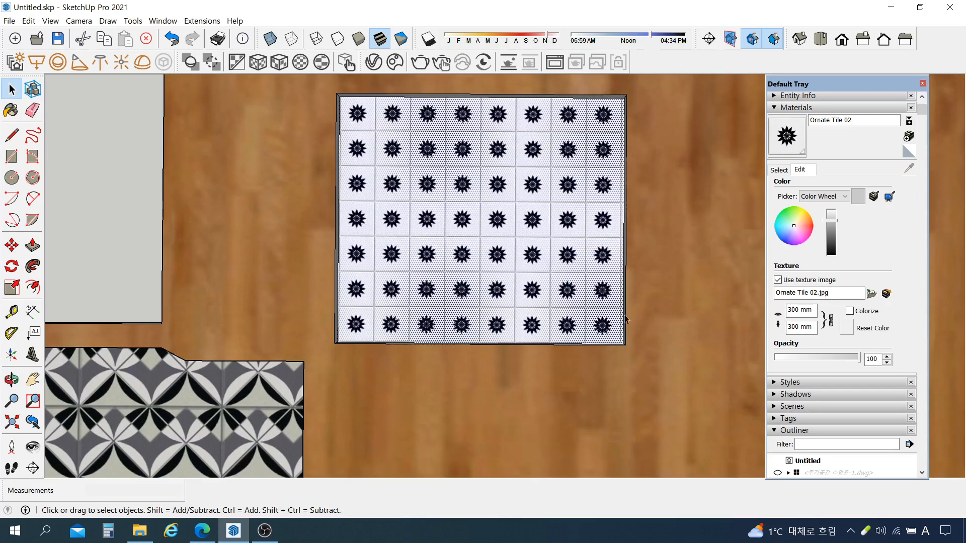
scroll(566, 290, "down", 2)
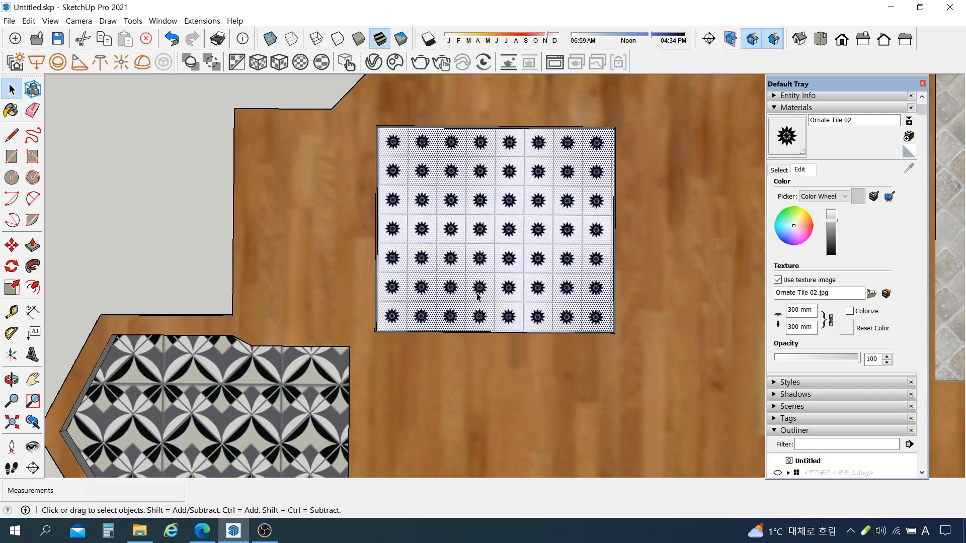
right_click(413, 305)
mouse_move(479, 450)
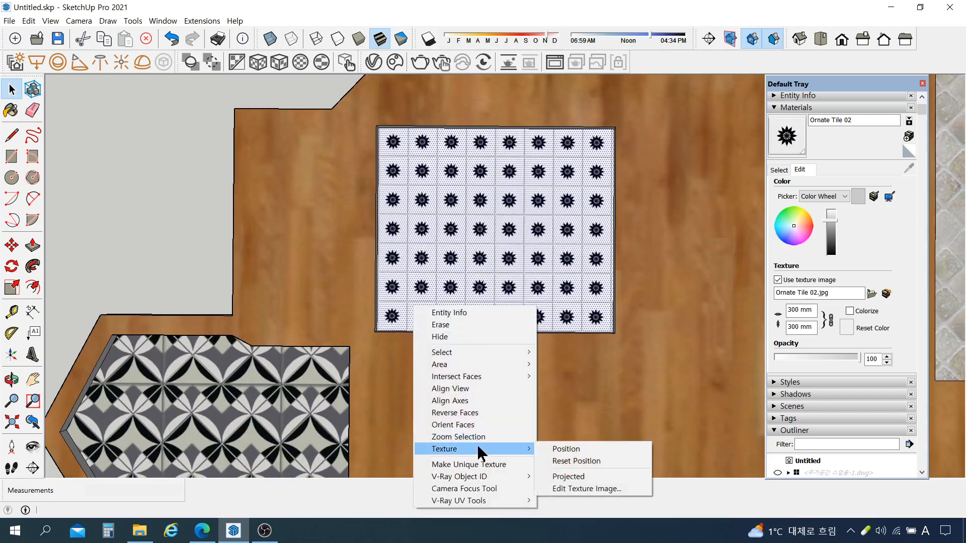
left_click(136, 237)
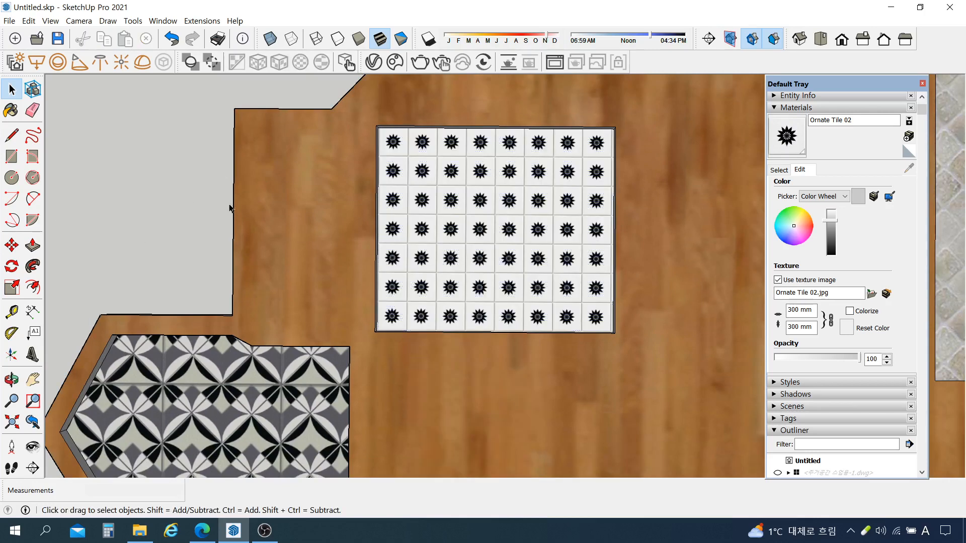
right_click(471, 193)
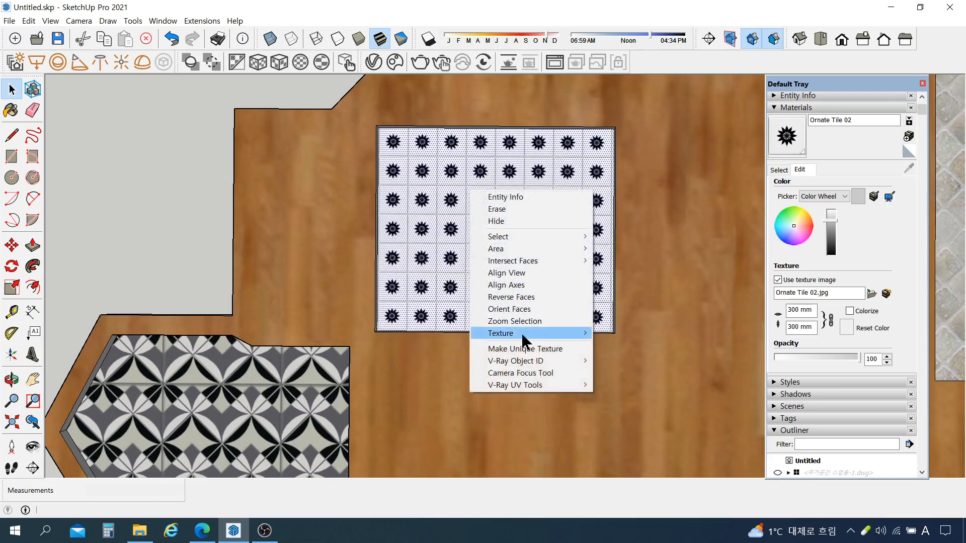
mouse_move(523, 339)
left_click(627, 335)
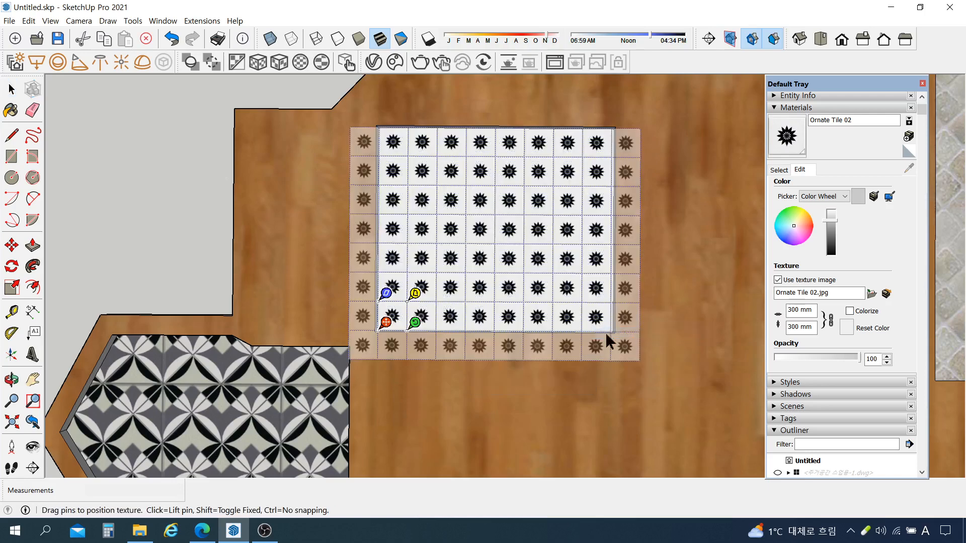
left_click(179, 240)
- Examine the floor materials across the whole apartment plan and clear the selection
scroll(382, 136, "down", 5)
scroll(662, 192, "up", 2)
scroll(507, 287, "down", 3)
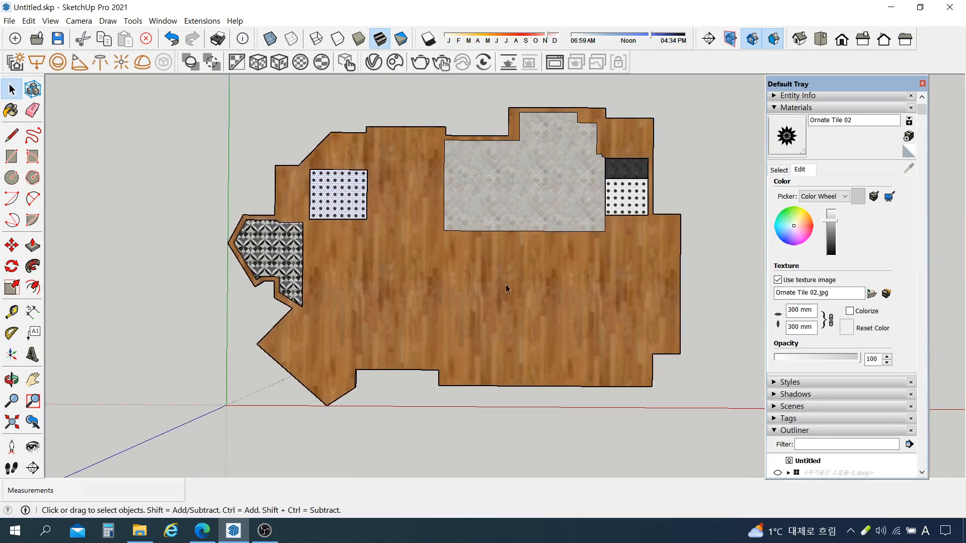
scroll(602, 330, "up", 1)
scroll(535, 258, "down", 1)
scroll(557, 291, "down", 1)
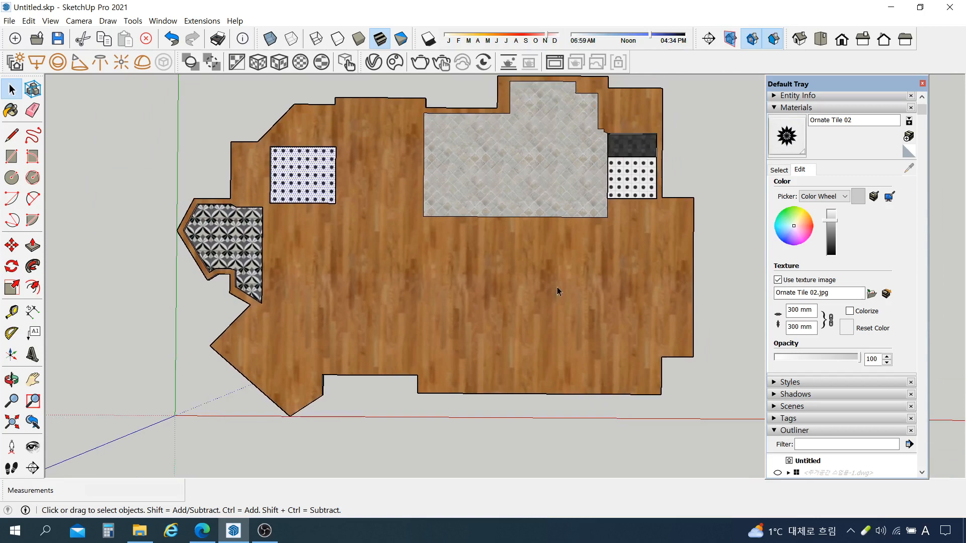
left_click(484, 275)
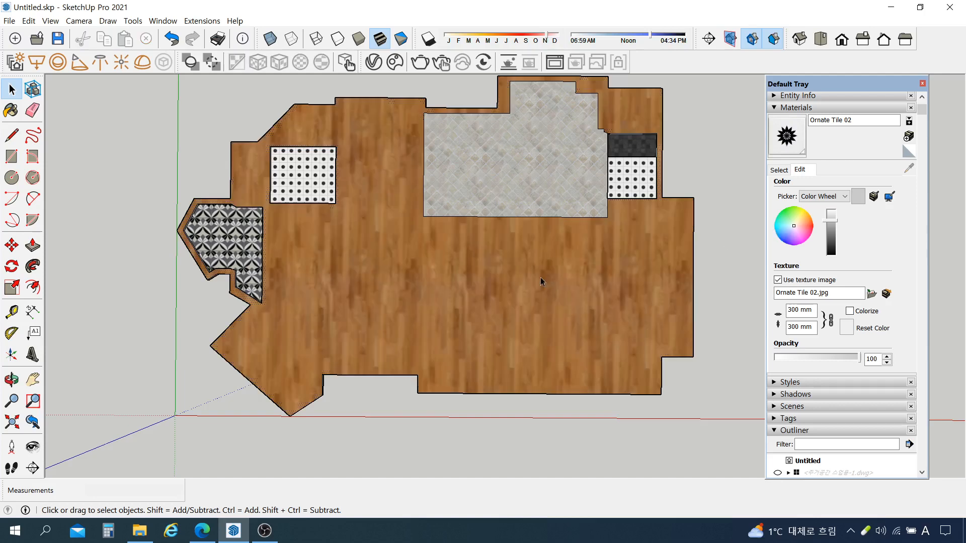
- Rotate the wood texture on the main floor 90 degrees so the planks run lengthwise, and clear the selection
right_click(506, 274)
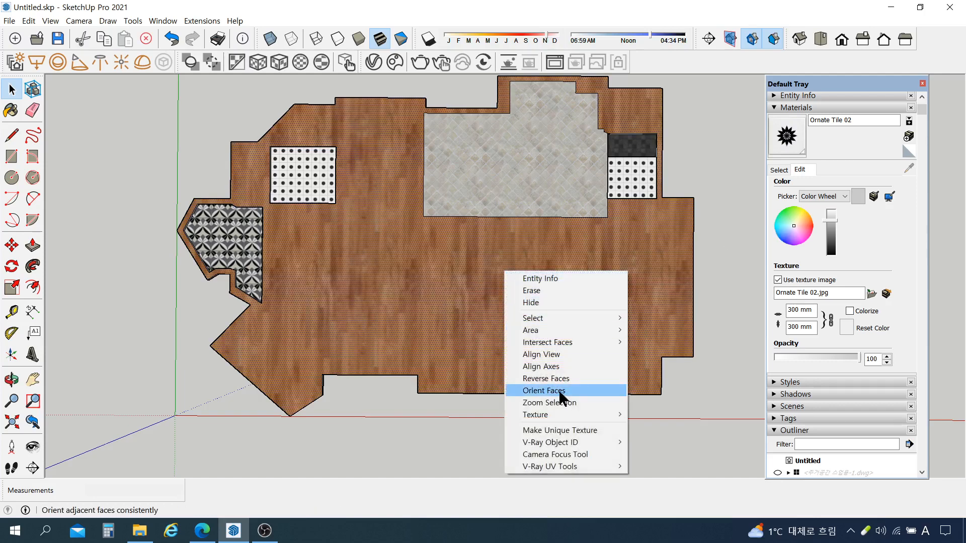
mouse_move(564, 422)
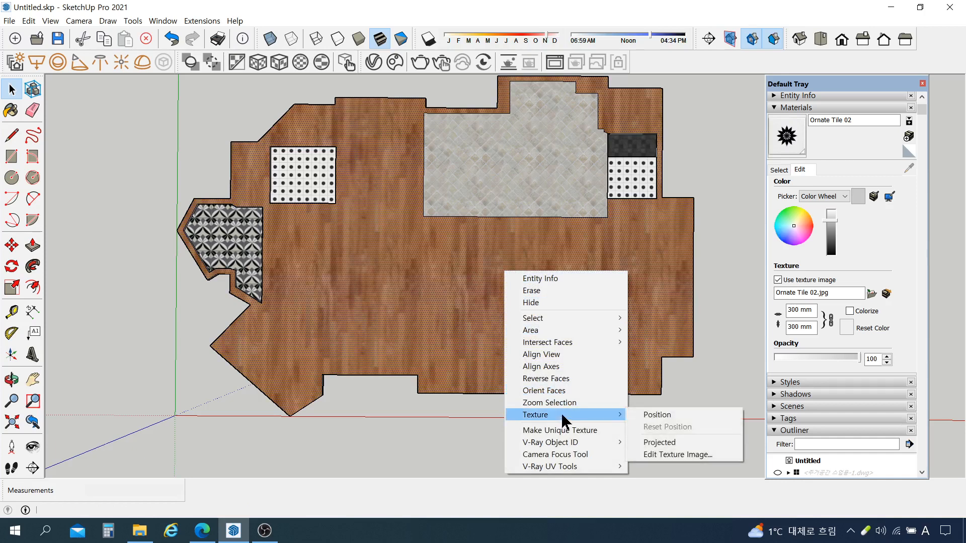
left_click(659, 415)
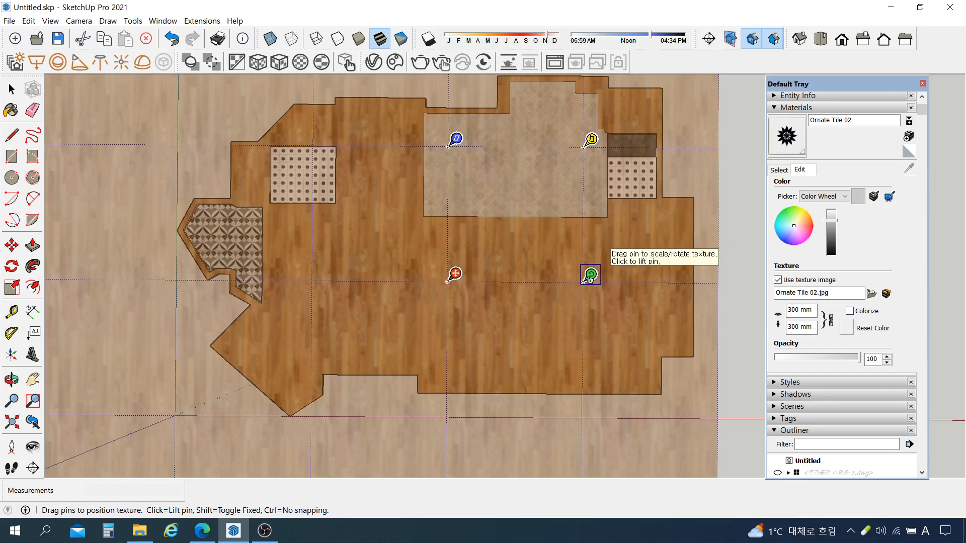
left_click_drag(590, 278, 452, 388)
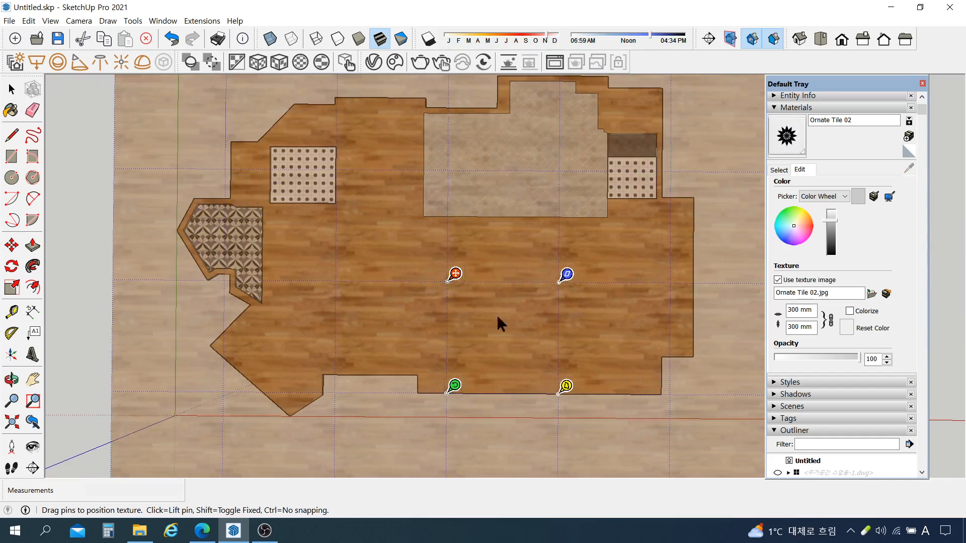
left_click(86, 256)
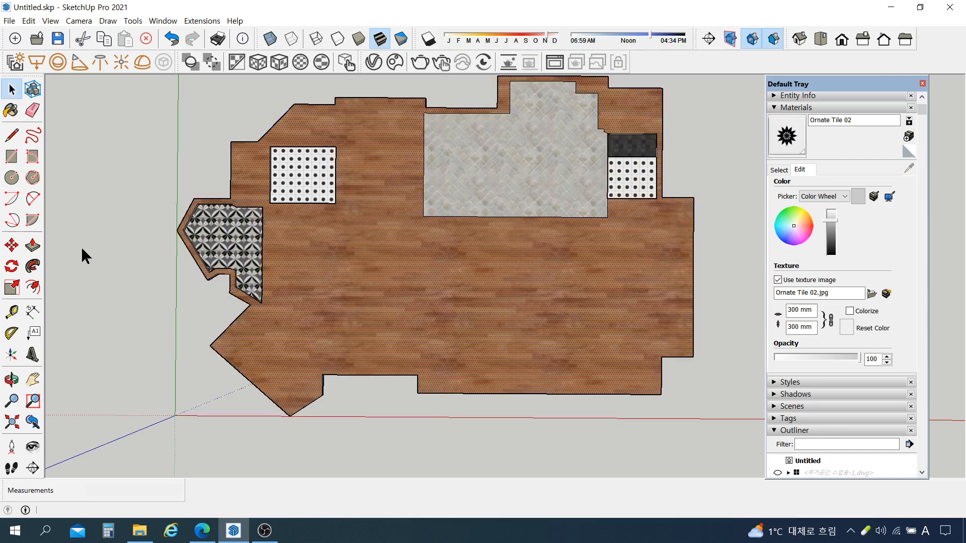
left_click(451, 438)
- Examine the wood plank direction and the tiled floors across the apartment from oblique and close-up views
middle_click_drag(451, 438, 459, 244)
middle_click_drag(640, 218, 508, 210)
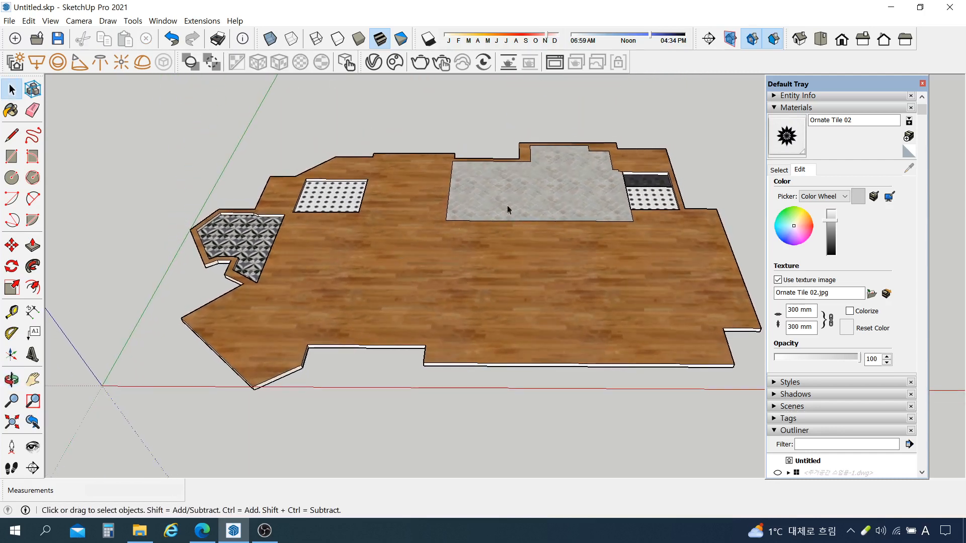
middle_click_drag(435, 232, 432, 295)
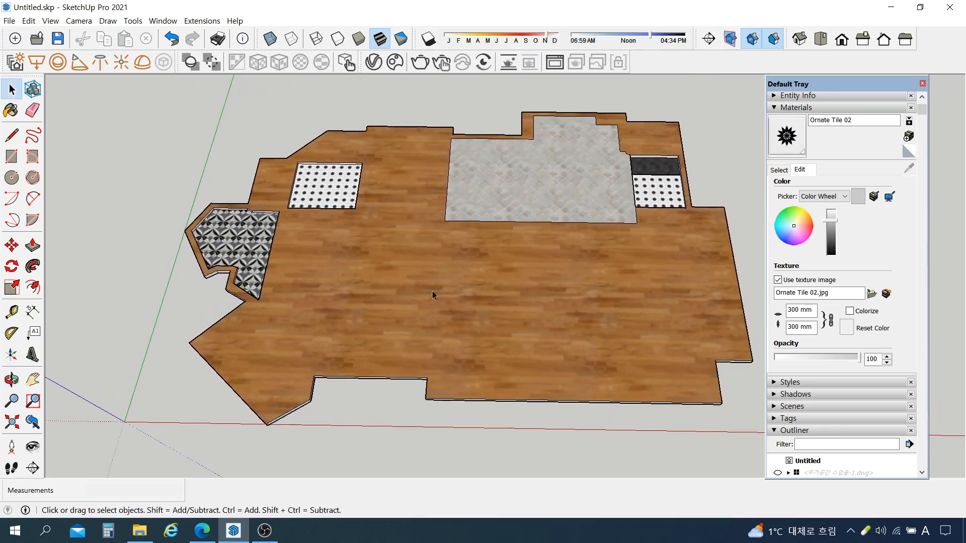
scroll(330, 196, "up", 4)
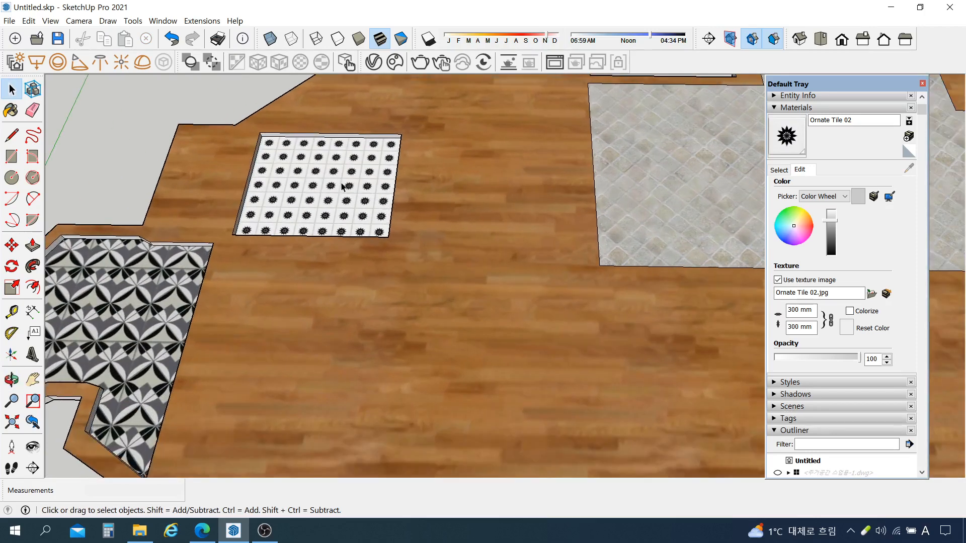
scroll(311, 202, "down", 5)
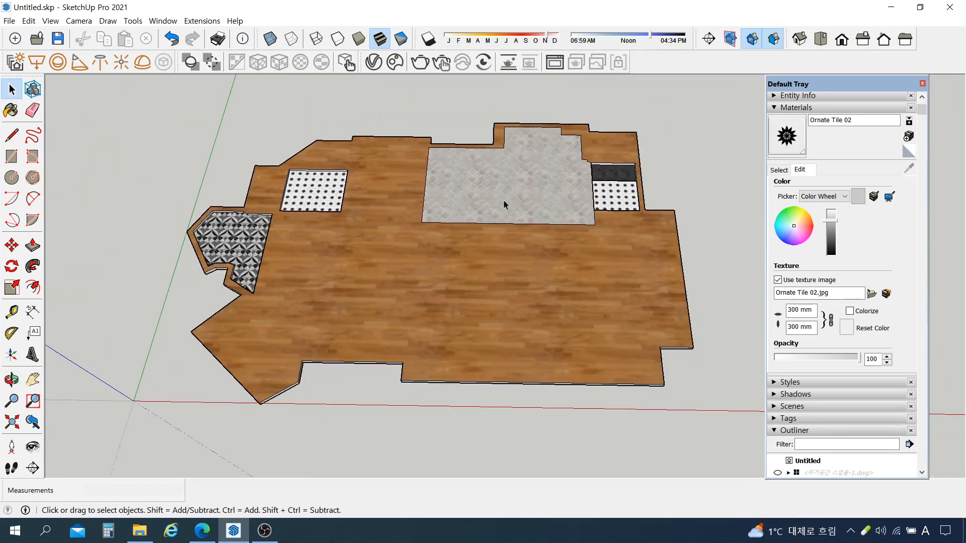
scroll(672, 185, "up", 1)
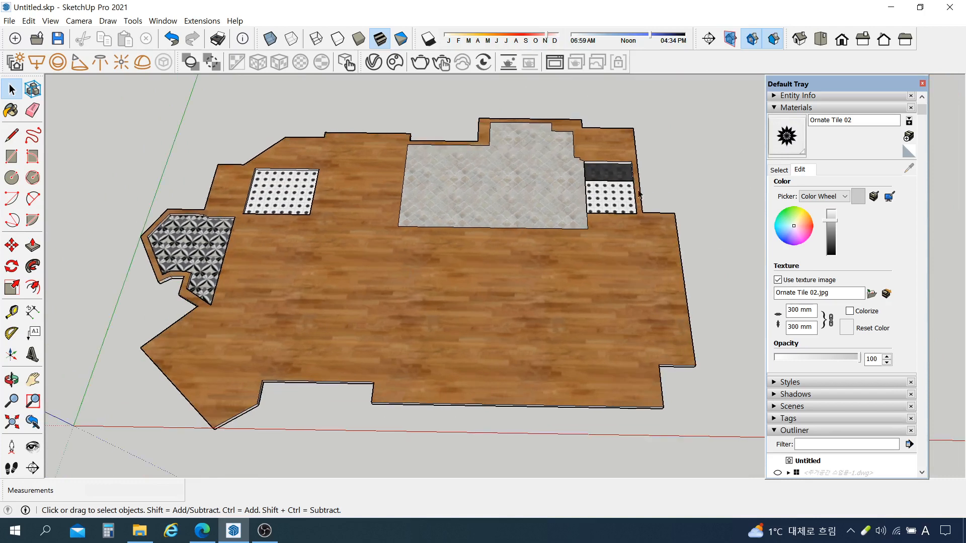
- Reset the current material to Default, begin creating a new material and enable a texture image for it
left_click(779, 170)
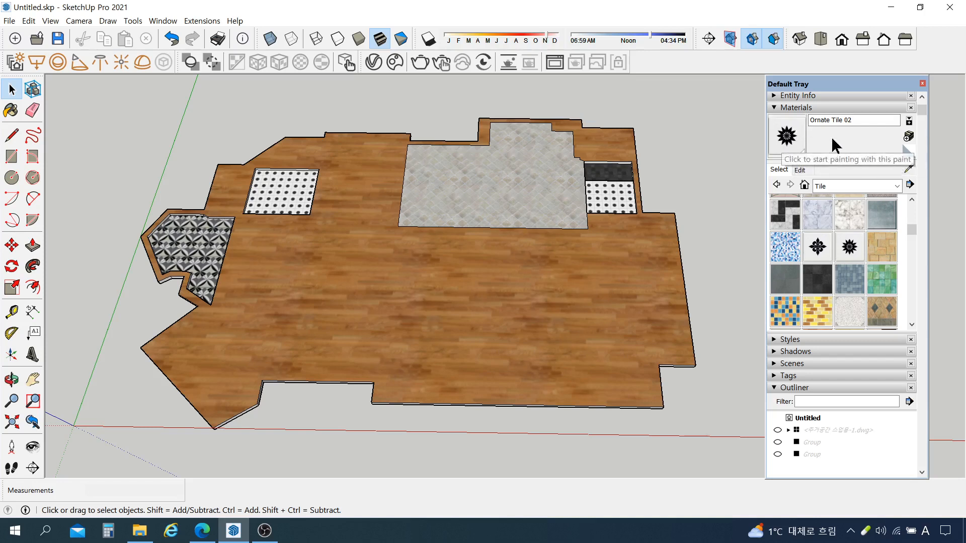
left_click(908, 152)
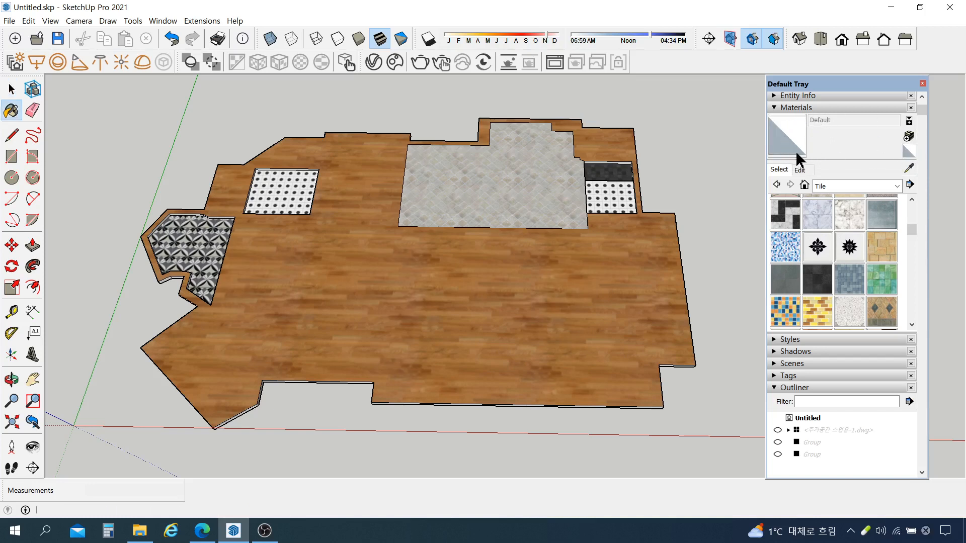
left_click(909, 141)
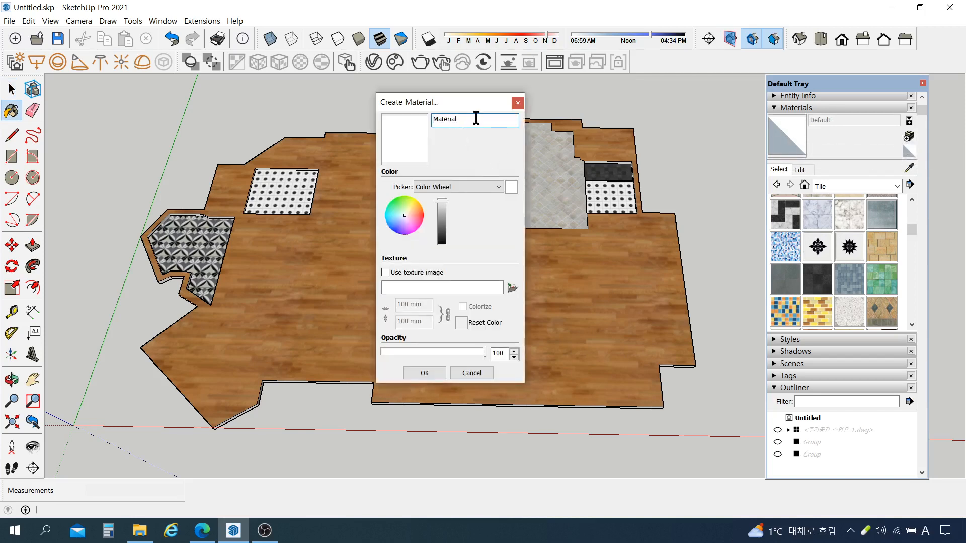
left_click(392, 275)
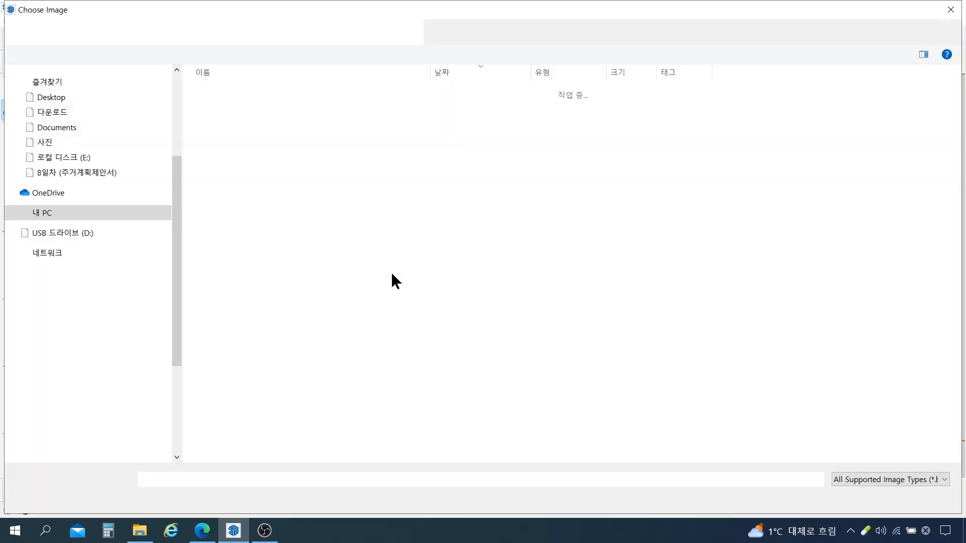
- Browse for the texture image in the folder ncs > 스케치업 개인교육 > 05 텍스처 > 우드(바닥) on the USB drive
scroll(82, 341, "down", 5)
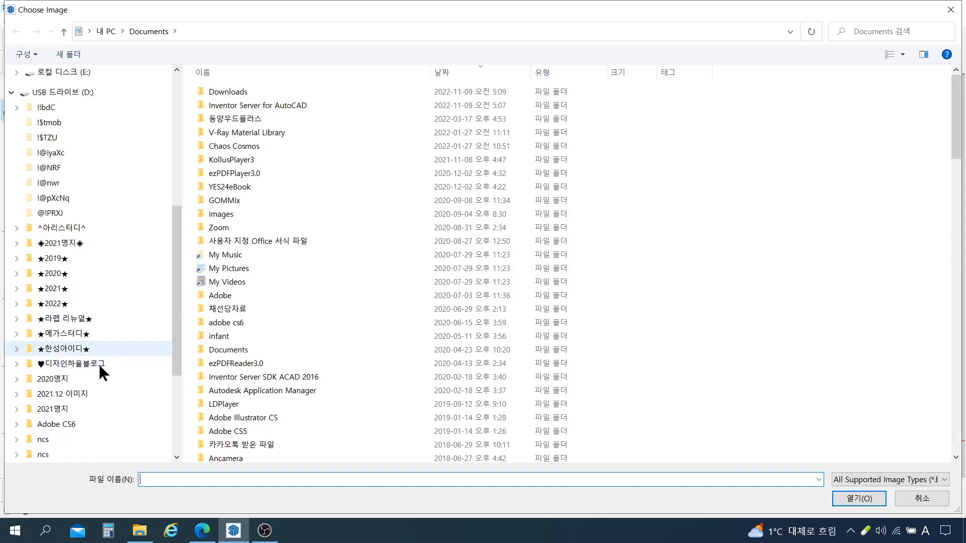
left_click(76, 346)
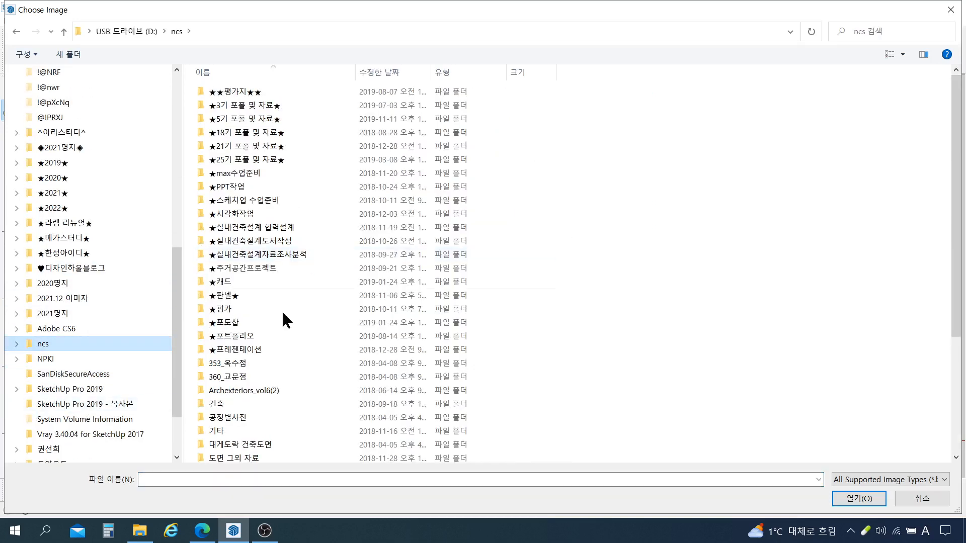
double_click(274, 387)
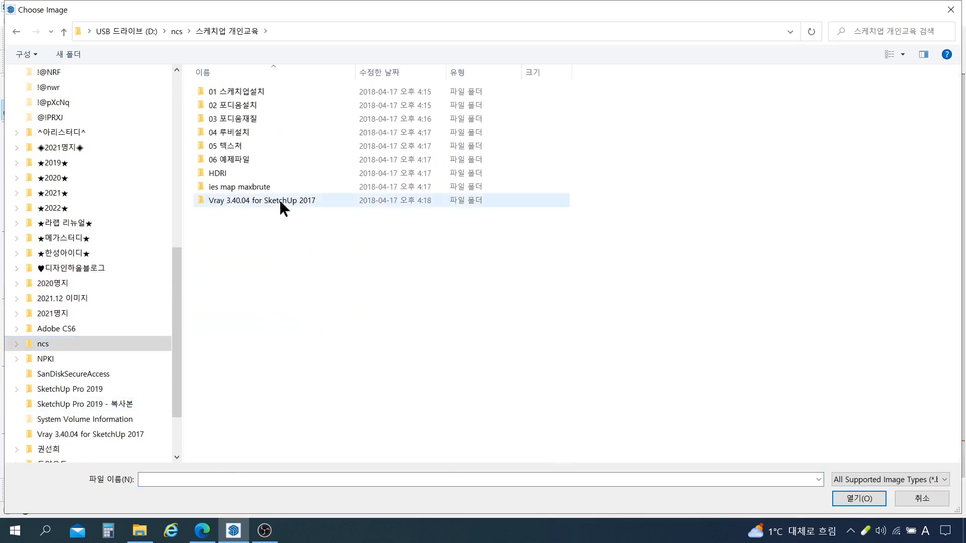
double_click(254, 146)
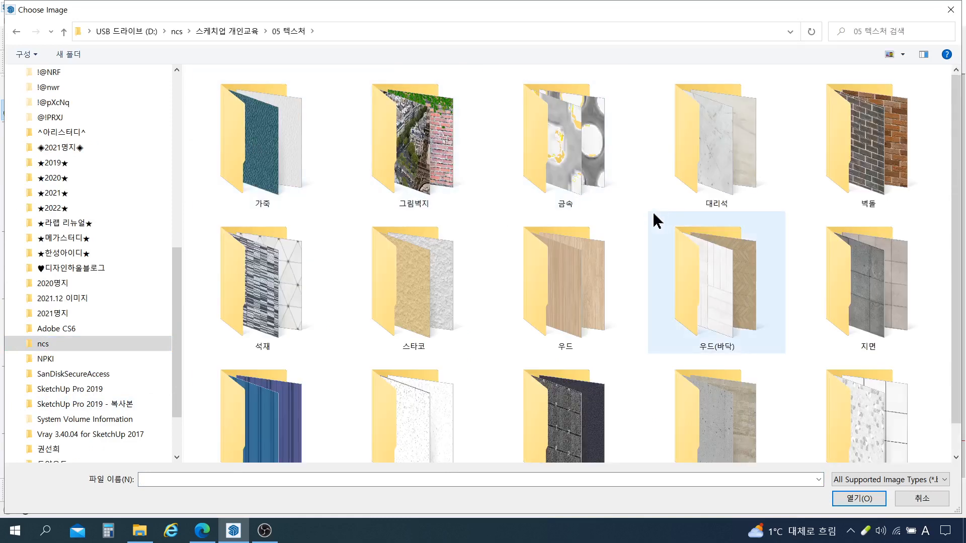
scroll(789, 218, "down", 1)
left_click(734, 244)
double_click(735, 244)
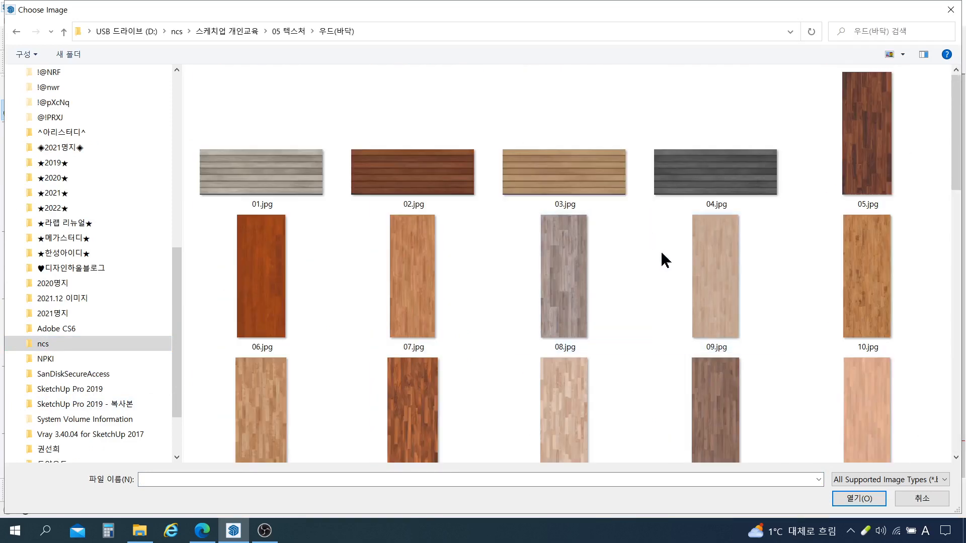
- Load the white herringbone image 40.jpg as the texture and finish creating the material
scroll(666, 260, "down", 10)
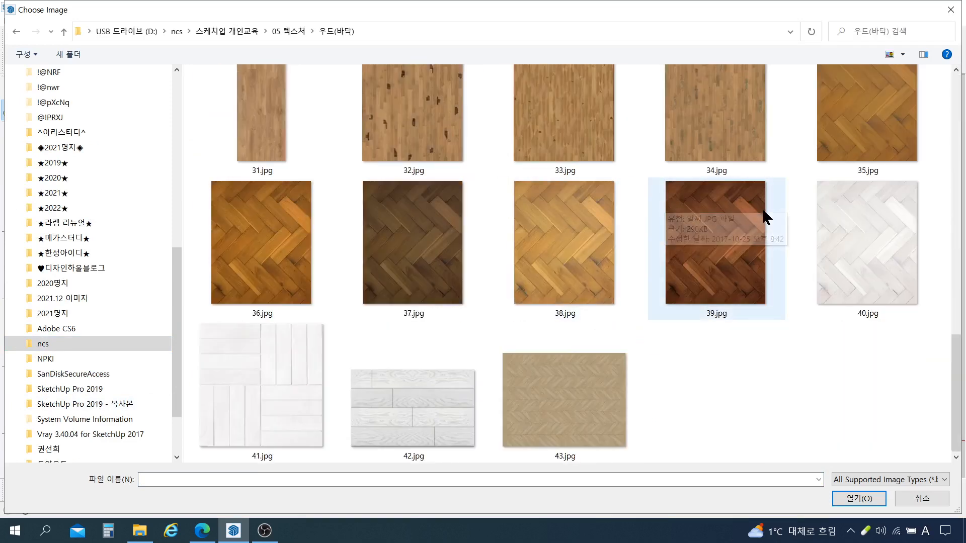
left_click(905, 95)
left_click(863, 291)
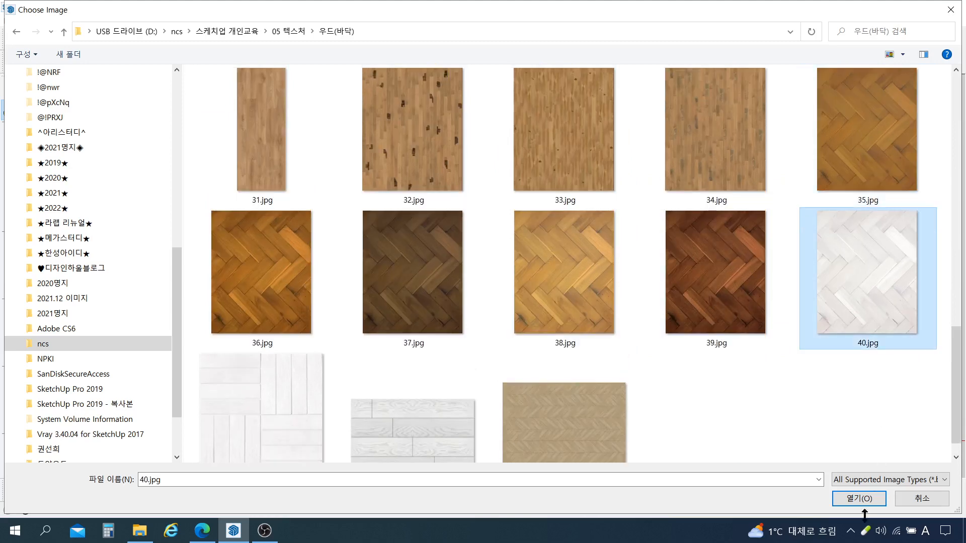
left_click(859, 499)
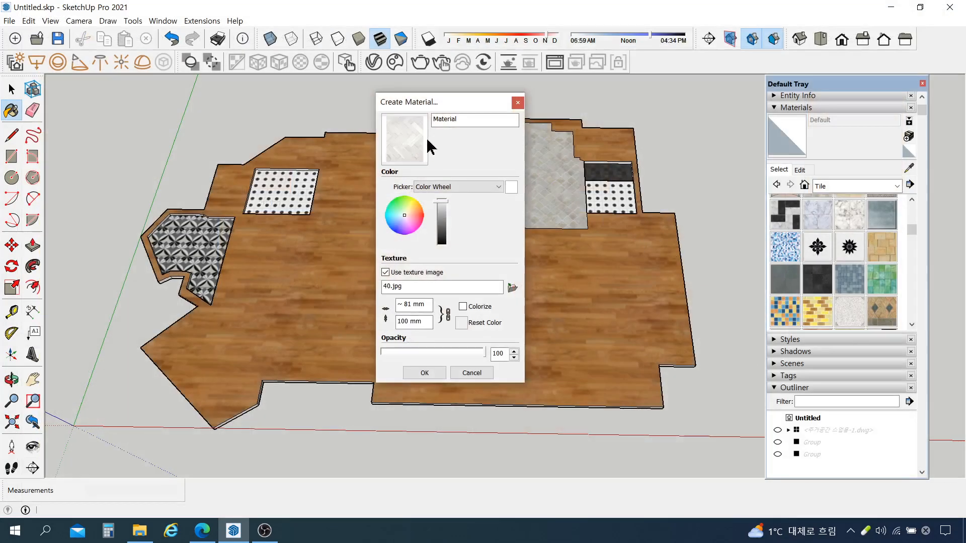
left_click(429, 373)
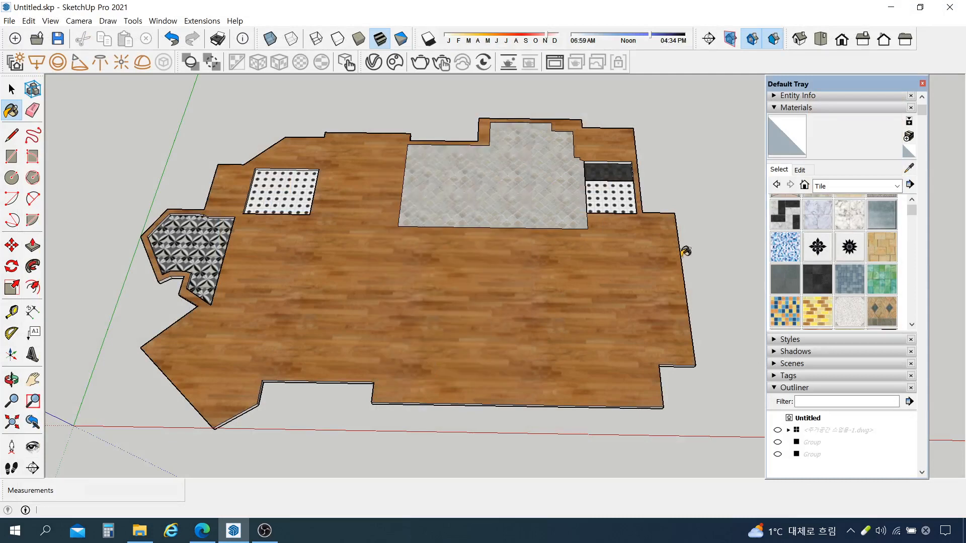
- Try the new white herringbone material on the large grey tiled floor area, and undo the paint
left_click(502, 187)
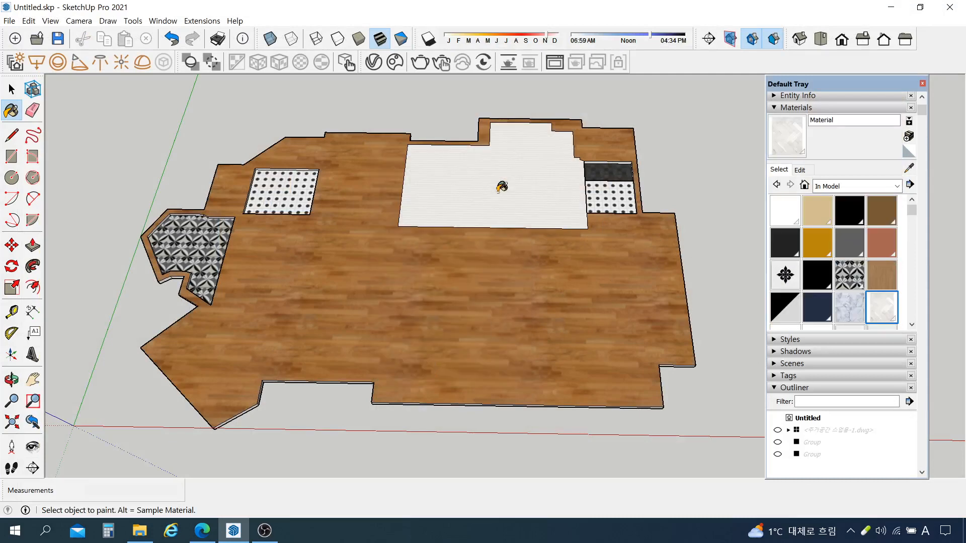
scroll(498, 155, "up", 5)
scroll(505, 216, "down", 4)
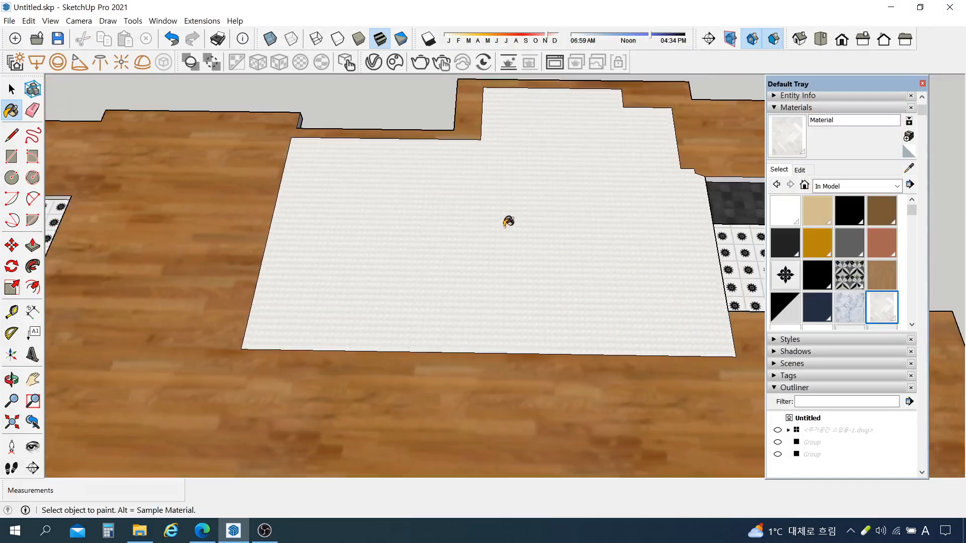
scroll(508, 221, "down", 5)
scroll(504, 241, "up", 3)
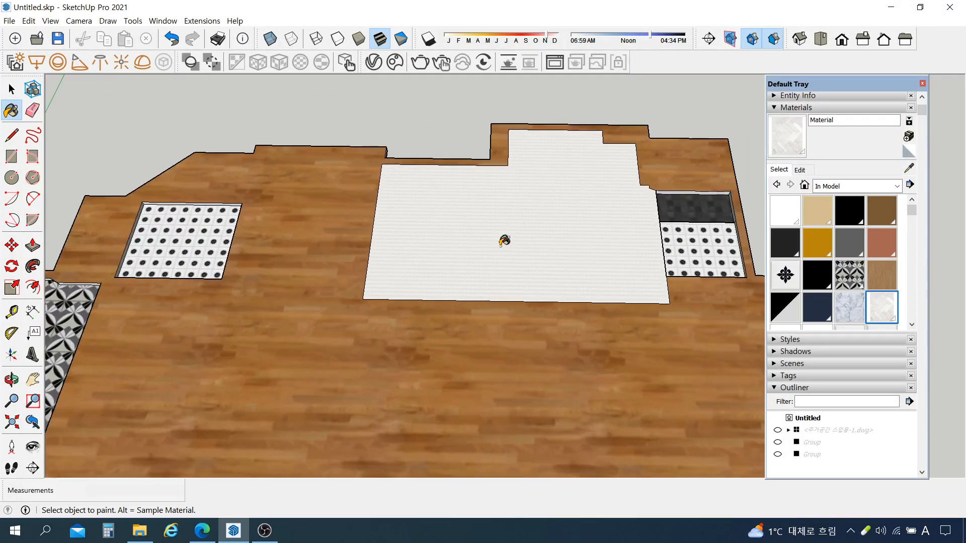
scroll(505, 241, "down", 2)
left_click(518, 222, "ctrl")
scroll(514, 206, "down", 3)
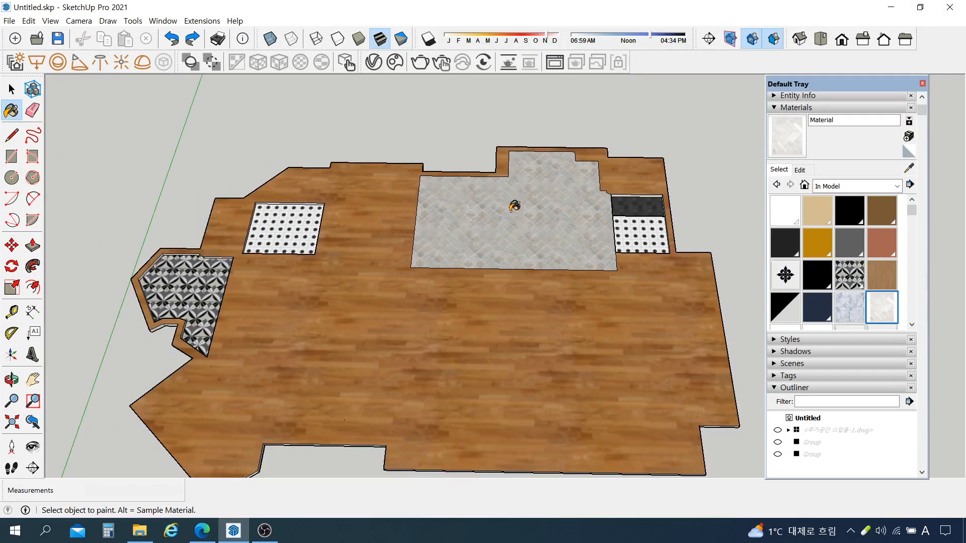
- Paint the main wood floor with the white herringbone material and set its texture width to 1000 mm
left_click(521, 293)
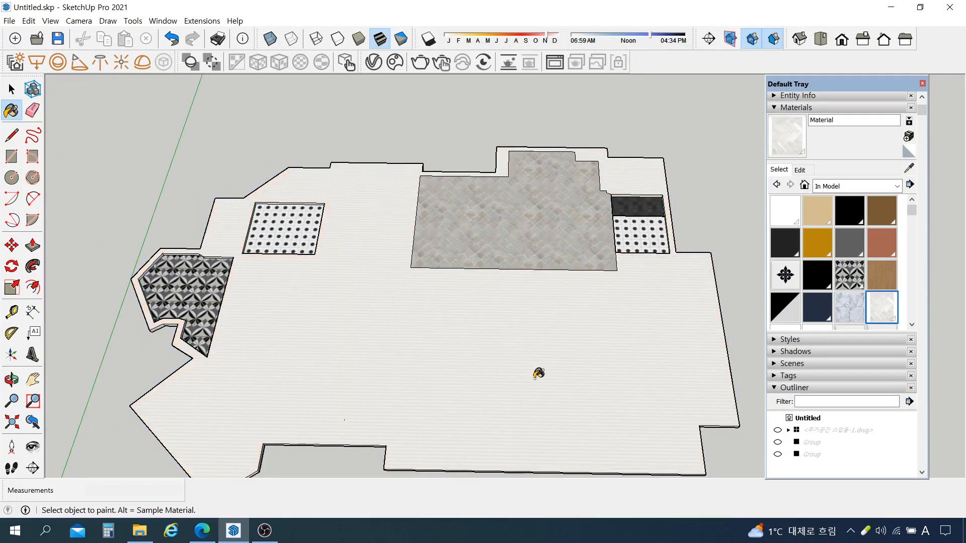
left_click(800, 170)
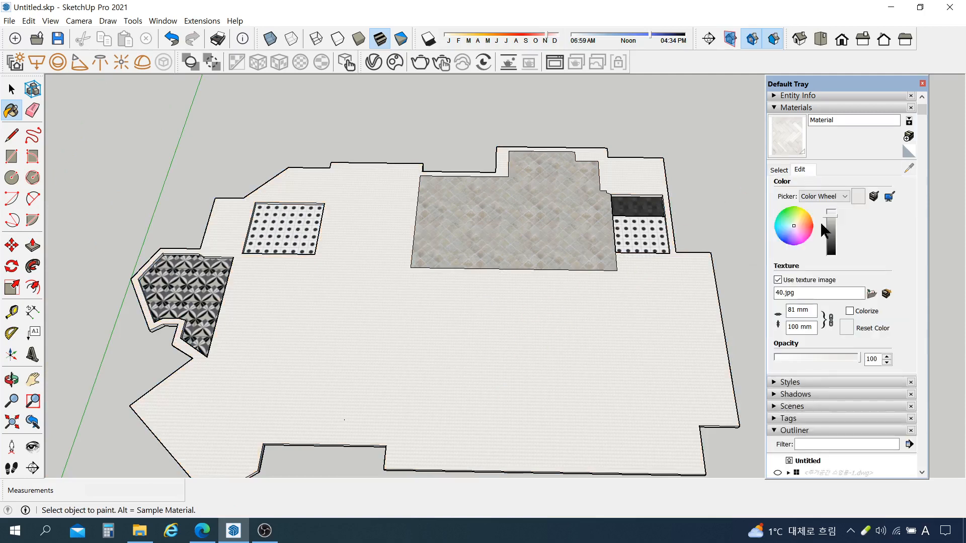
double_click(791, 310)
type("1000")
key("Return")
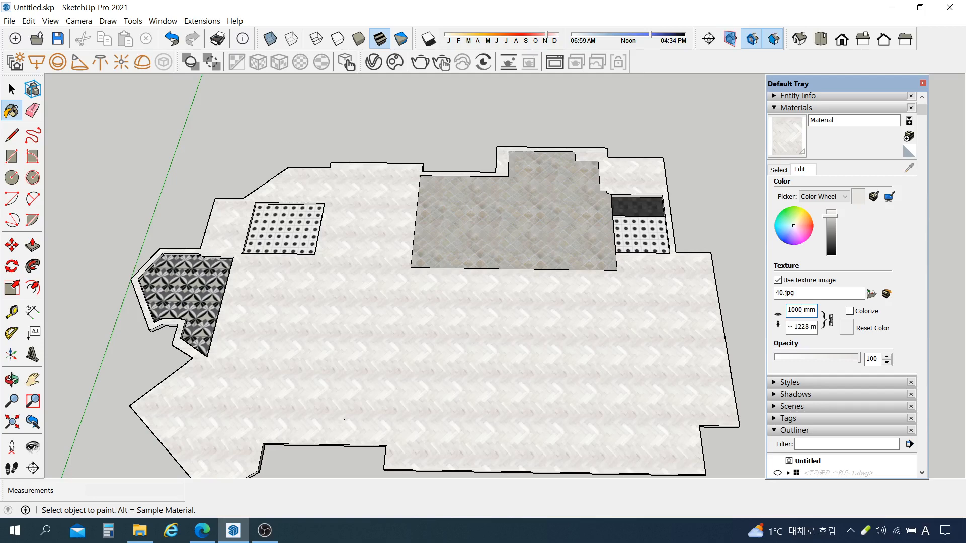
- Enlarge the white herringbone texture to a width of 2000 mm and check its scale on the main floor
middle_click_drag(498, 367, 504, 361)
scroll(492, 306, "up", 10)
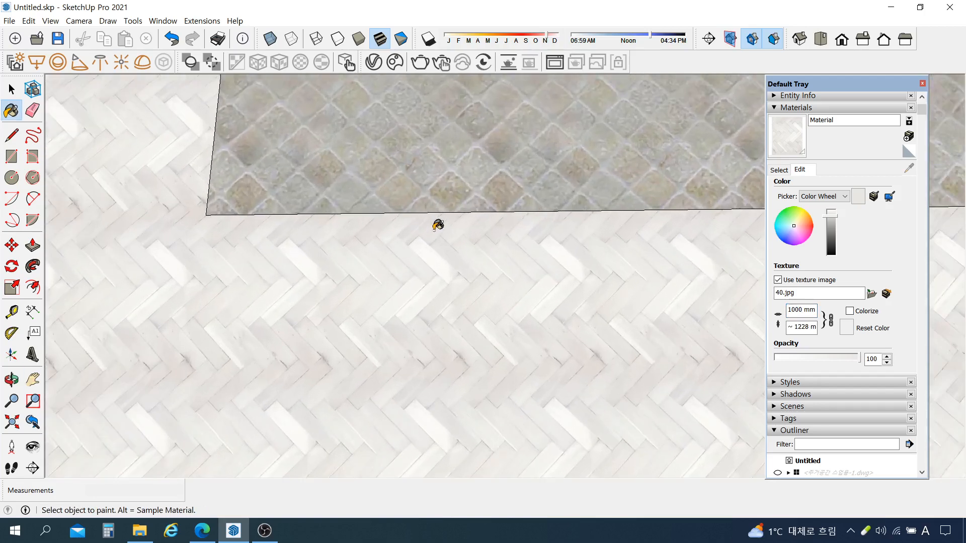
scroll(438, 225, "down", 3)
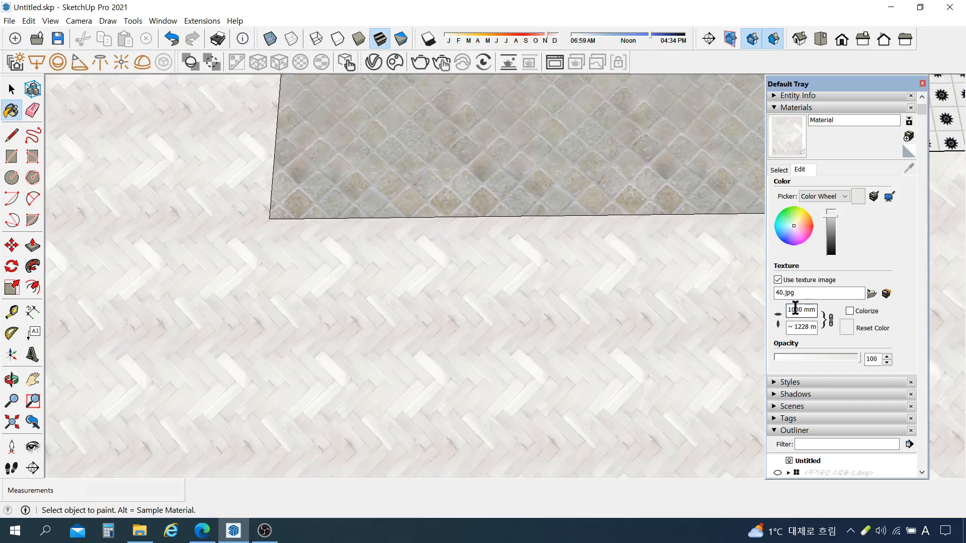
left_click_drag(793, 308, 777, 303)
scroll(447, 272, "down", 5)
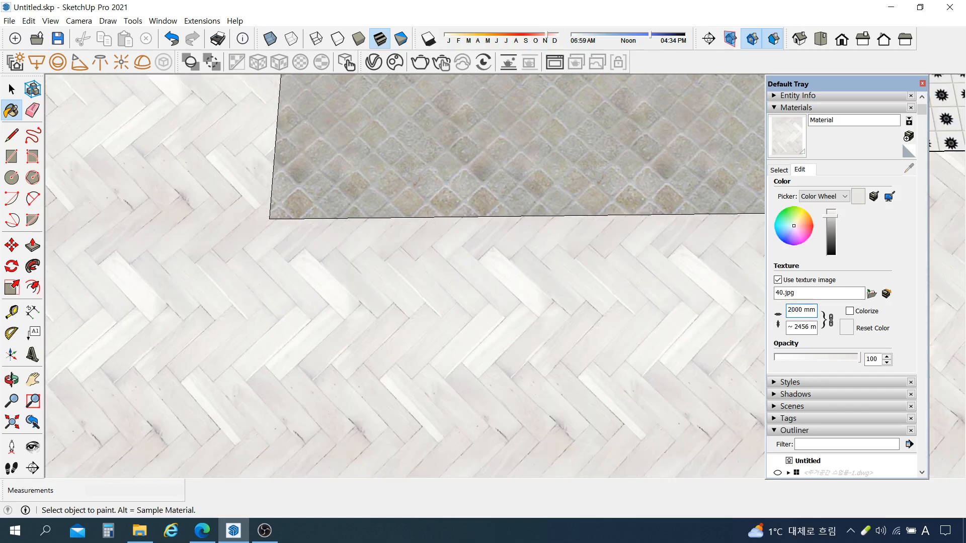
scroll(430, 269, "down", 2)
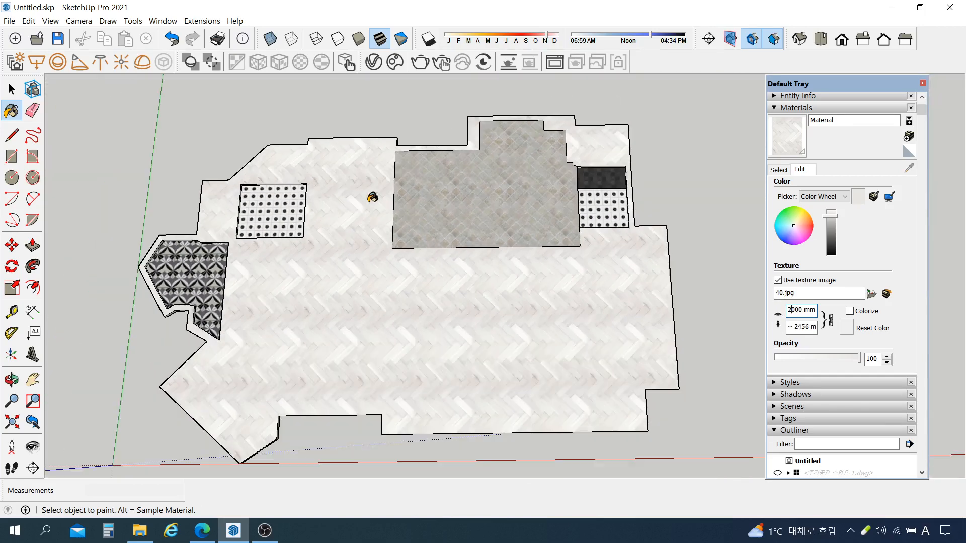
scroll(528, 330, "up", 2)
scroll(442, 327, "up", 1)
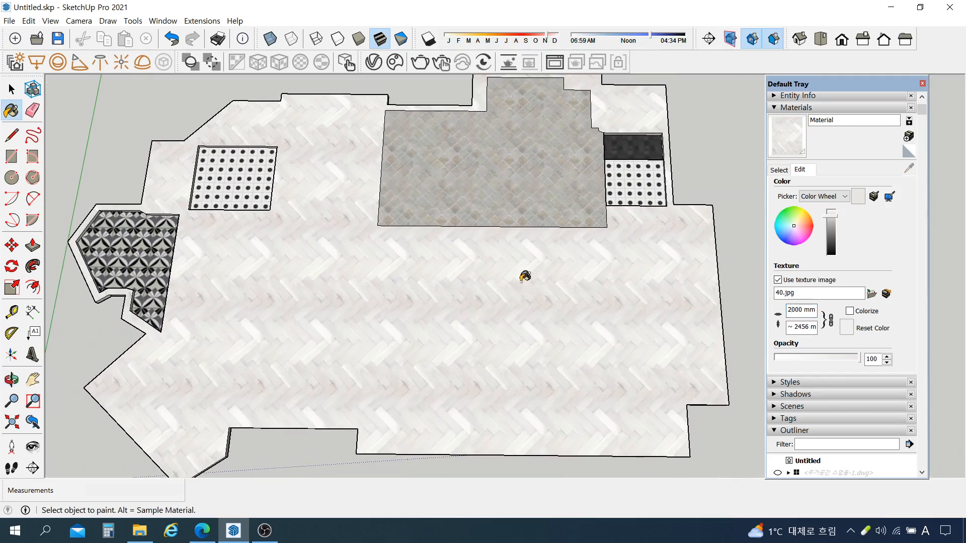
key("space")
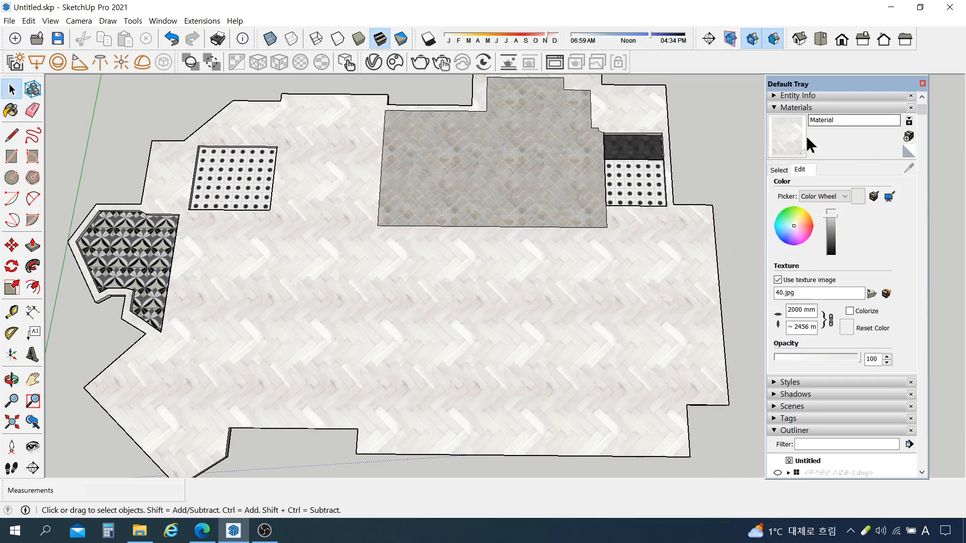
left_click(781, 170)
left_click(847, 185)
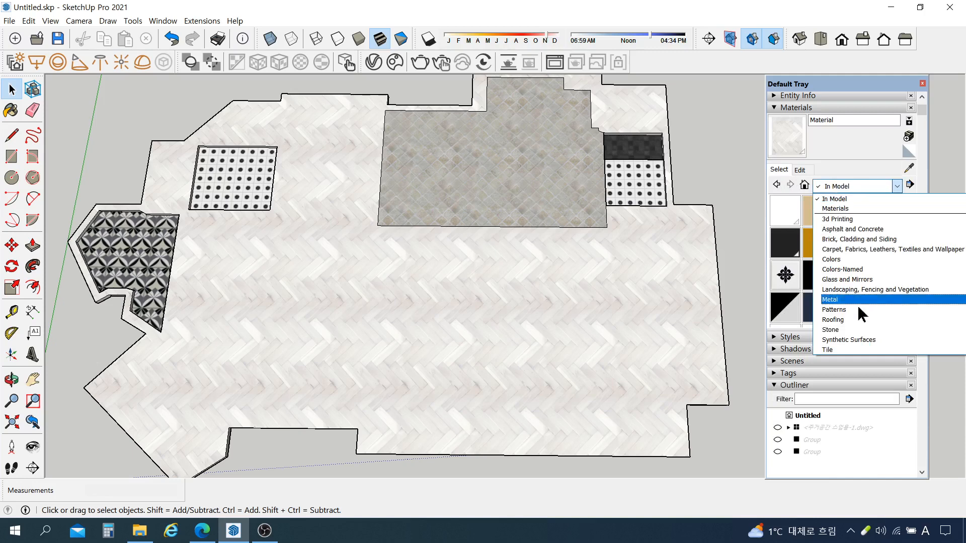
left_click(732, 172)
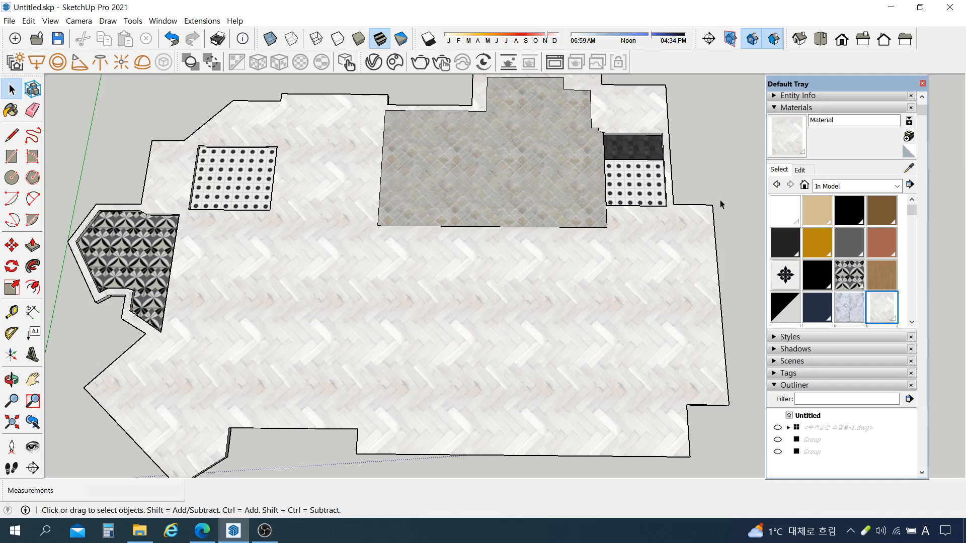
left_click(909, 152)
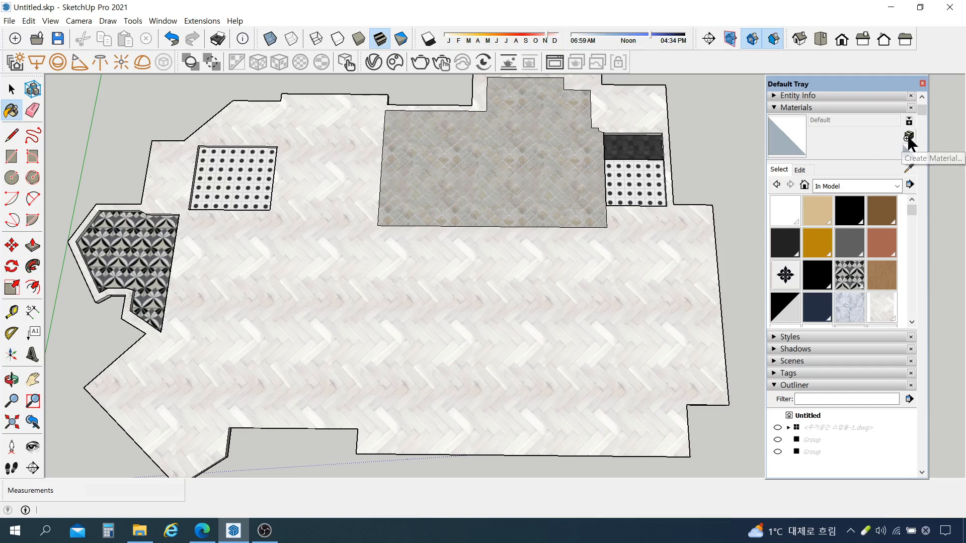
left_click(909, 136)
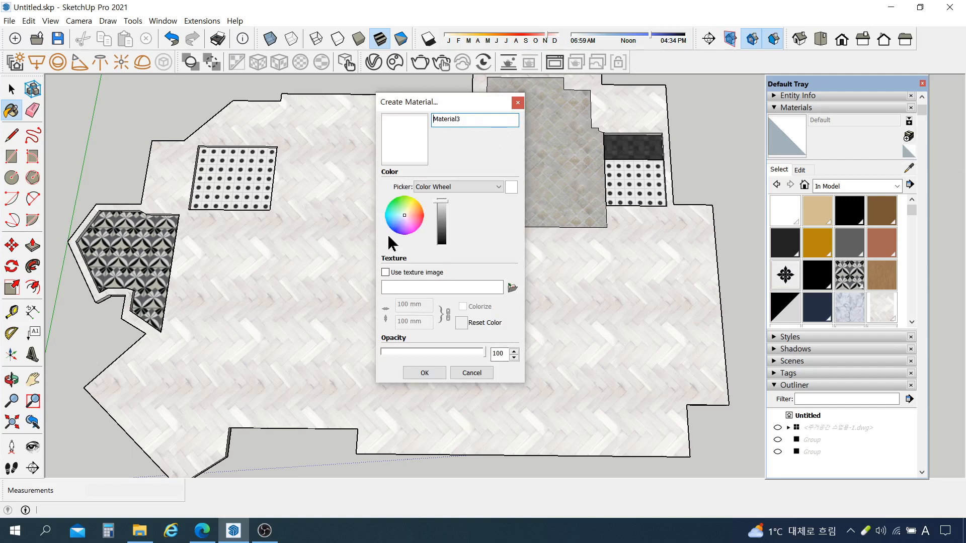
left_click(521, 106)
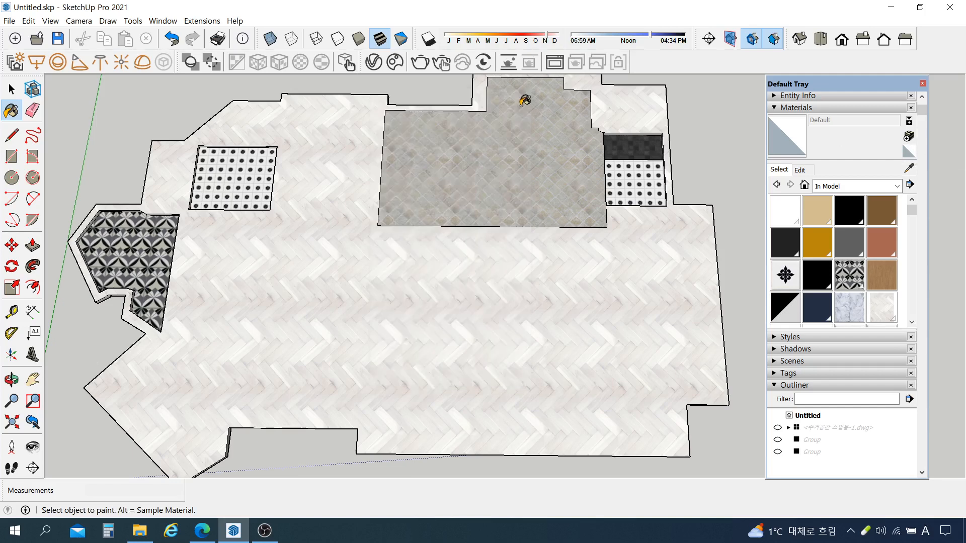
left_click(11, 89)
left_click(11, 90)
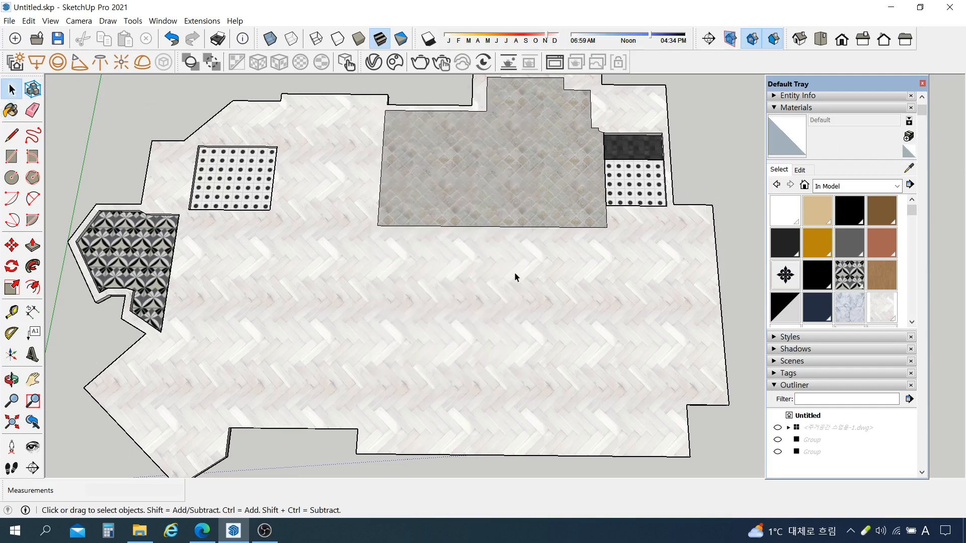
- Select the entire floor slab with all its connected faces and edges and make it a group
scroll(556, 276, "down", 6)
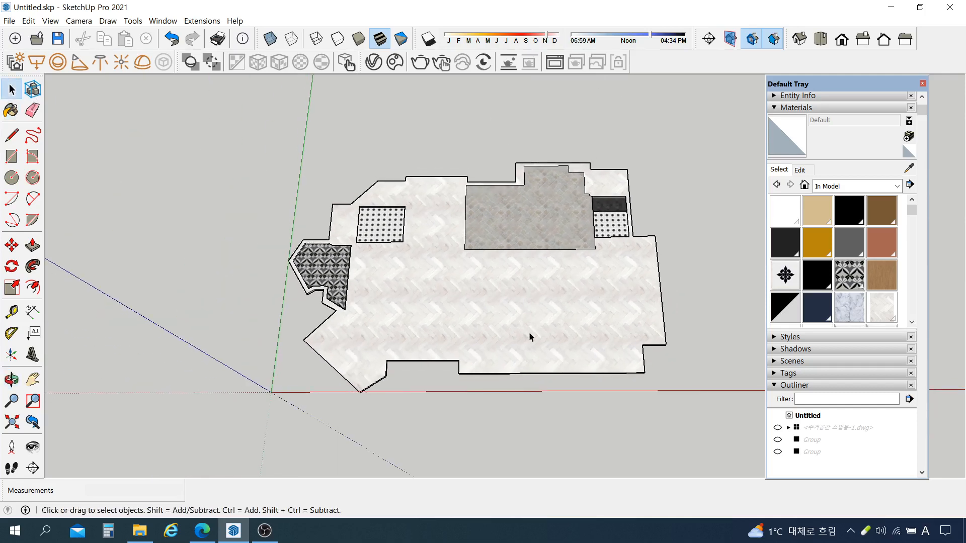
mouse_move(531, 336)
middle_mouse_down()
mouse_move(480, 171)
mouse_move(532, 327)
middle_mouse_up()
triple_click(551, 321)
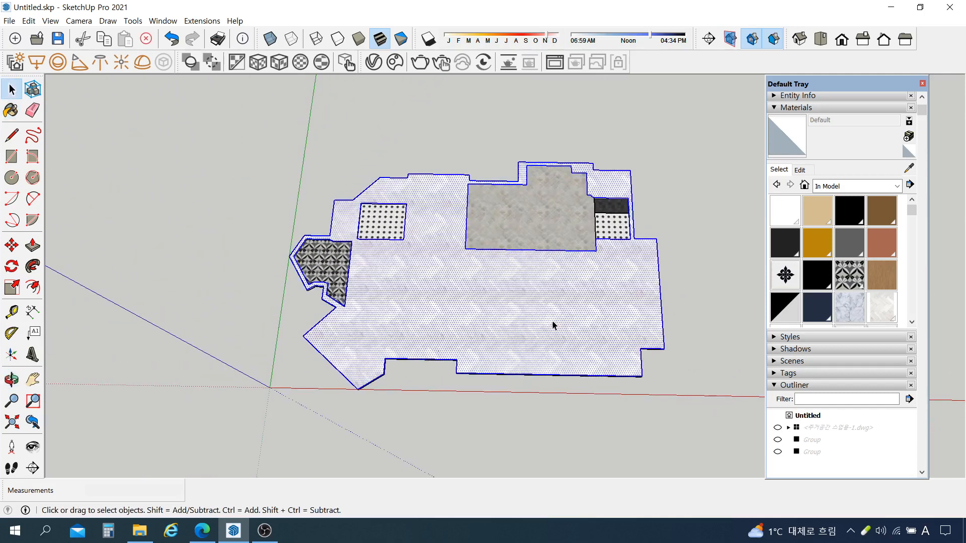
right_click(550, 320)
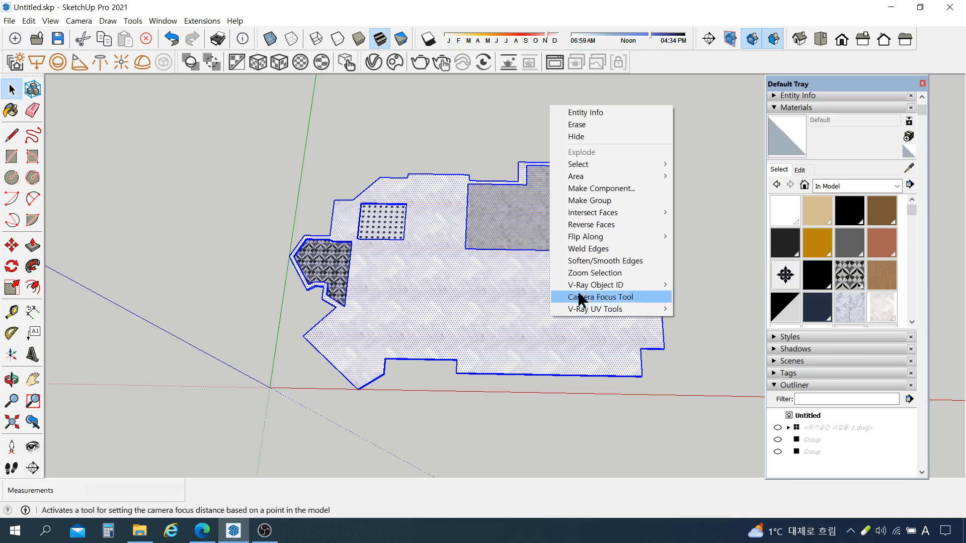
left_click(602, 201)
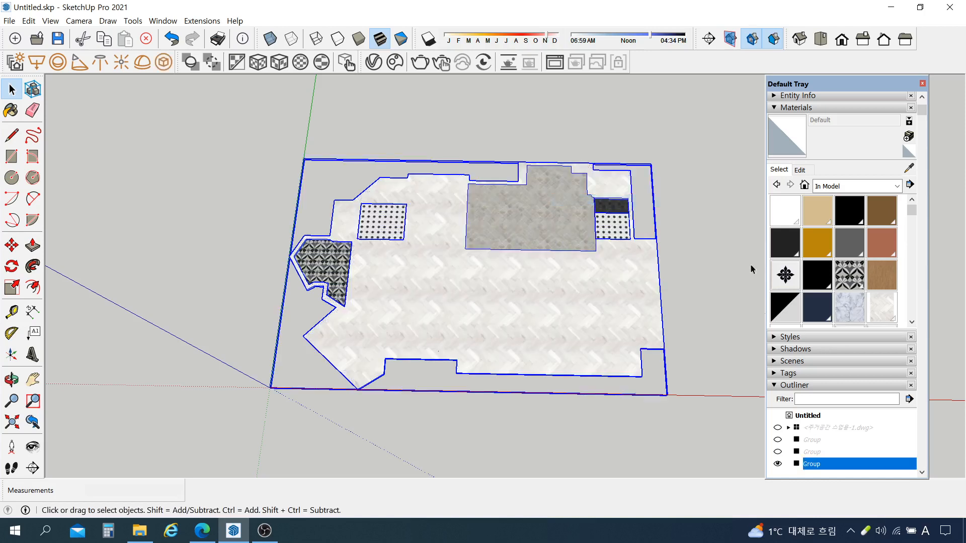
- Rename the new floor slab group as 바닥 and clear the selection
left_click(775, 108)
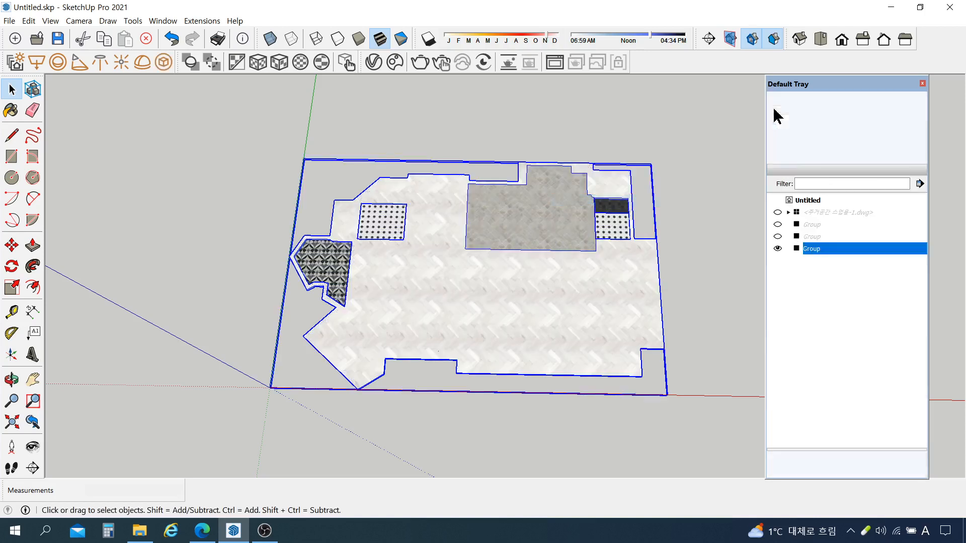
right_click(815, 251)
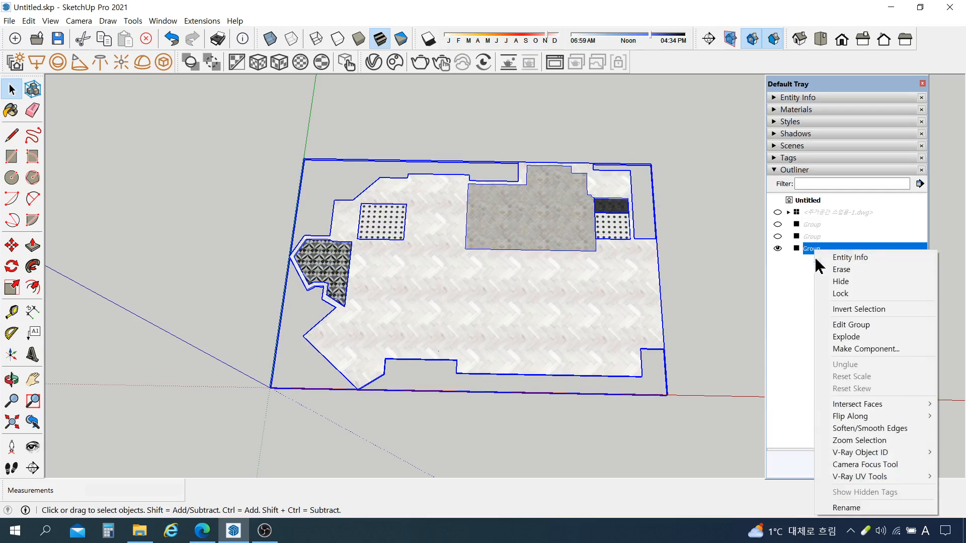
left_click(837, 509)
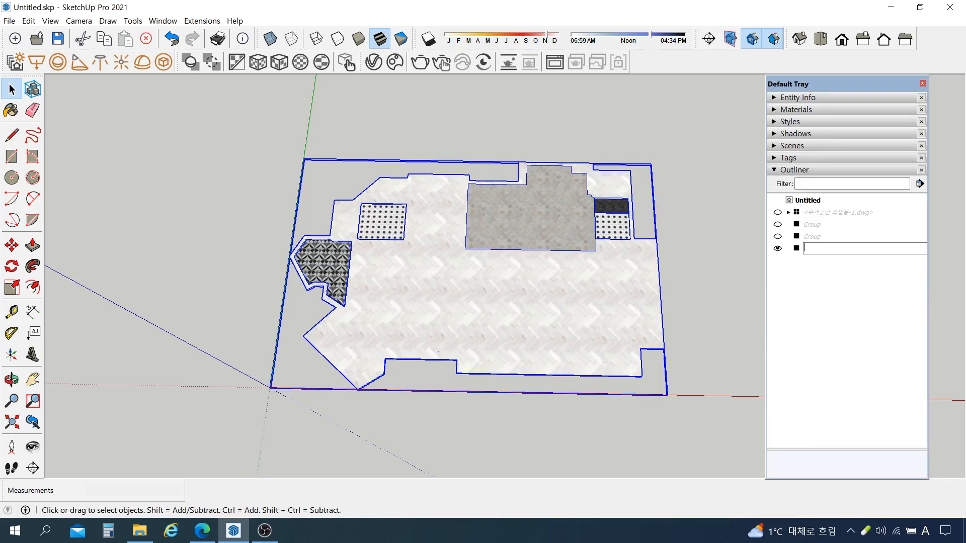
type("바닥")
key("Return")
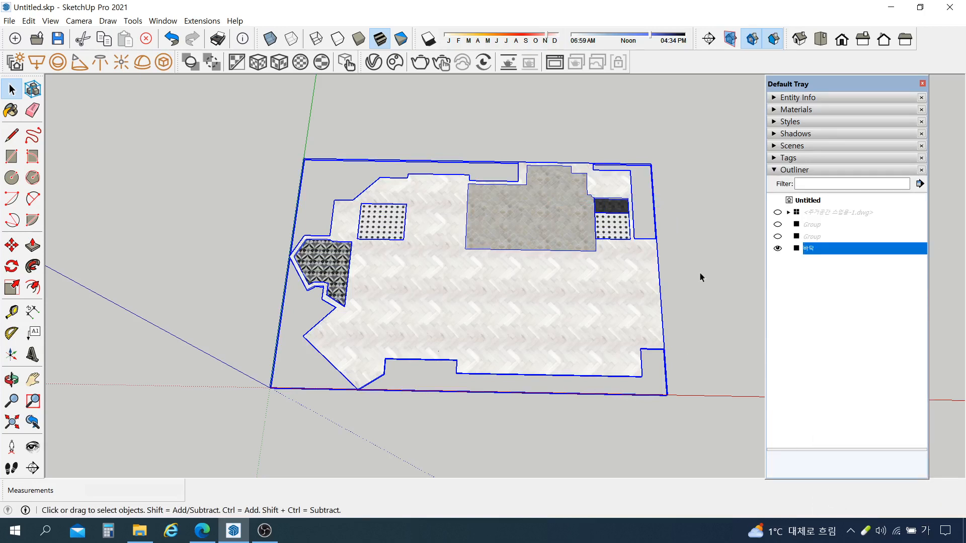
left_click(698, 238)
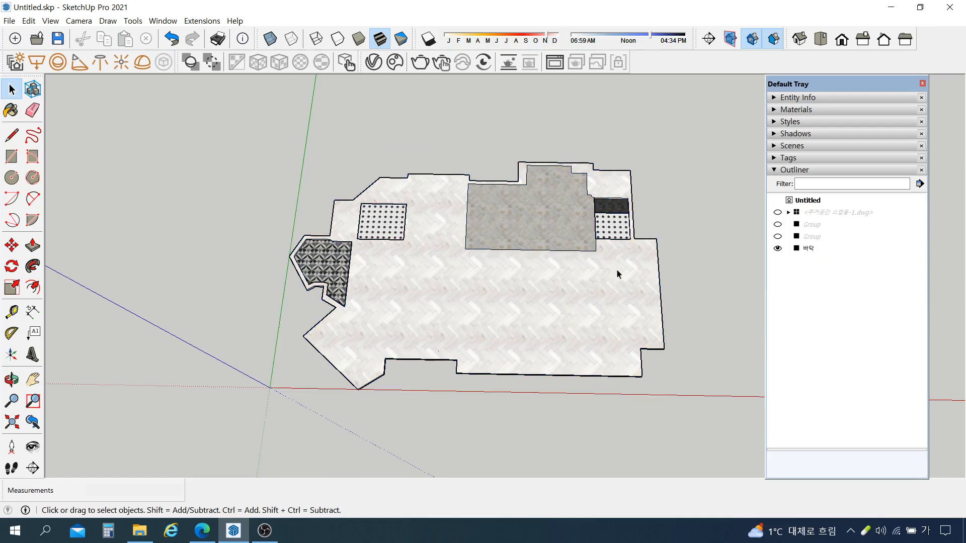
left_click(535, 299)
left_click(721, 303)
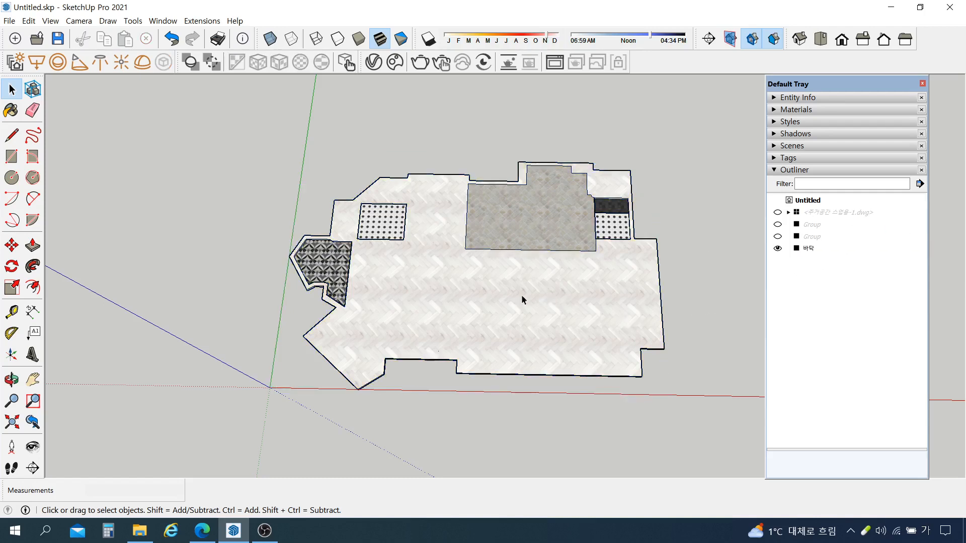